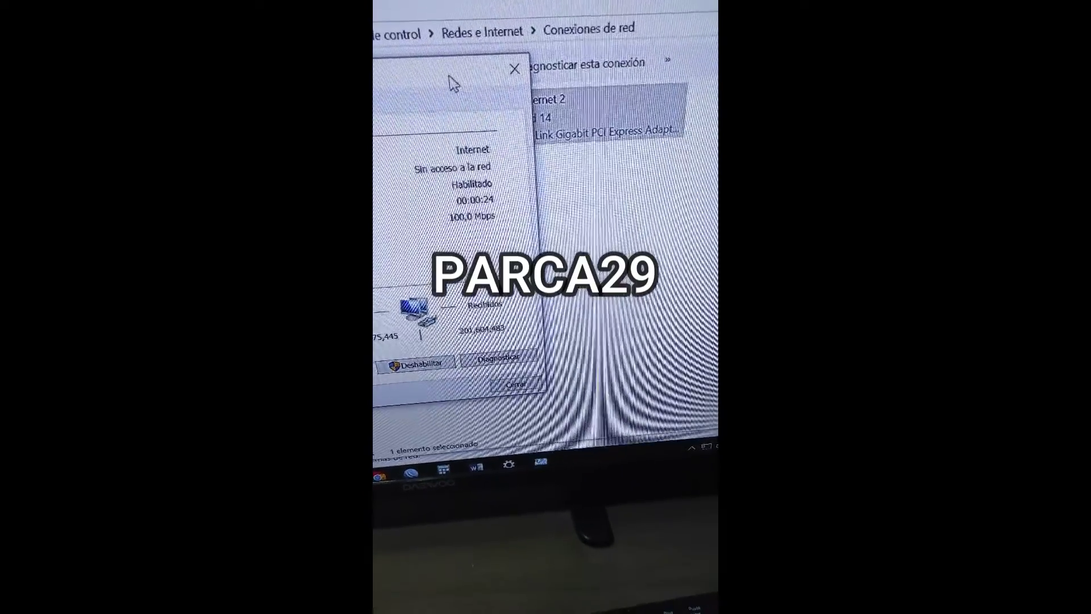
Step: Reopen Ethernet 2's status and view its details: IPv4 192.168.1.100, gateway 192.168.1.1
left_click_drag(449, 85, 657, 20)
left_click_drag(716, 1, 548, 67)
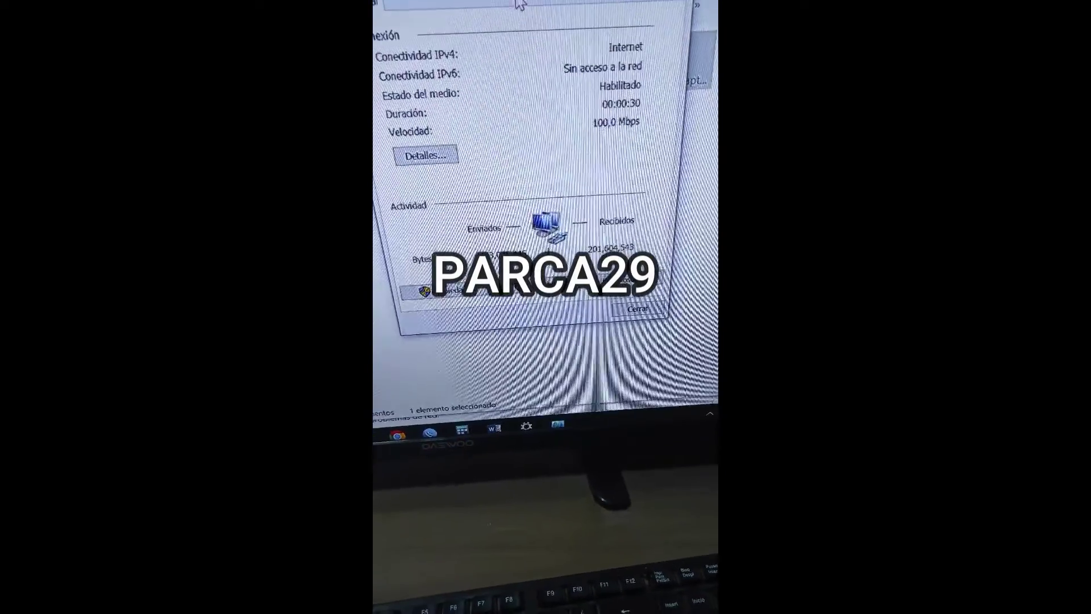
key("Escape")
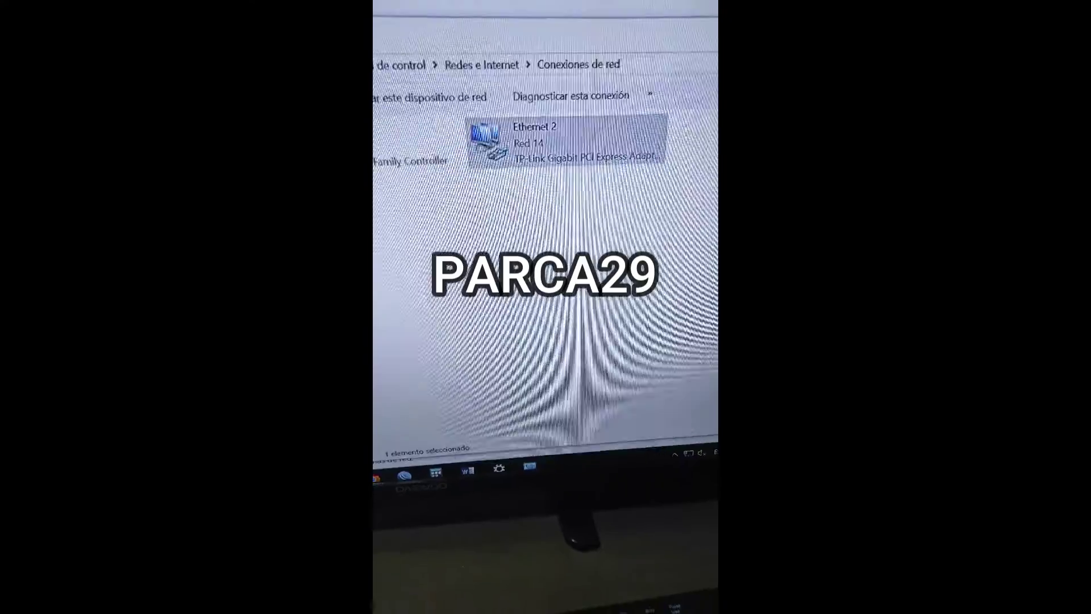
double_click(507, 166)
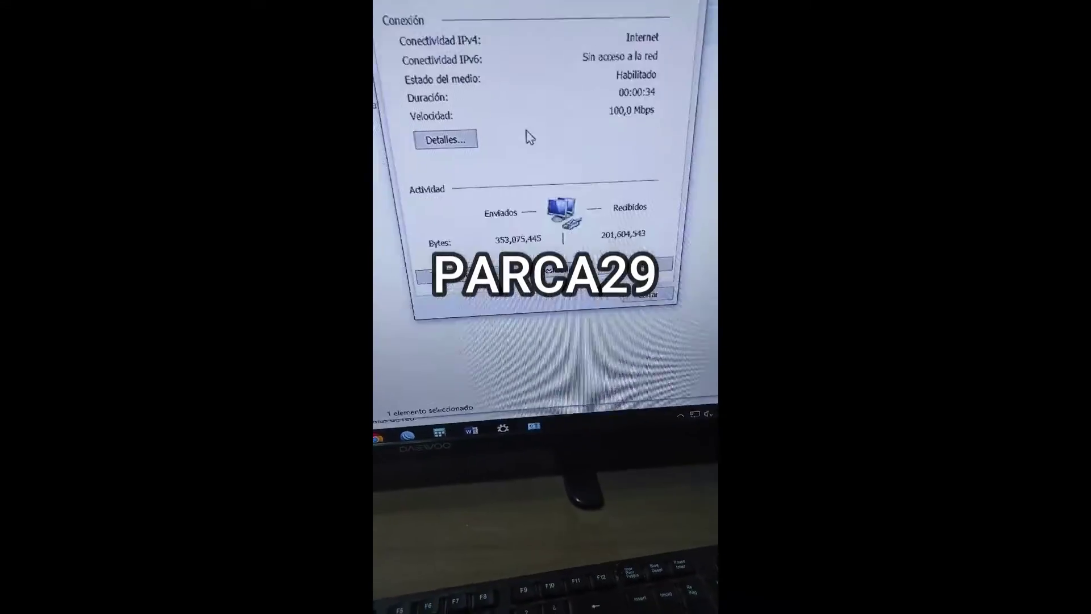
left_click(455, 148)
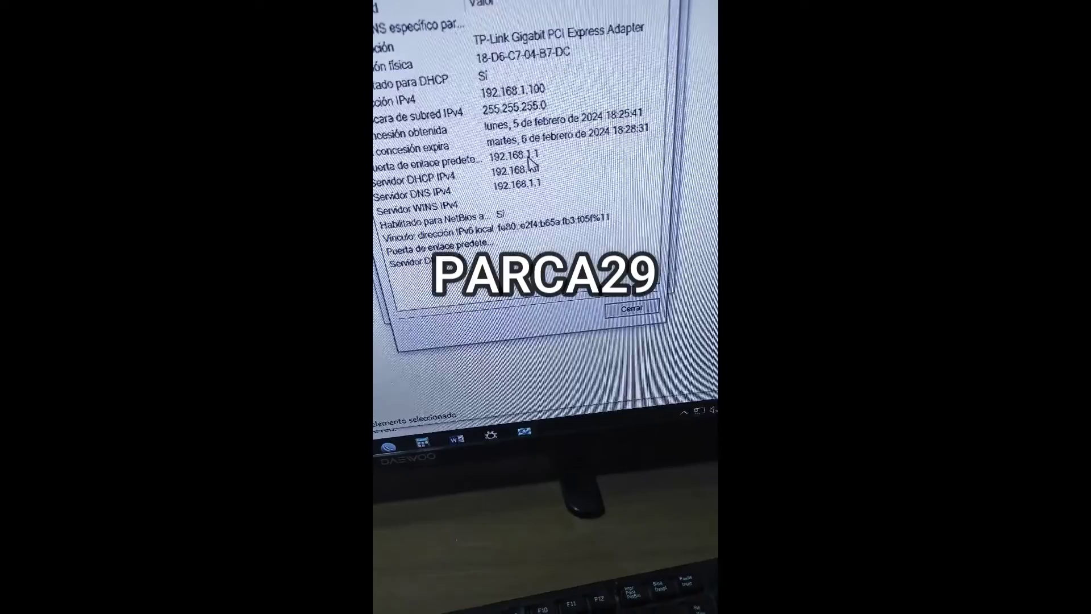
Step: Close the Details, Status, Network Connections and Settings windows
key("Escape")
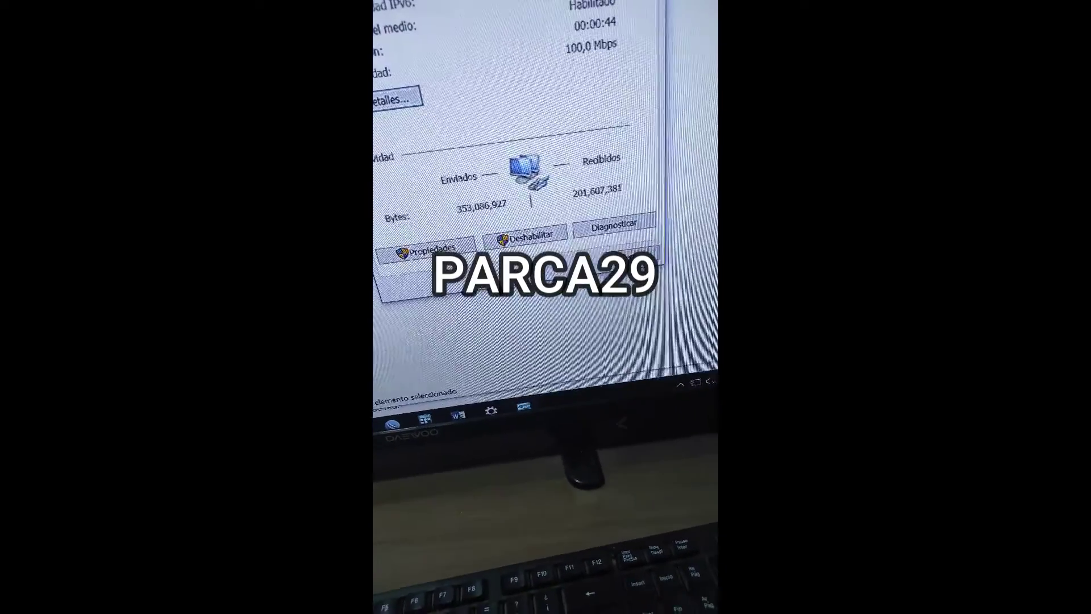
key("Escape")
key("alt+F4")
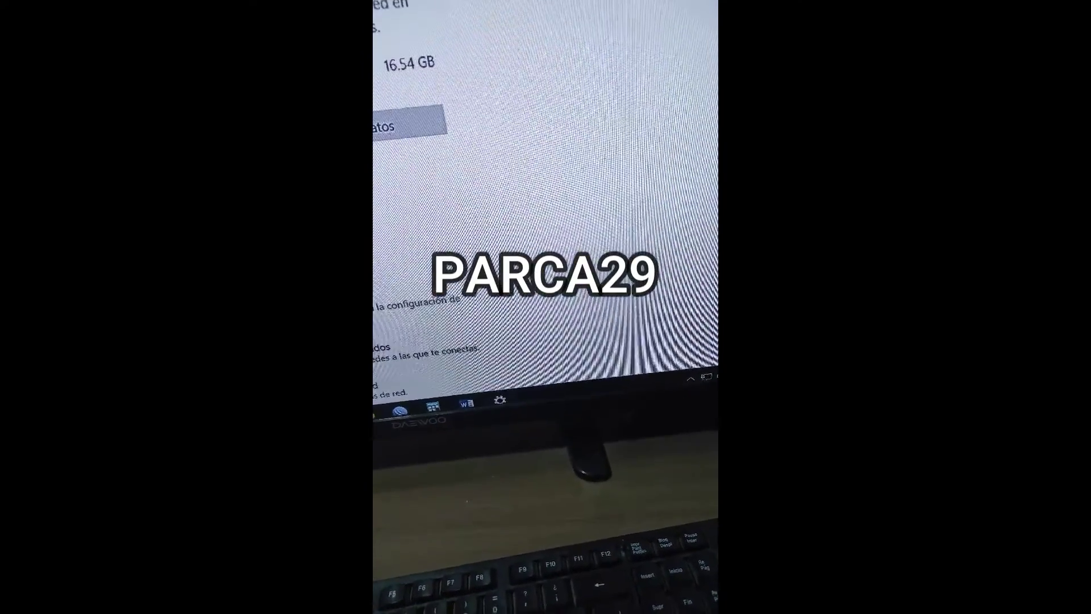
key("alt+F4")
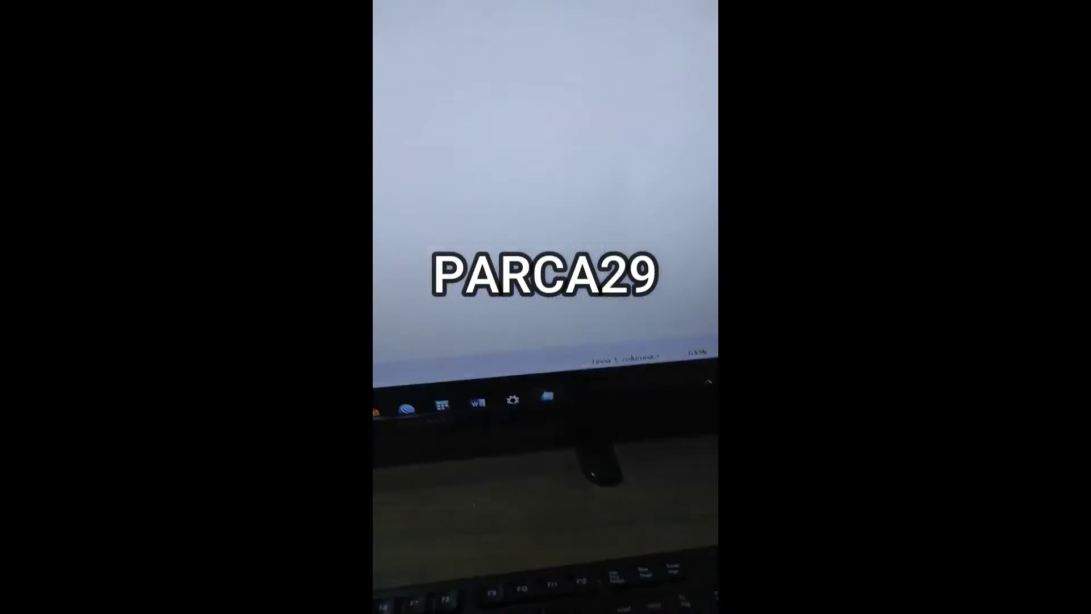
Step: Edit the Notepad note so the address reads 192.168.1.200 instead of 192.168.1.100
type("192.168.1.100")
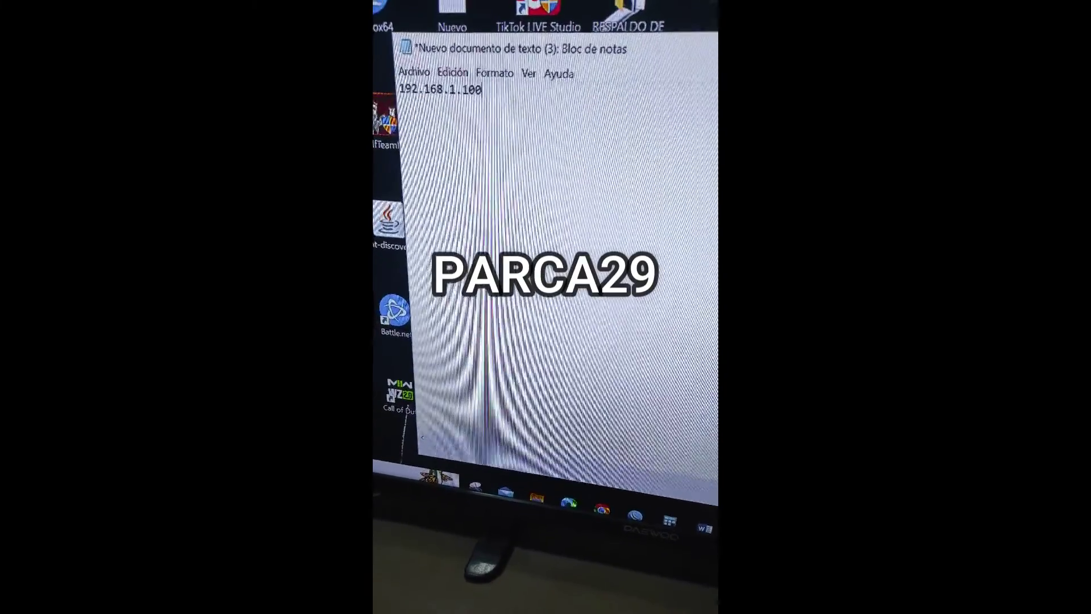
key("BackSpace")
key("BackSpace")
type("200")
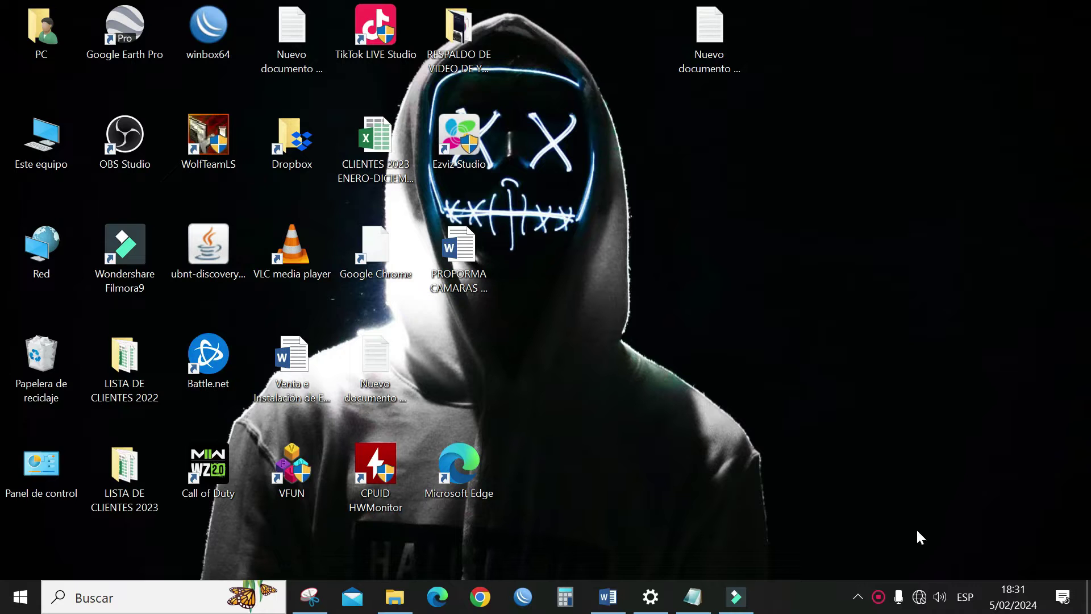
Step: From the tray's network settings, open the adapter list and bring up Ethernet 2's status
right_click(919, 596)
left_click(943, 567)
scroll(567, 321, "down", 3)
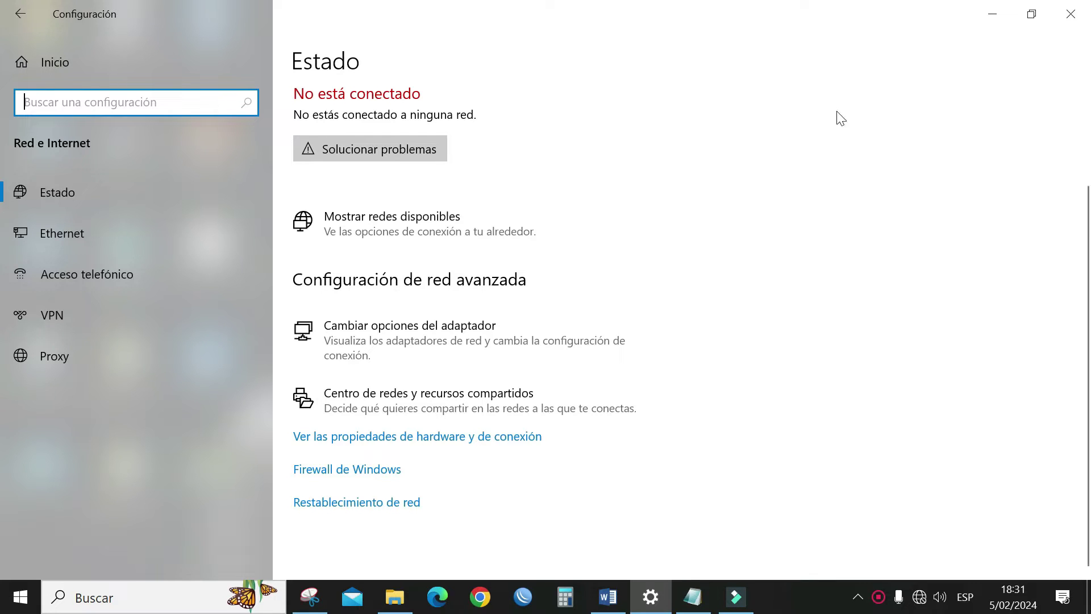
left_click(1070, 14)
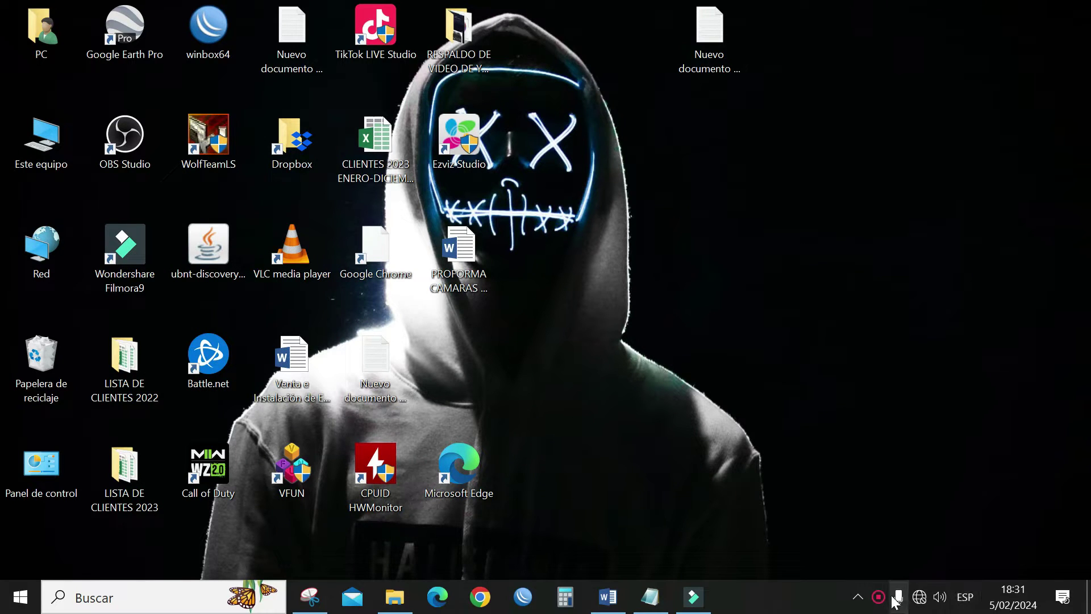
right_click(918, 596)
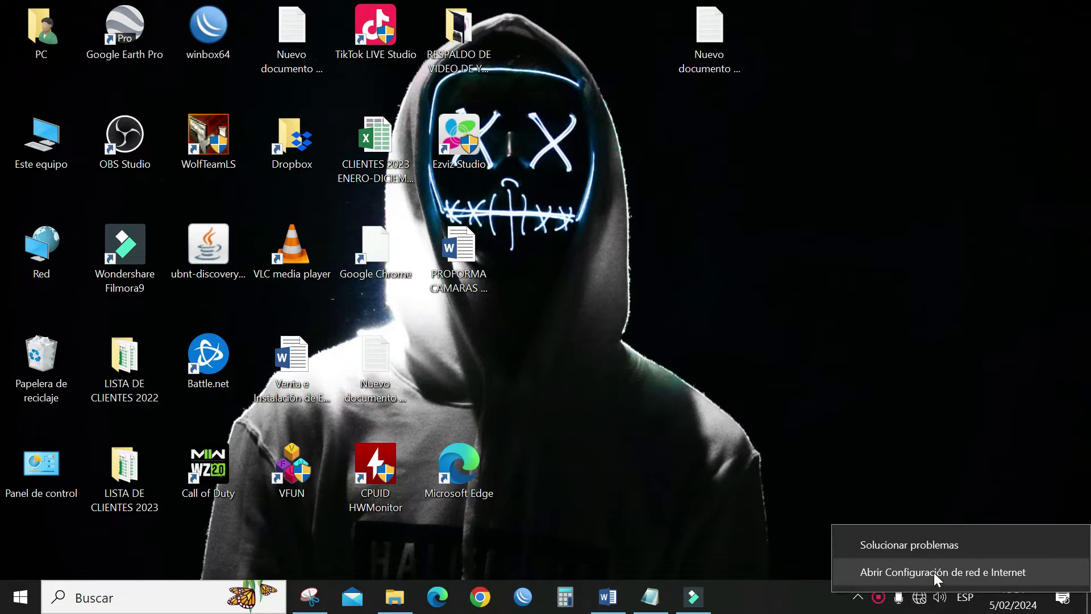
left_click(933, 572)
scroll(550, 273, "down", 5)
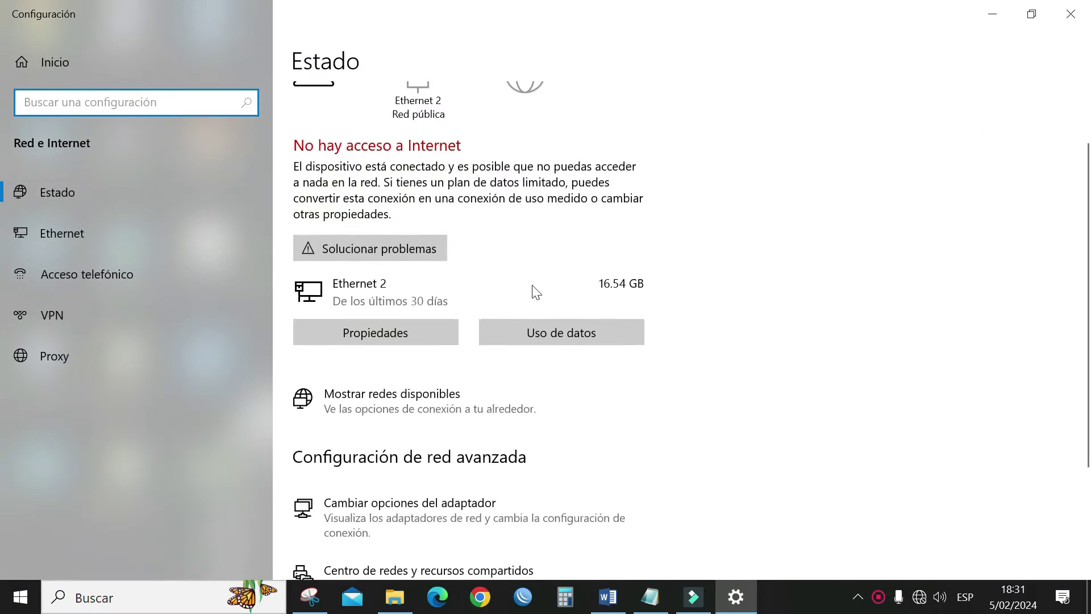
left_click(486, 341)
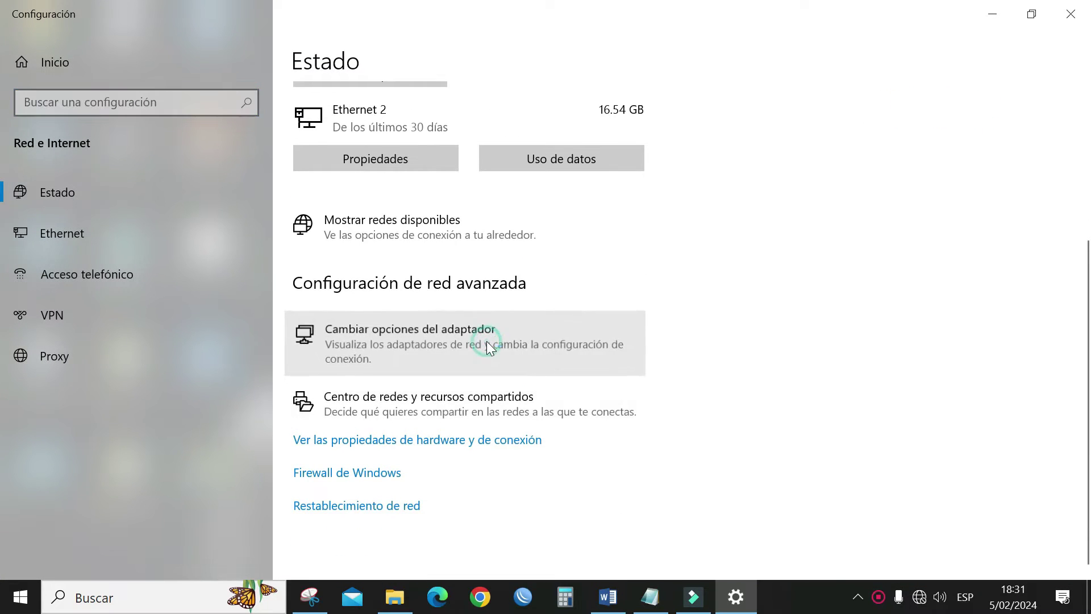
left_click(748, 180)
double_click(748, 178)
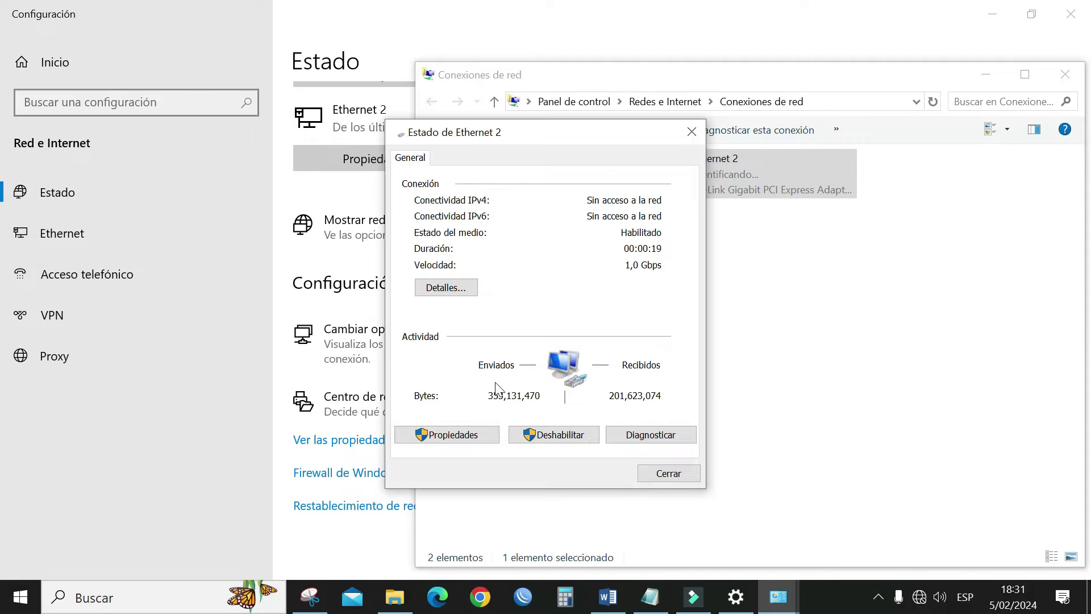
Step: Recheck Ethernet 2's details, then disable and re-enable the adapter
left_click(691, 132)
double_click(742, 177)
left_click(472, 287)
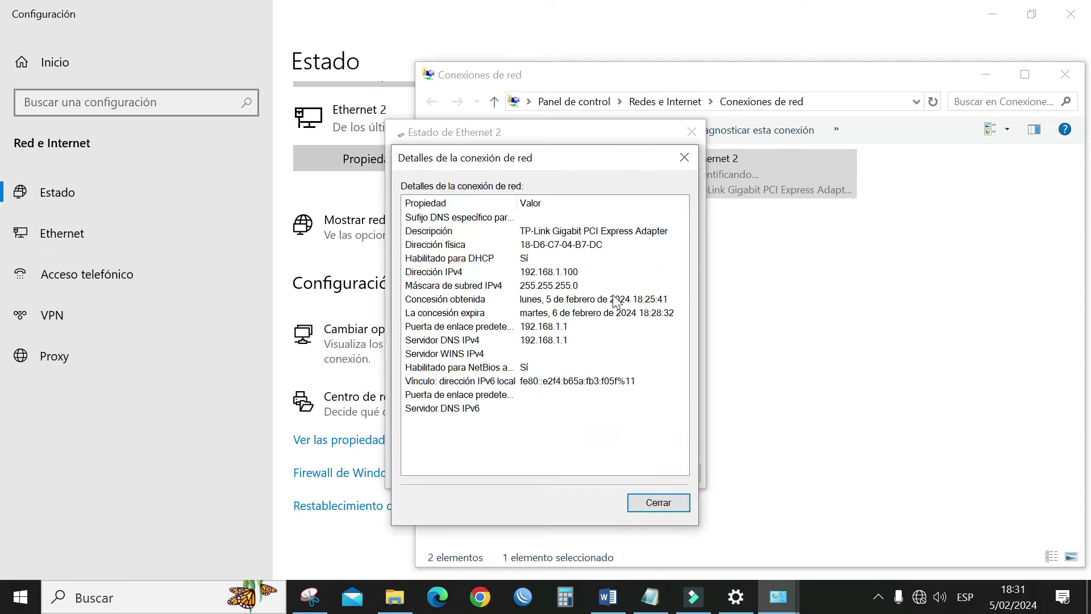
left_click(698, 128)
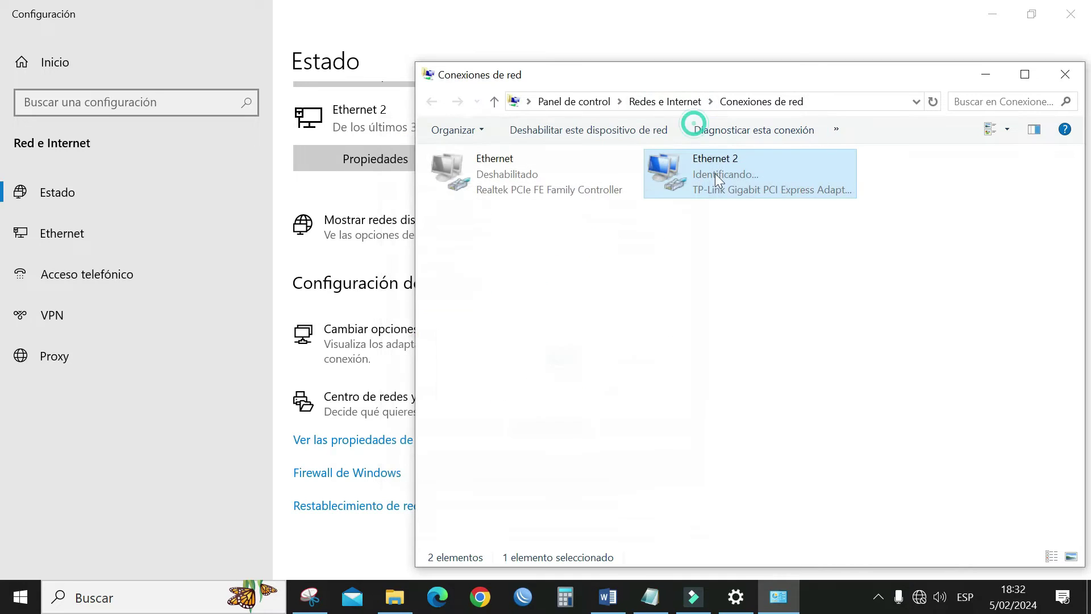
right_click(726, 180)
left_click(784, 194)
right_click(769, 170)
left_click(814, 185)
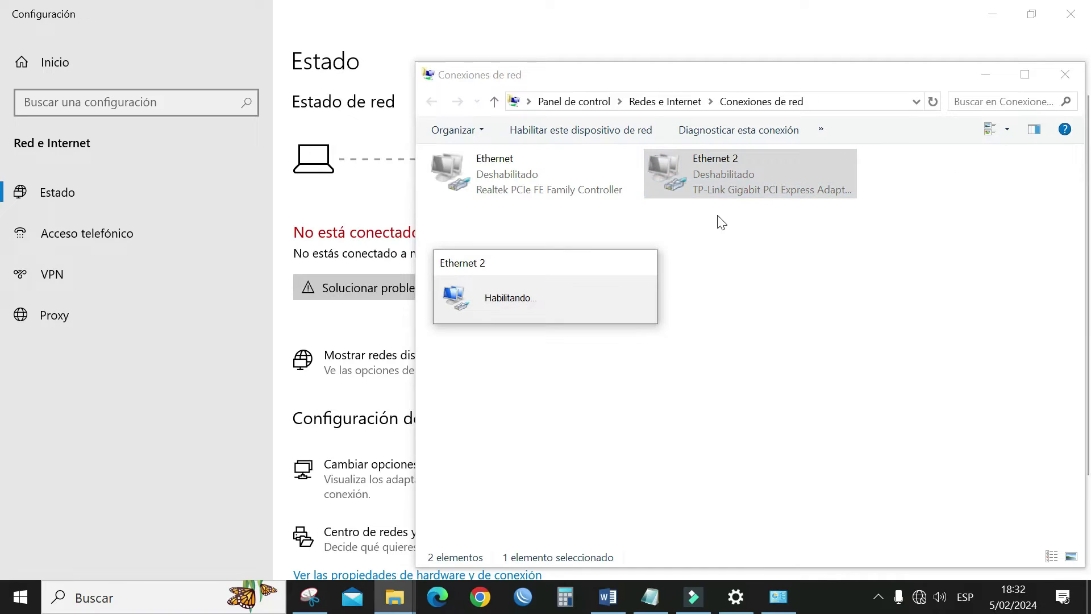
Step: Open Ethernet 2's properties and its Internet Protocol Version 4 (TCP/IPv4) settings
double_click(718, 179)
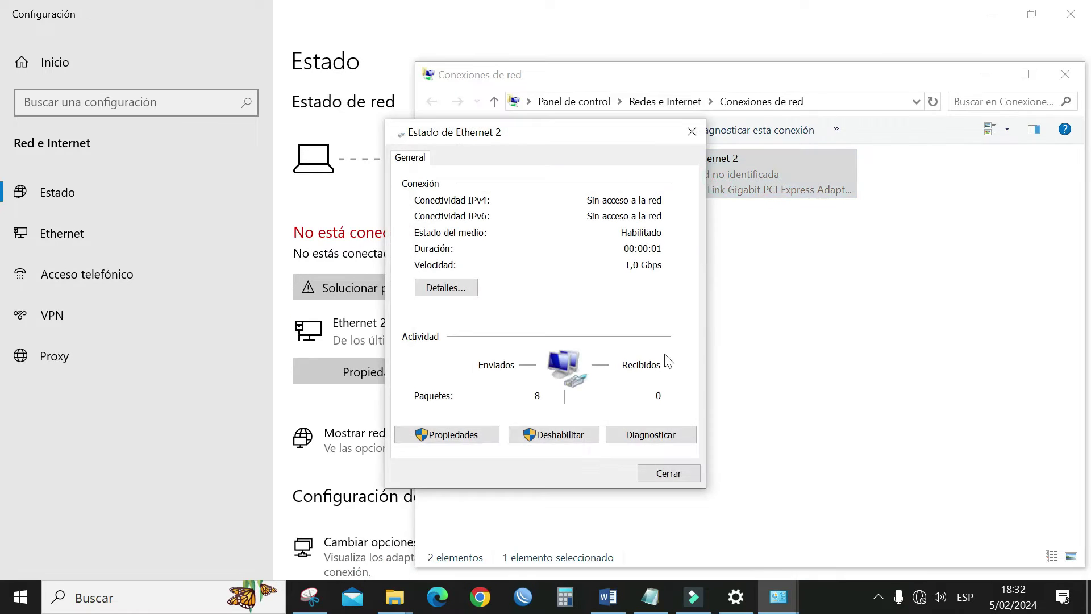
left_click(455, 435)
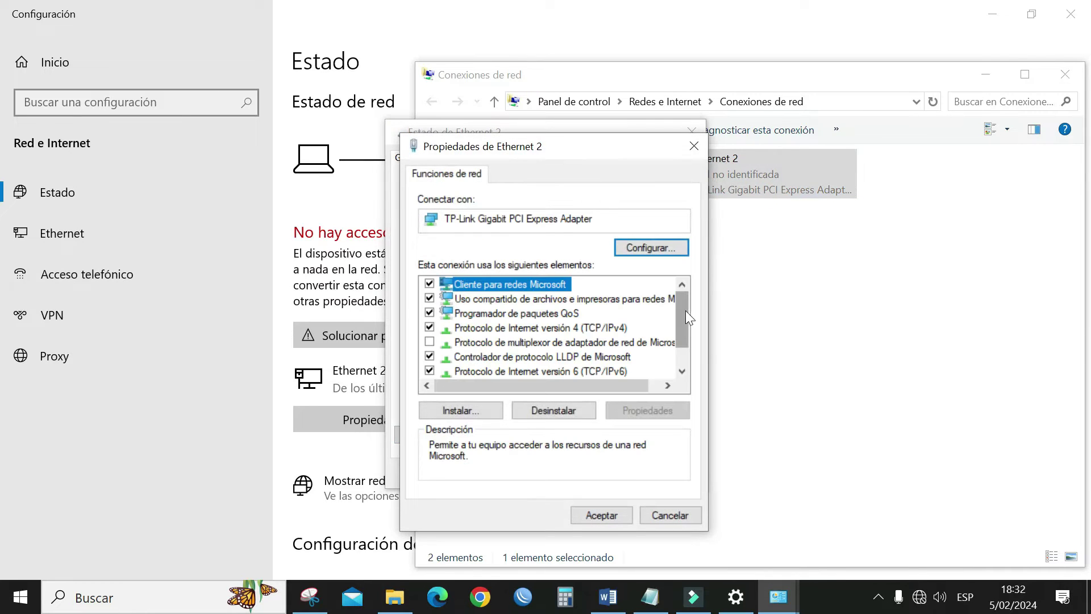
left_click(700, 148)
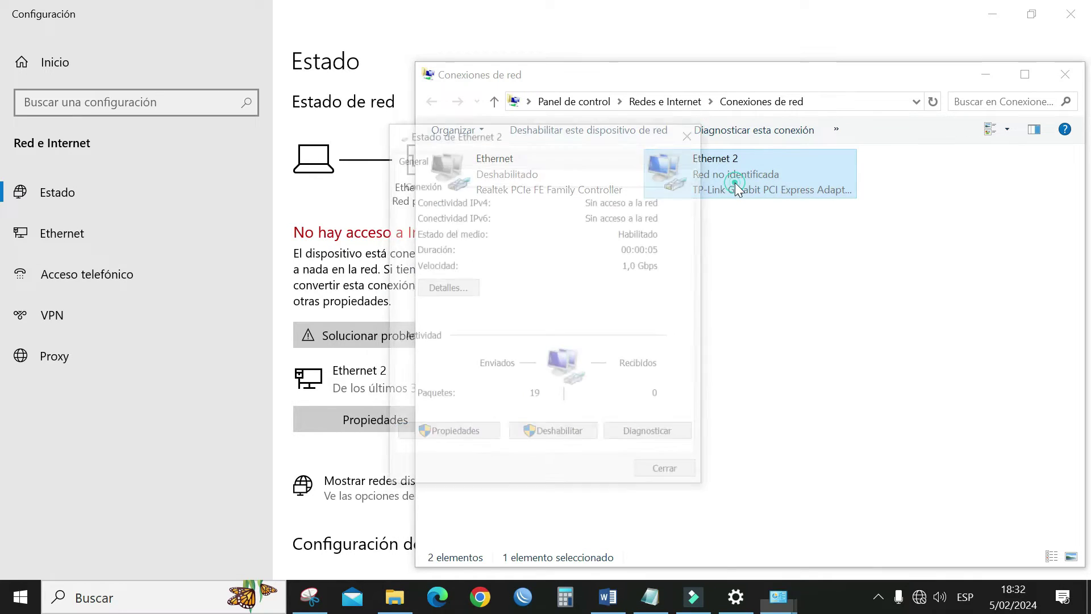
left_click(467, 435)
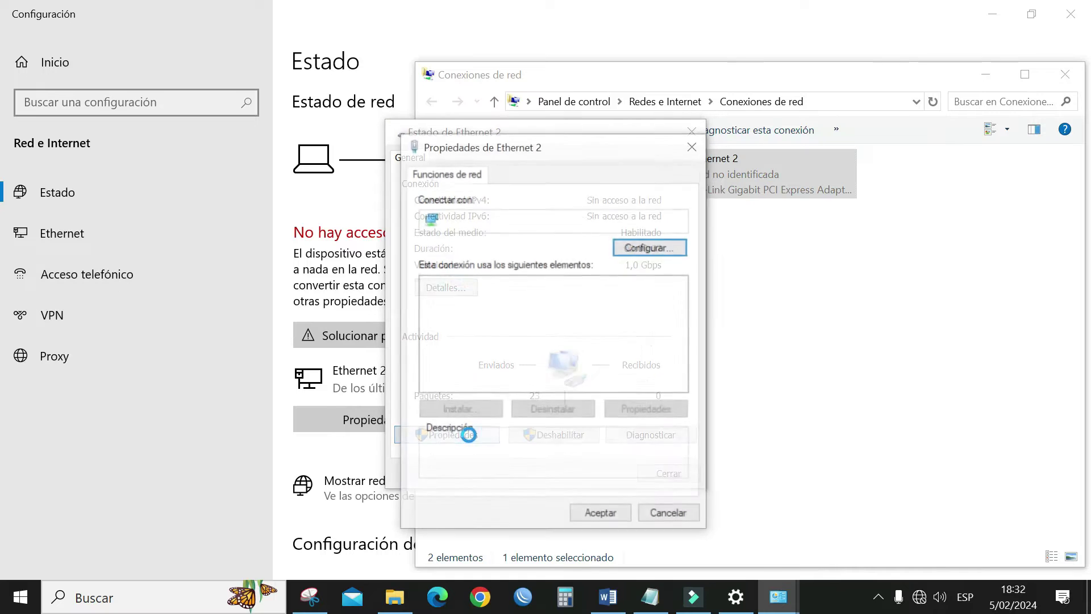
double_click(590, 330)
left_click_drag(623, 206, 614, 146)
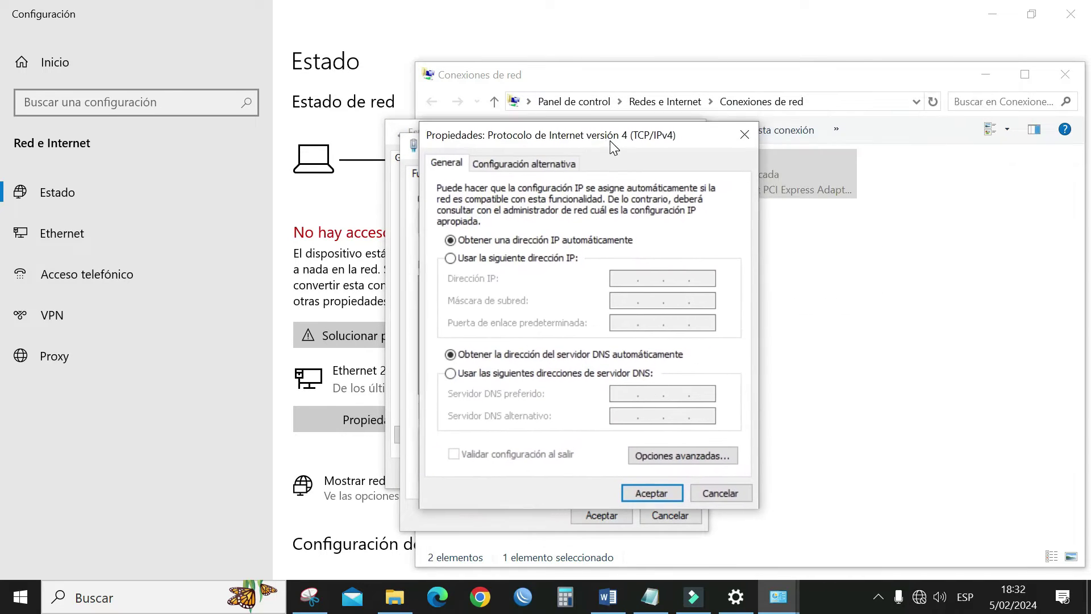
Step: Set static IP 192.168.100.12, mask 255.255.255.0, gateway 192.168.100.1, DNS 8.8.8.8/8.8.4.4
left_click(534, 261)
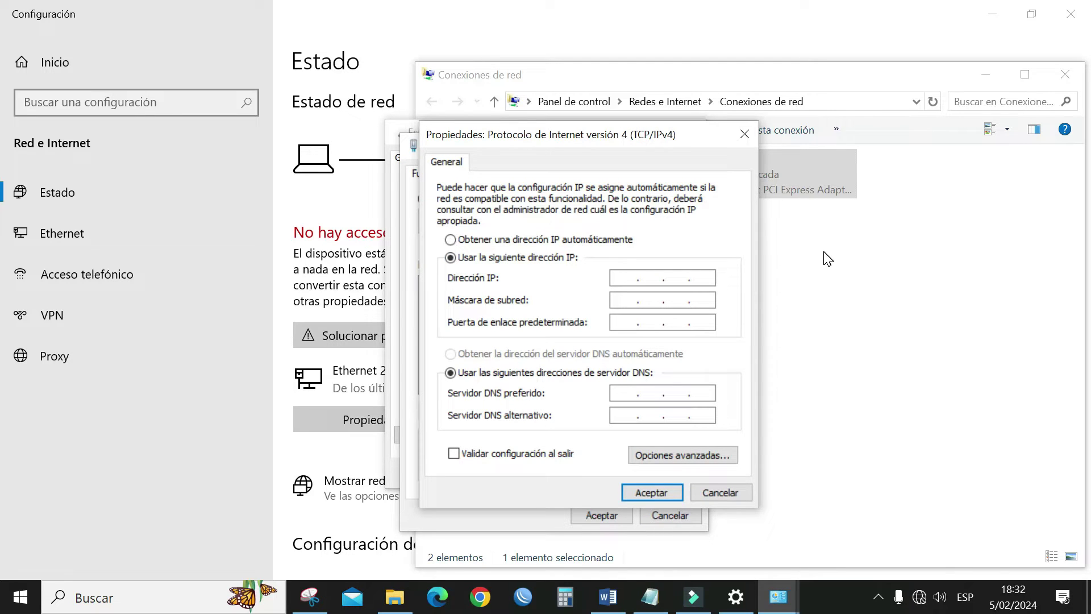
type("192 . 168 . 100 . 12")
key("Tab")
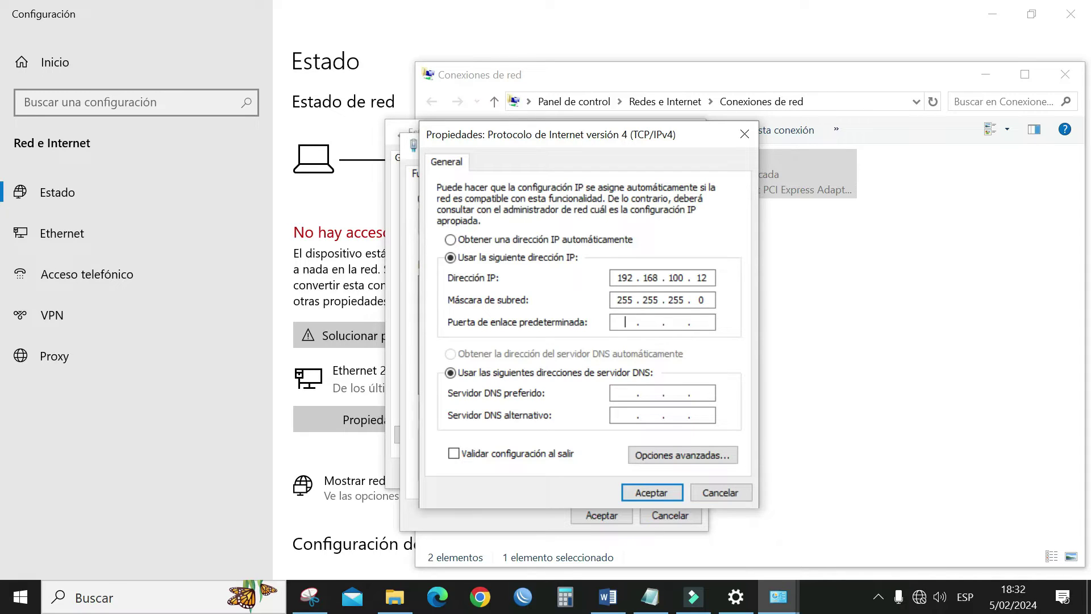
type("192 . 168 . 100 . 1")
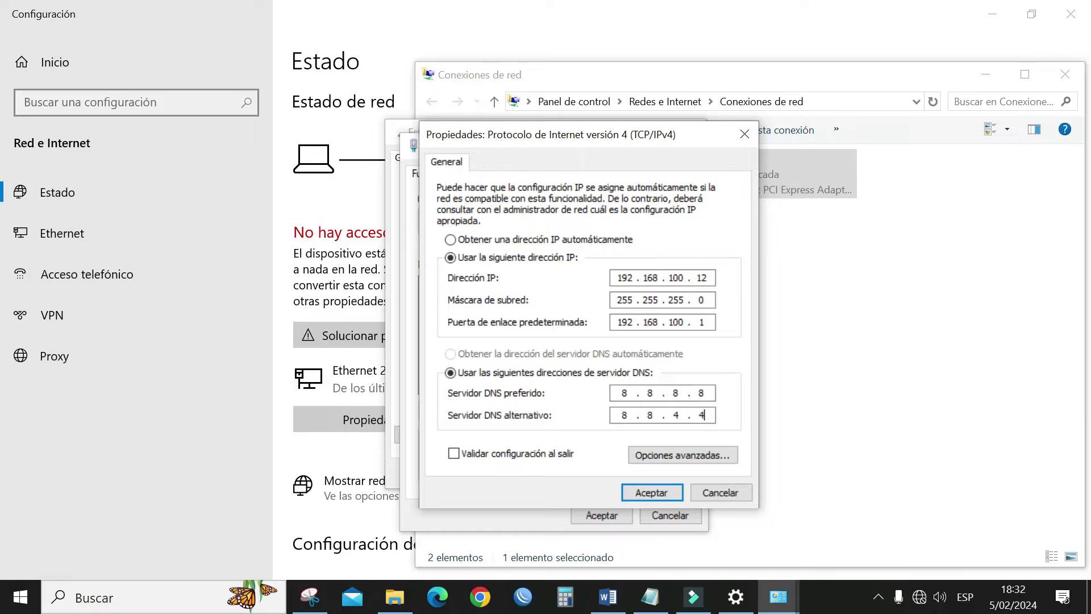
left_click(661, 496)
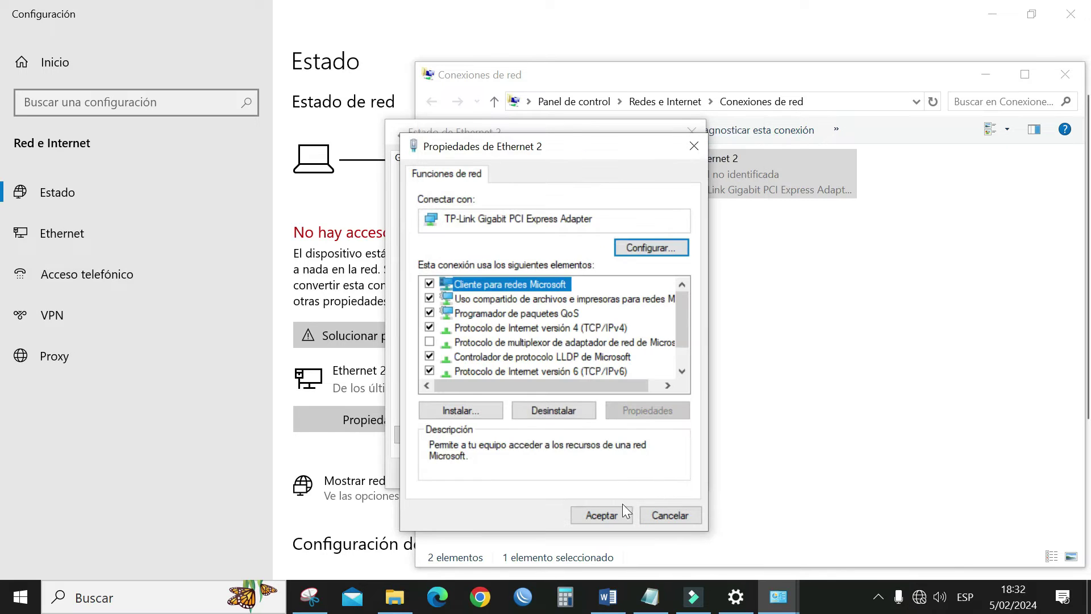
Step: Confirm the adapter properties, close the status and Settings windows, and launch Chrome
left_click(619, 511)
left_click(668, 471)
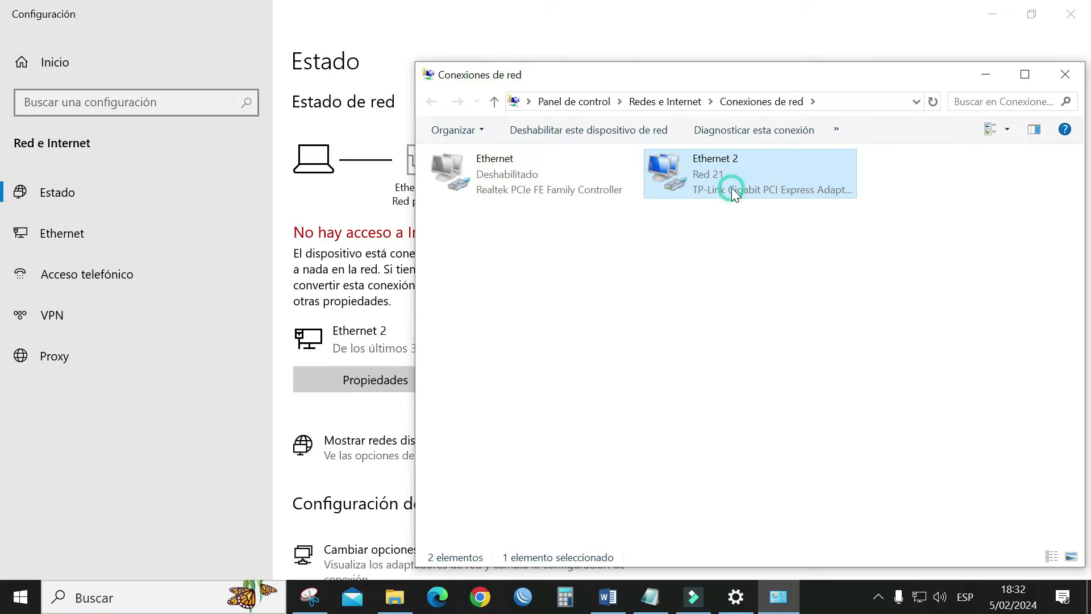
left_click(421, 55)
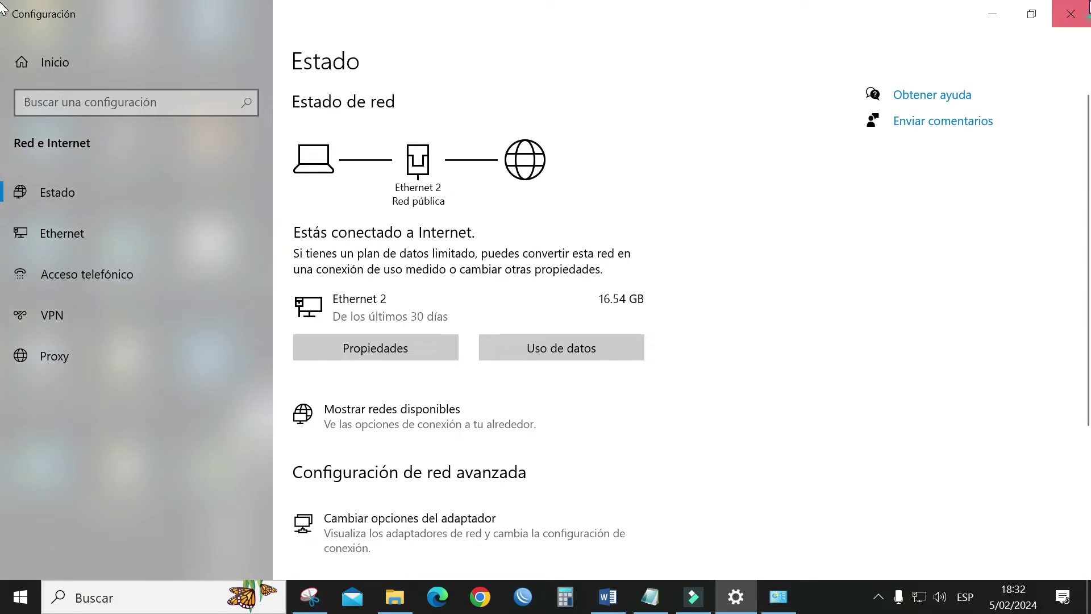
left_click(1070, 14)
left_click(494, 593)
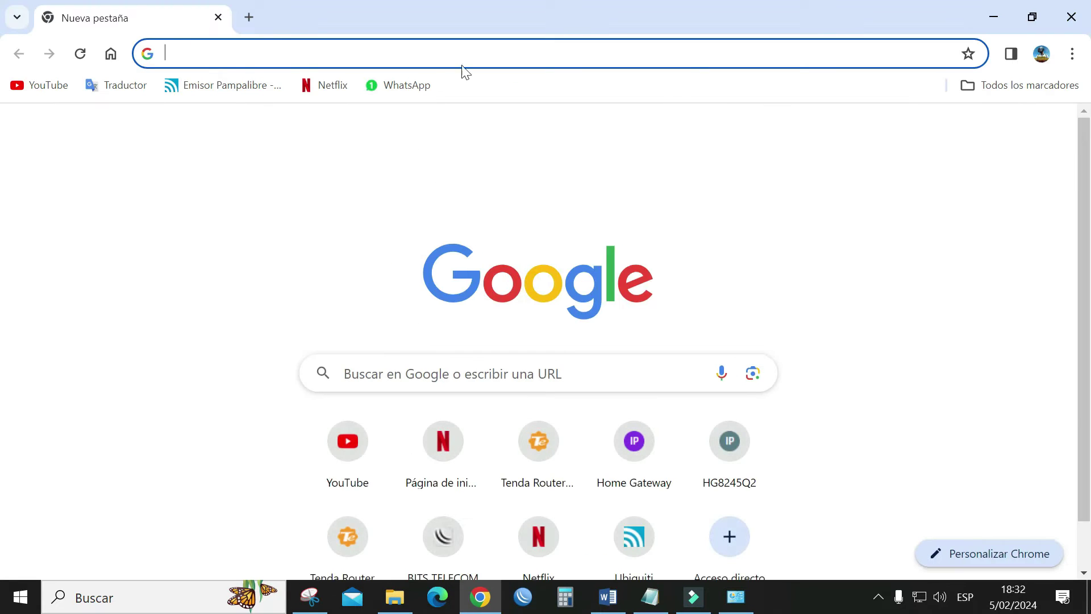
Step: Load the router page at 192.168.100.1 and dismiss the translation offer
left_click(262, 56)
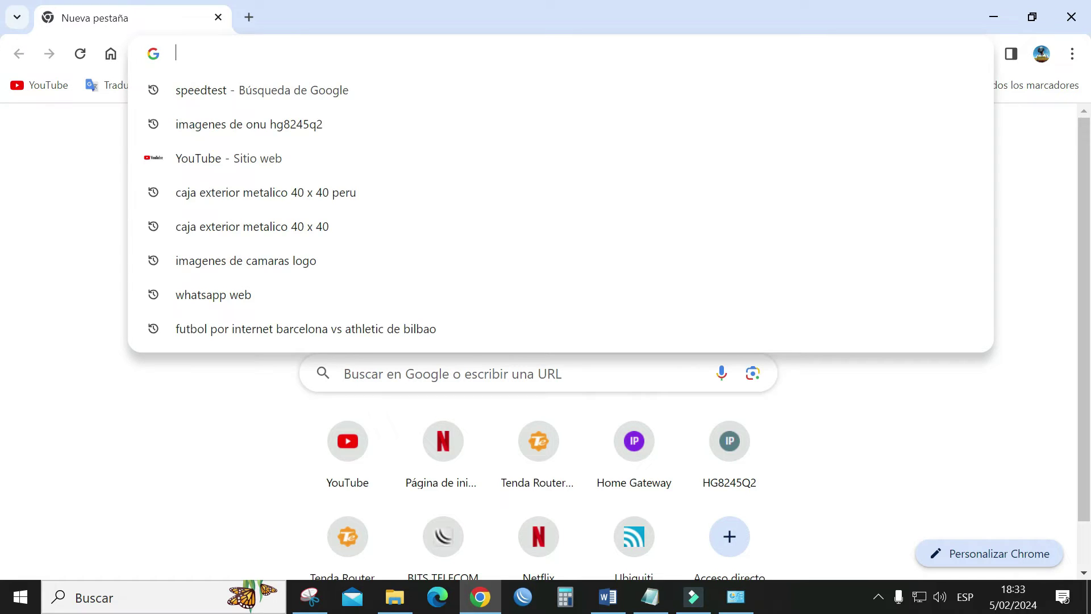
type("192.168.100.1")
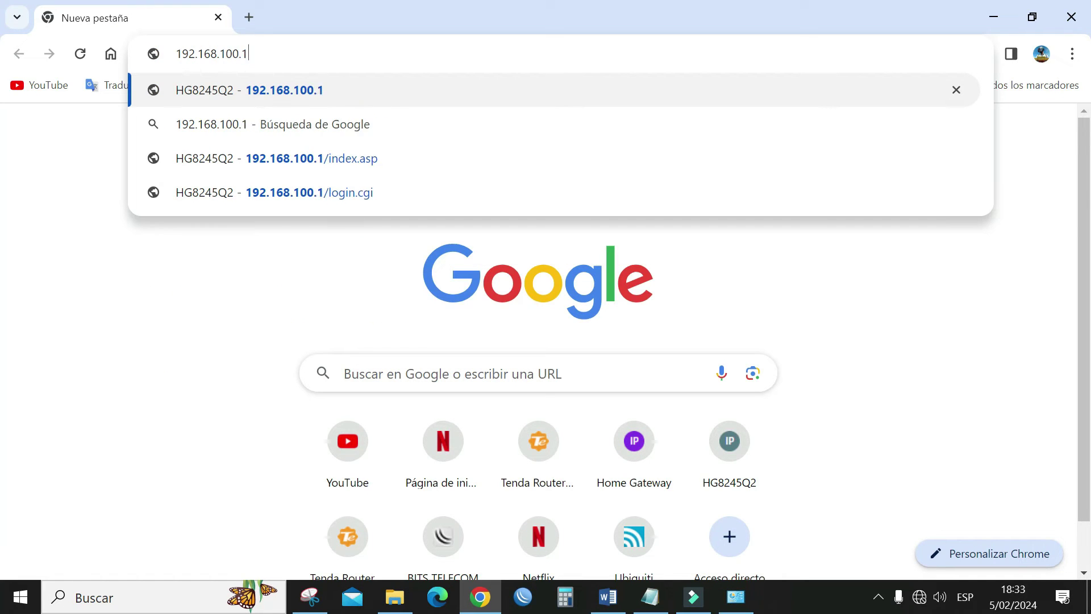
key("Return")
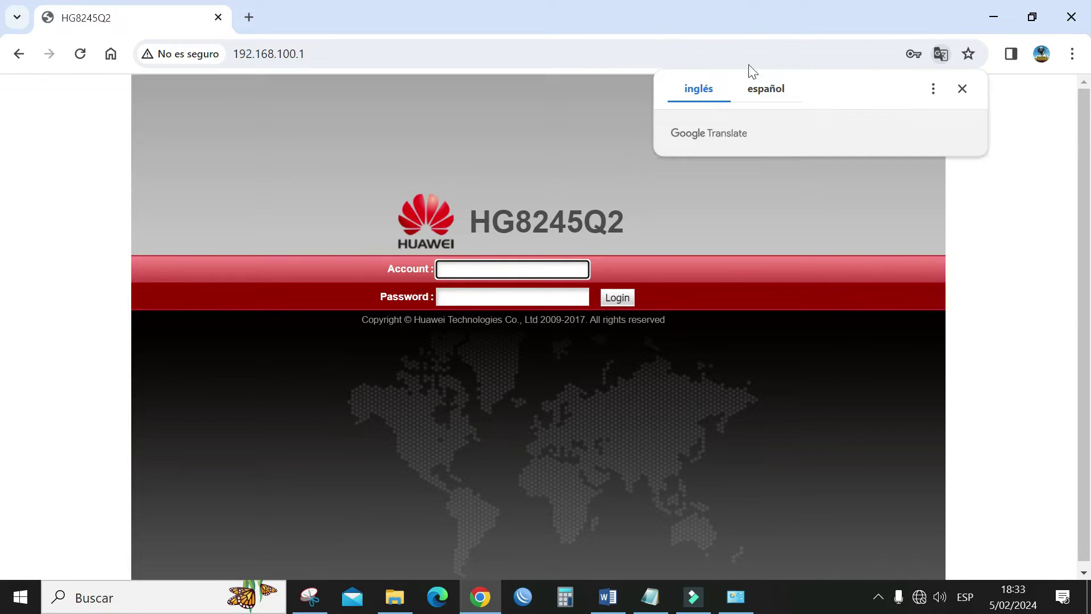
left_click(962, 89)
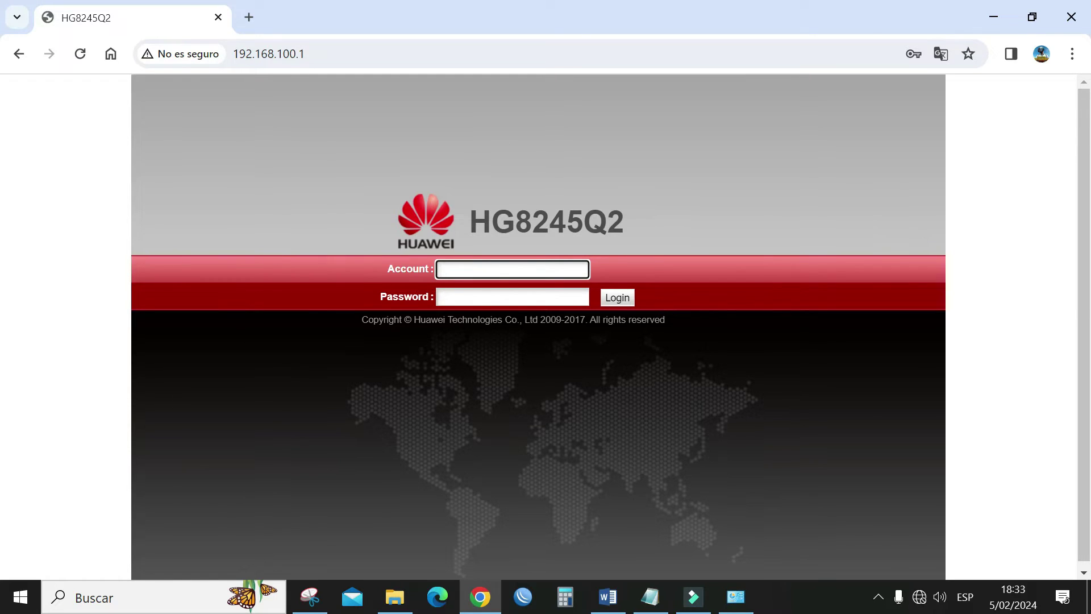
Step: Log in to the router with the default administrator account name and password
left_click(649, 595)
left_click(649, 594)
type("root")
left_click(462, 297)
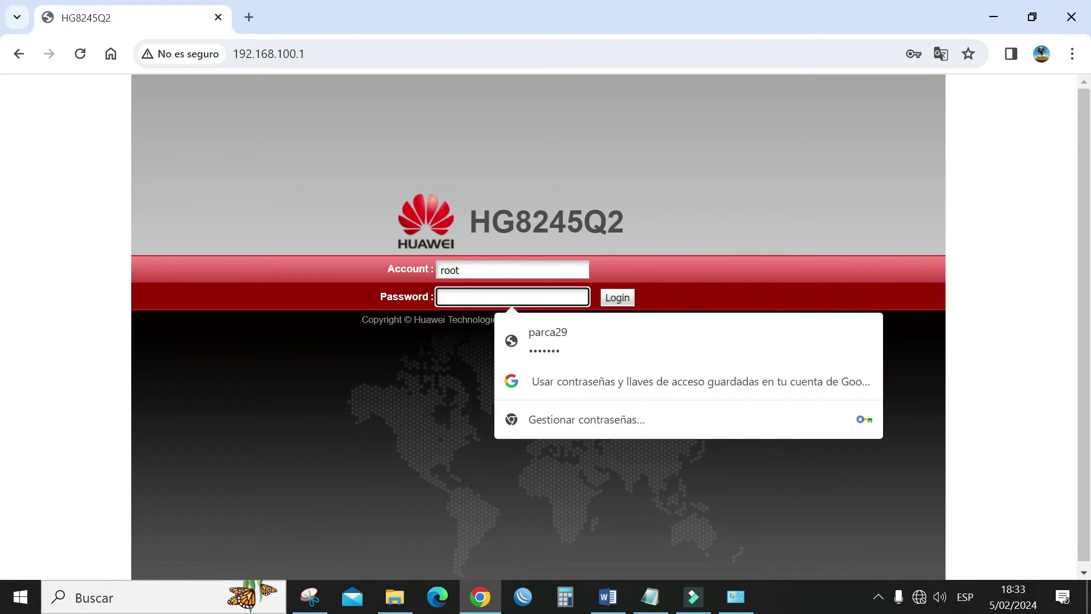
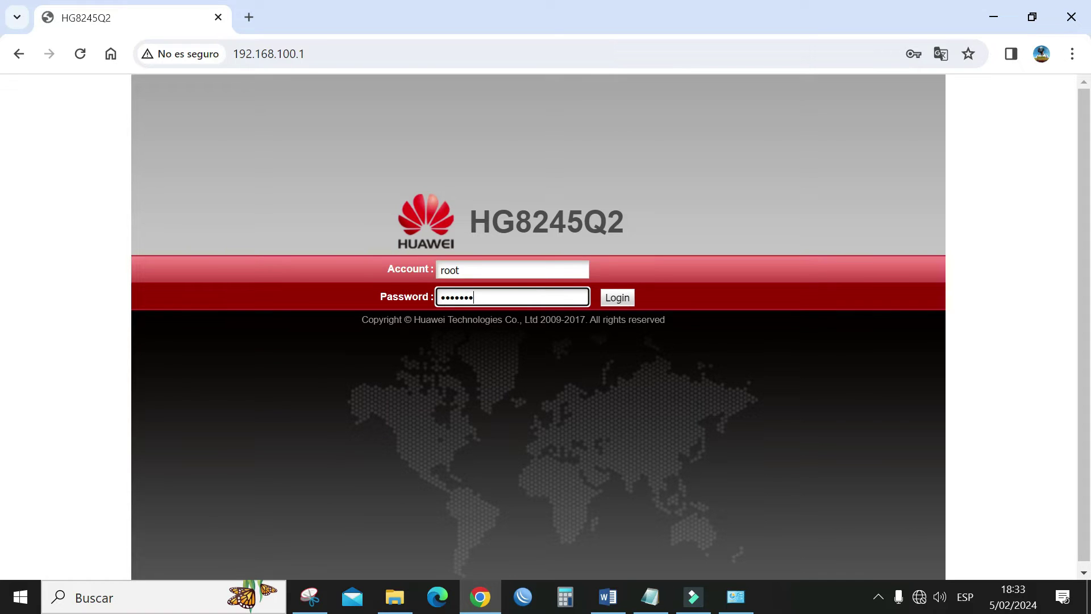
left_click(618, 298)
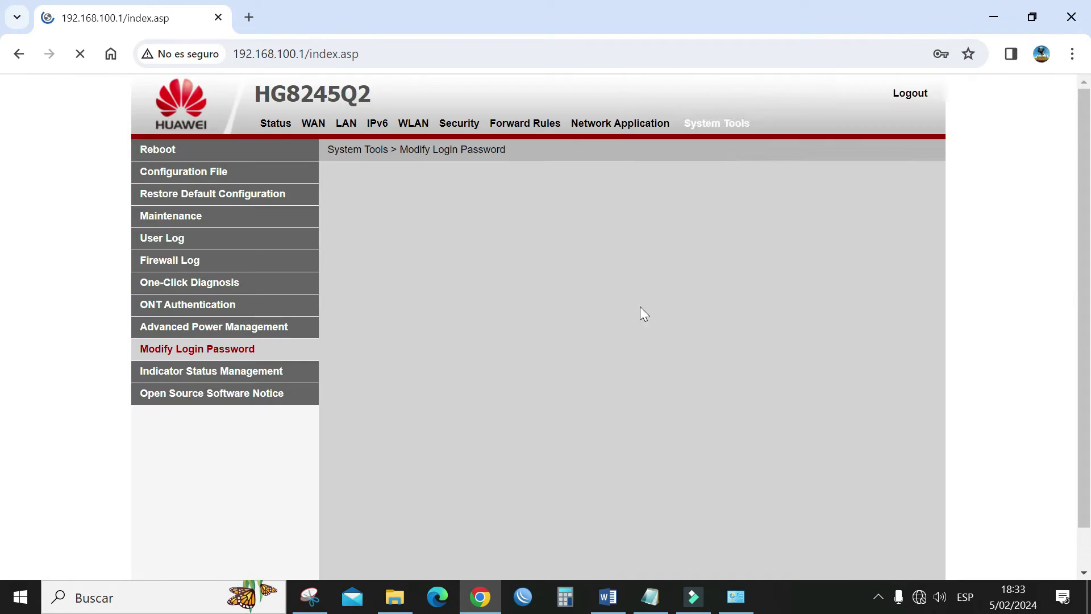
Step: Skip changing the login password and go to the WAN Configuration page
left_click(962, 97)
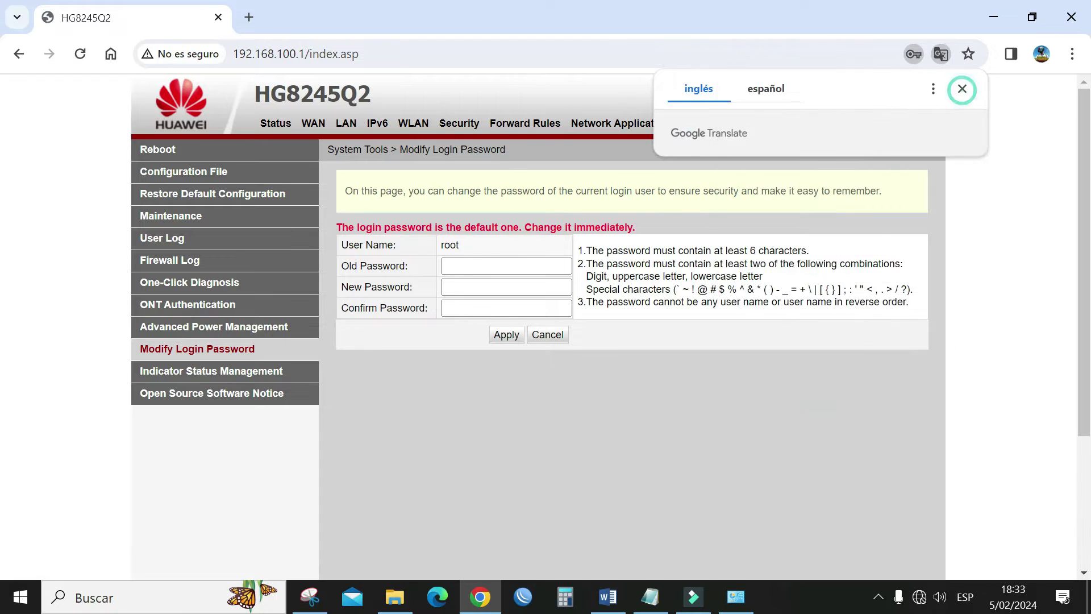
left_click(505, 266)
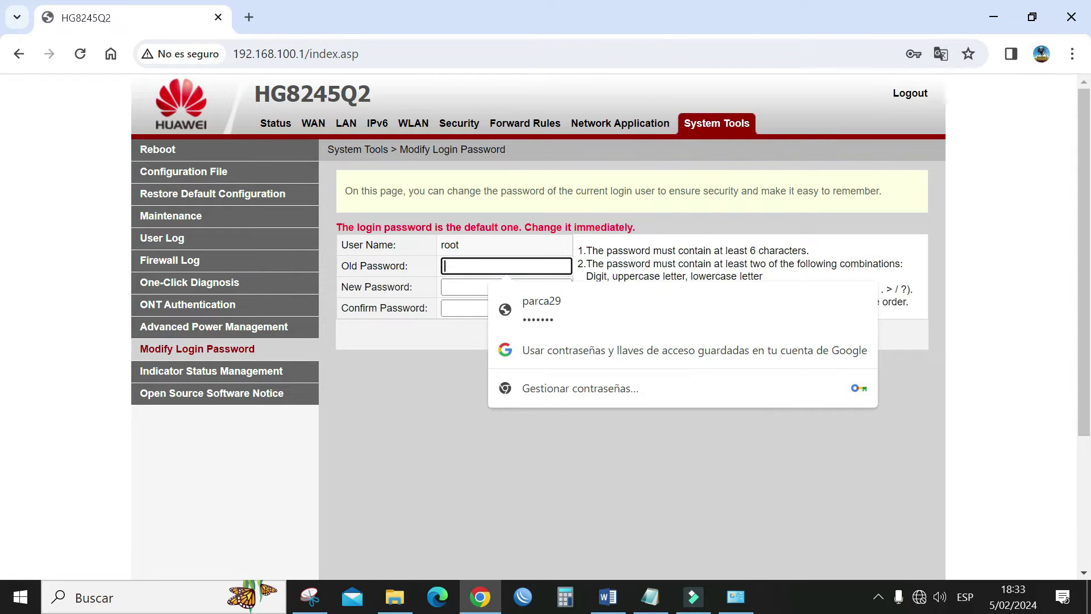
left_click(453, 282)
left_click(472, 307)
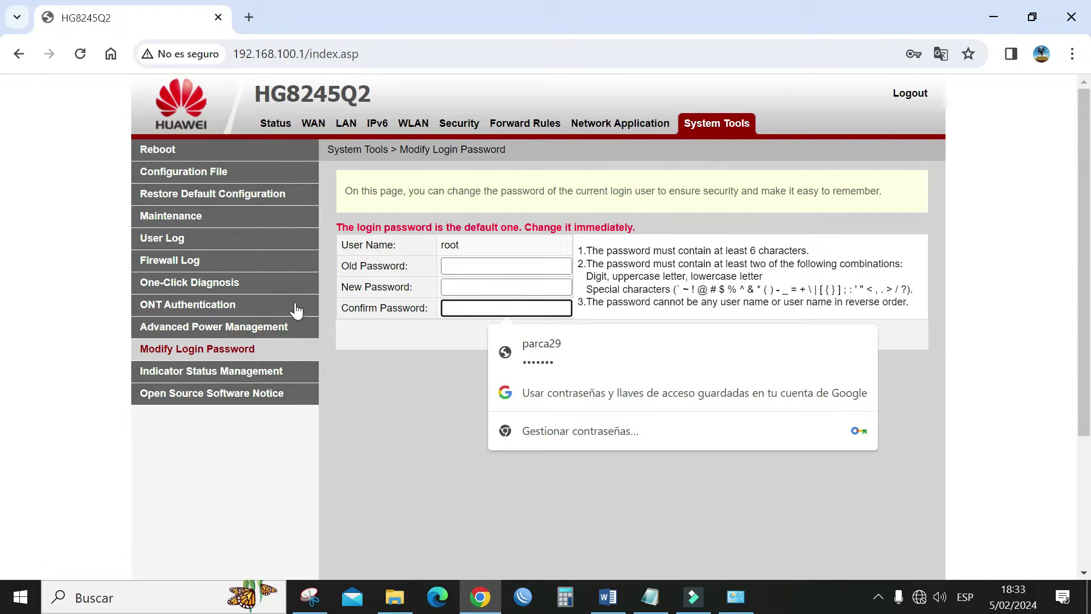
left_click(314, 124)
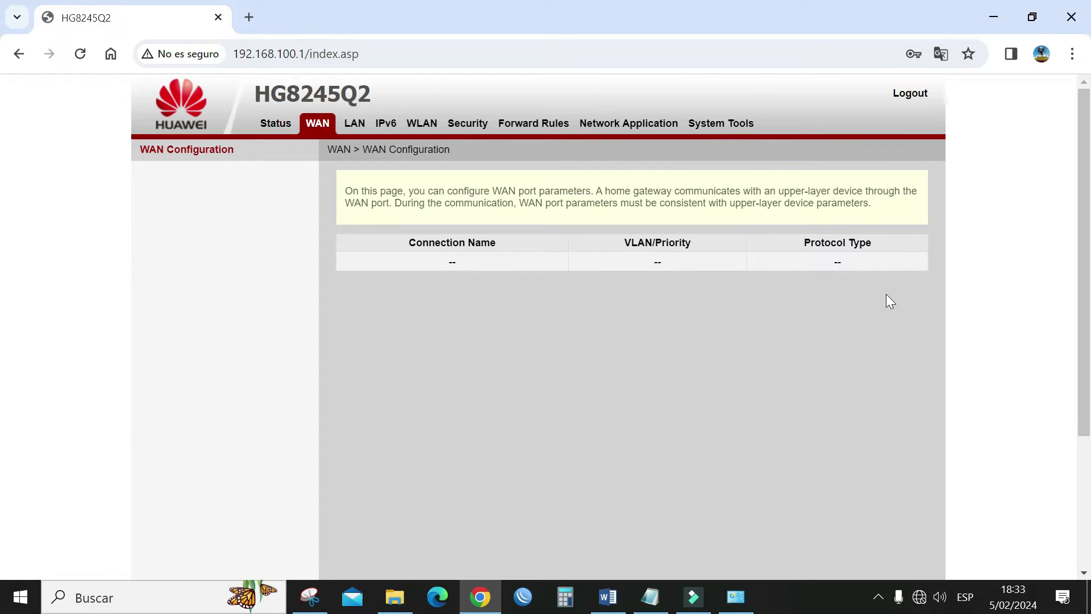
Step: Change the LAN Primary IP Address to 192.168.1.200 and bring up the Notepad note
left_click(352, 123)
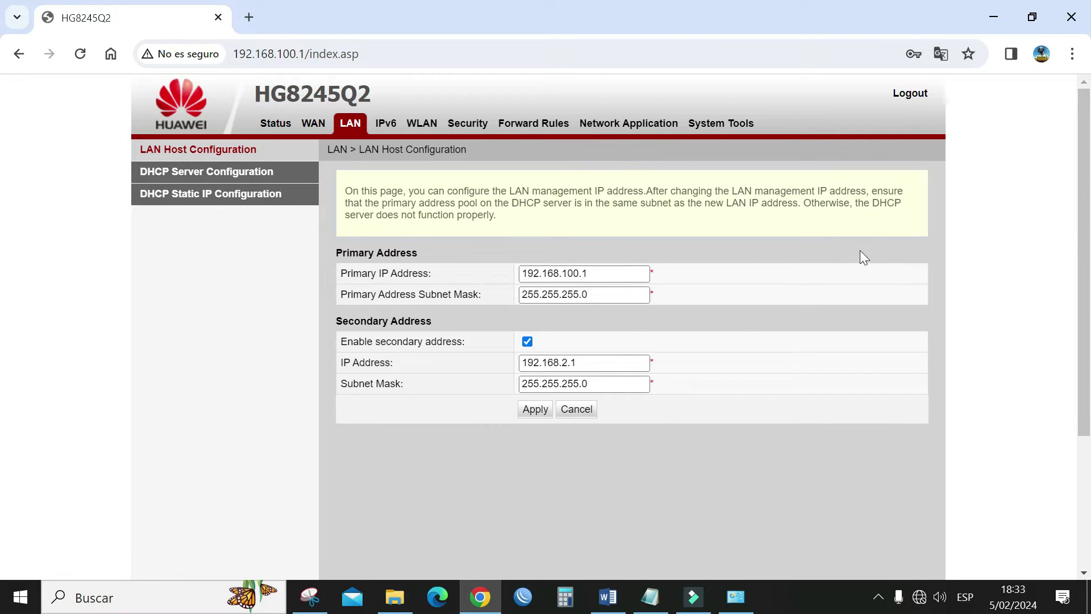
left_click(577, 273)
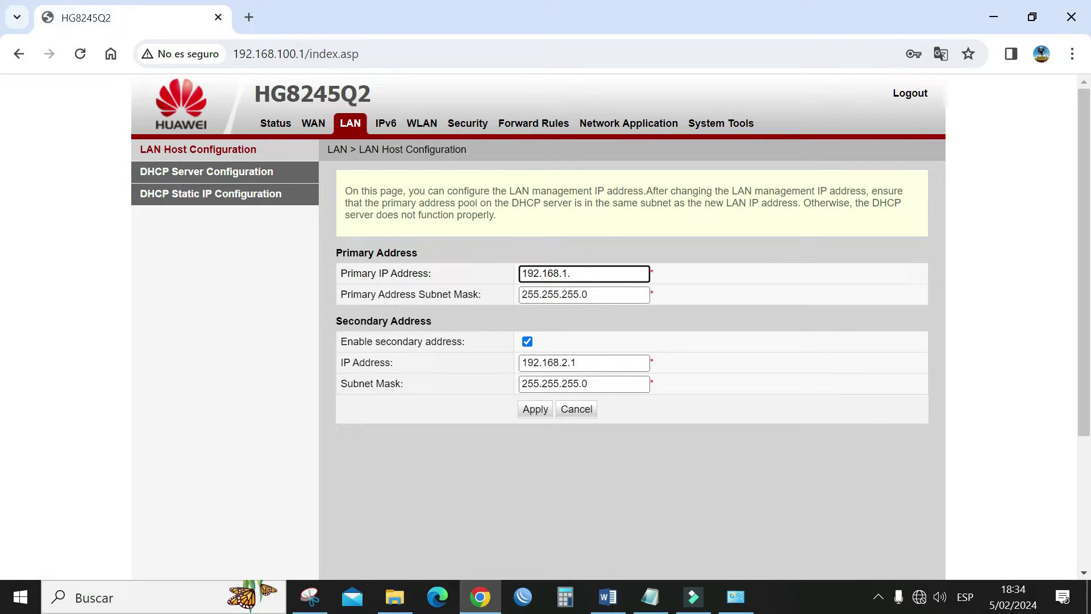
left_click(645, 599)
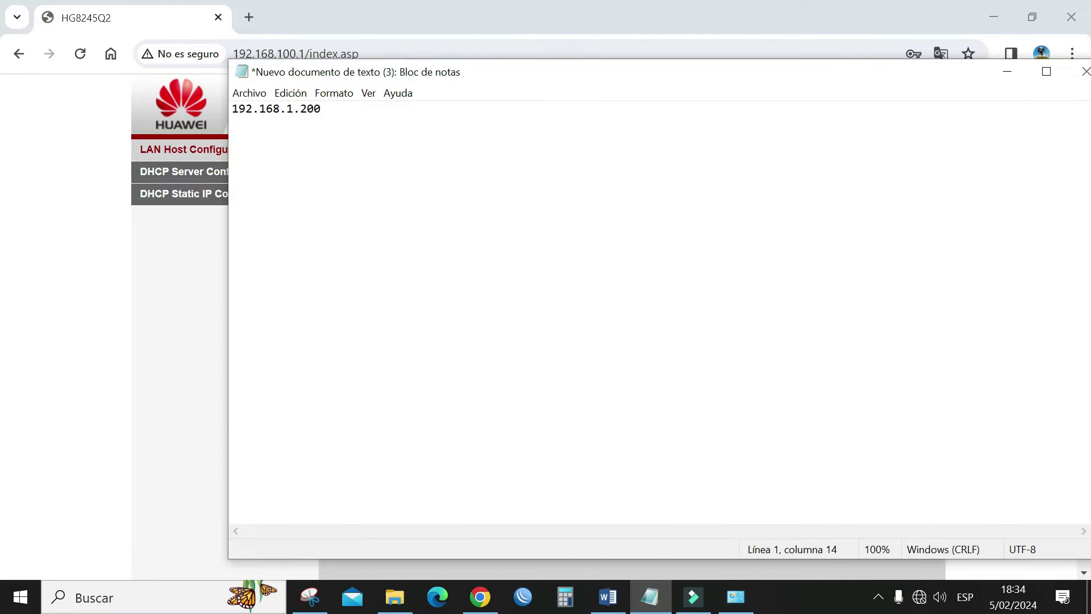
Step: Minimize Notepad so the LAN Host Configuration page shows 192.168.1.200 again
left_click(1006, 73)
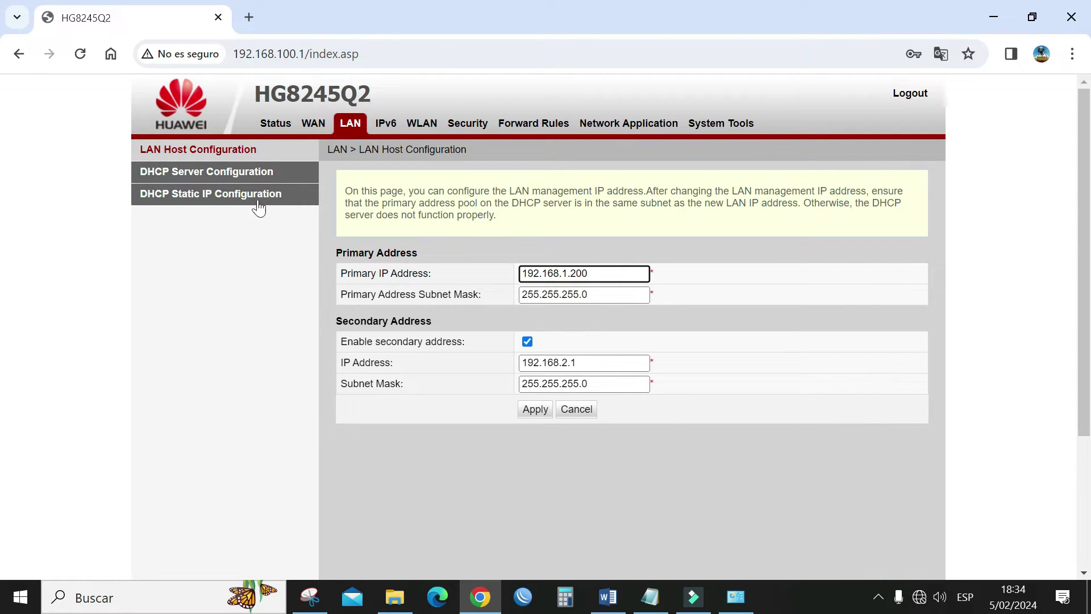
Step: Uncheck Enable Primary DHCP Server and apply the change
left_click(247, 172)
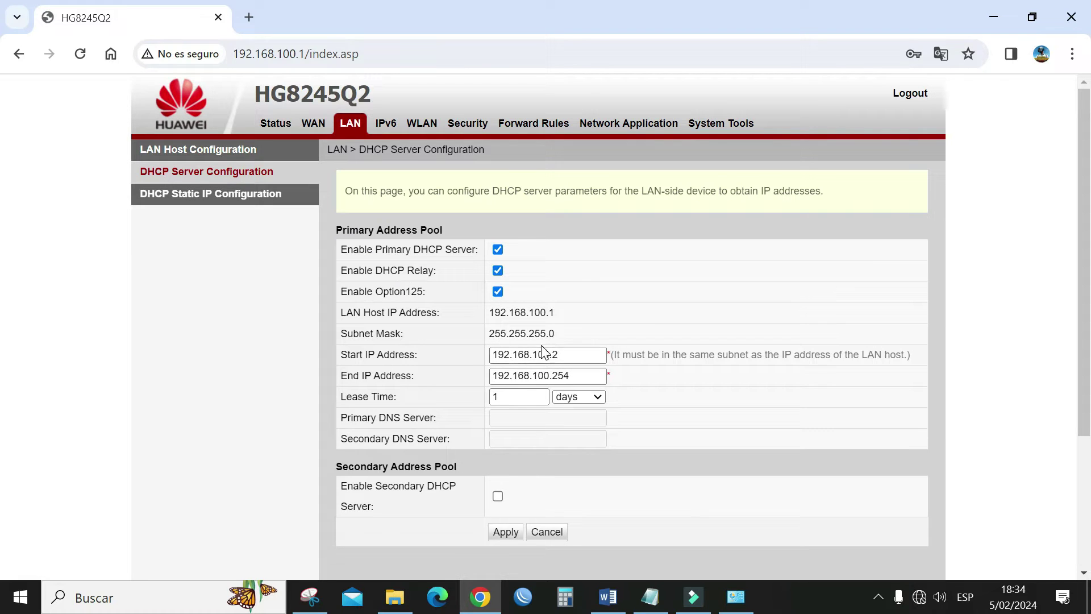
left_click(498, 249)
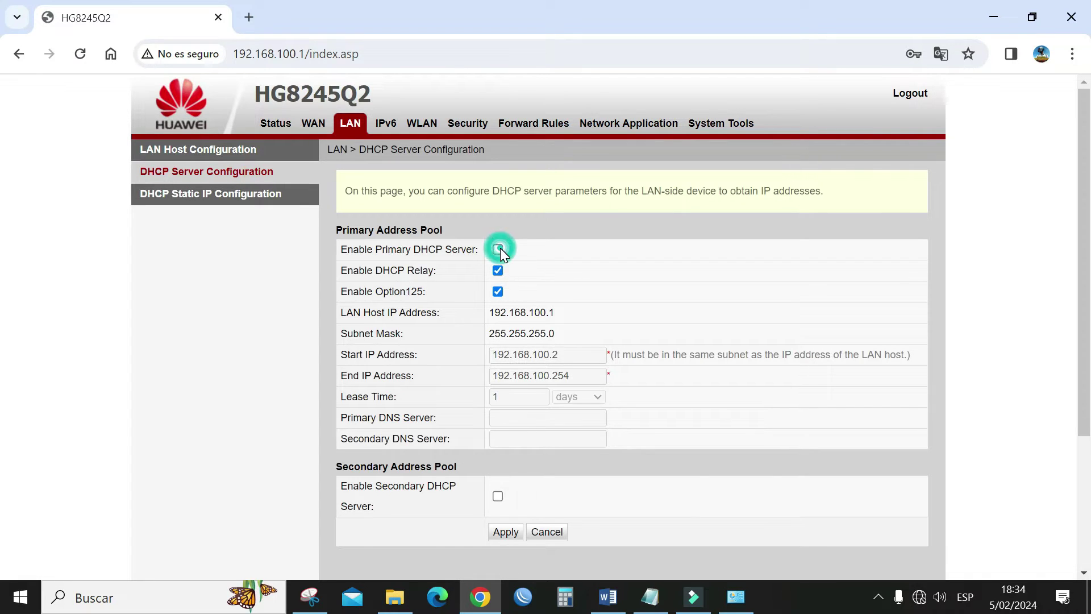
scroll(568, 478, "down", 3)
left_click(505, 361)
left_click(507, 532)
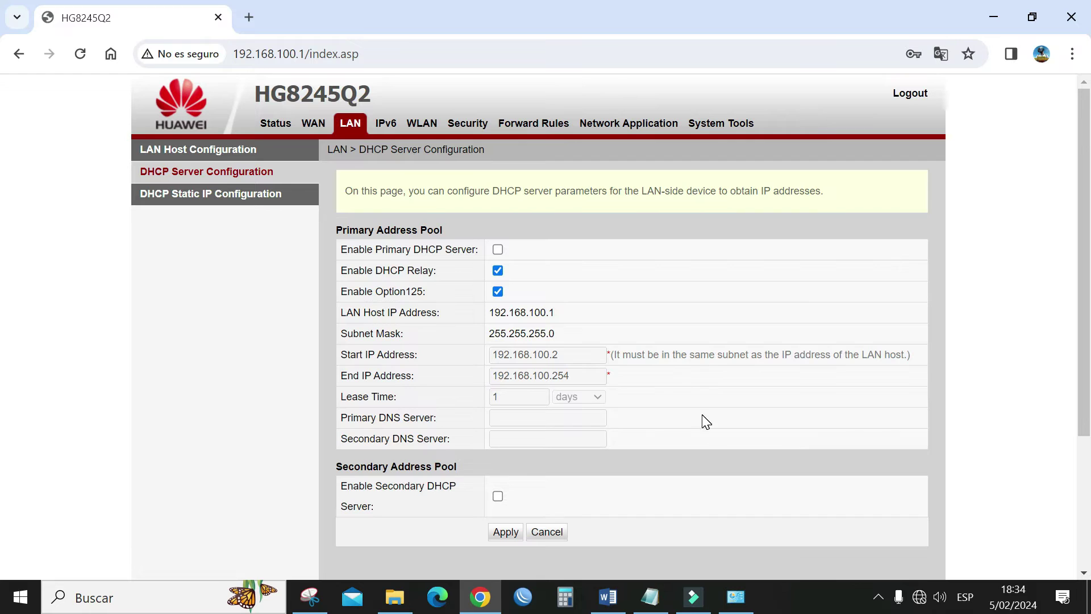
Step: Review the DHCP server, DHCP static IP and LAN Host Configuration pages
left_click(212, 171)
left_click(216, 151)
left_click(236, 171)
scroll(667, 304, "down", 3)
scroll(642, 370, "up", 3)
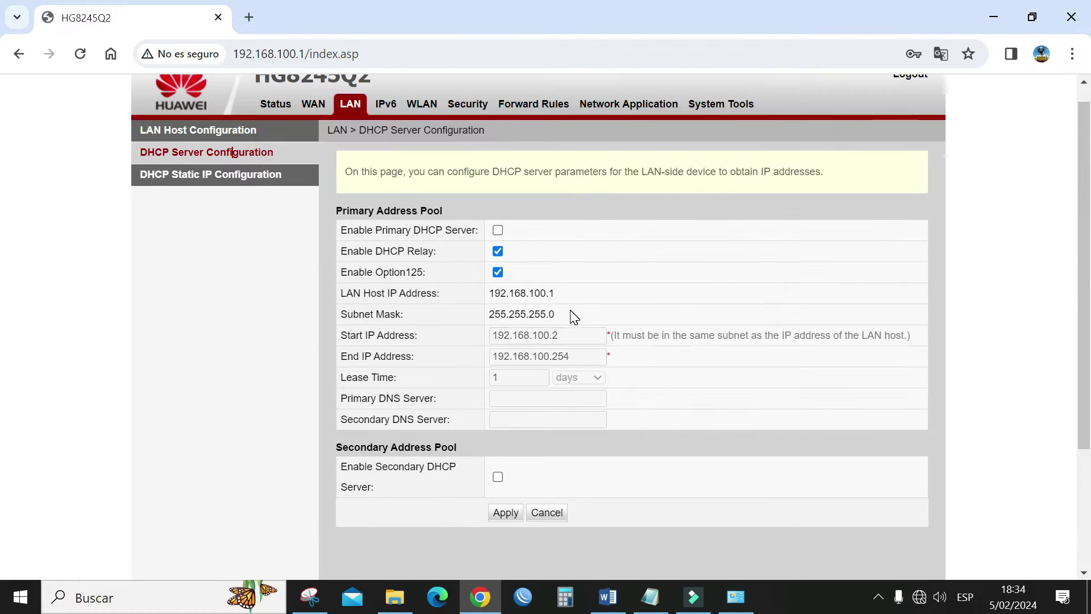
left_click(236, 176)
left_click(206, 132)
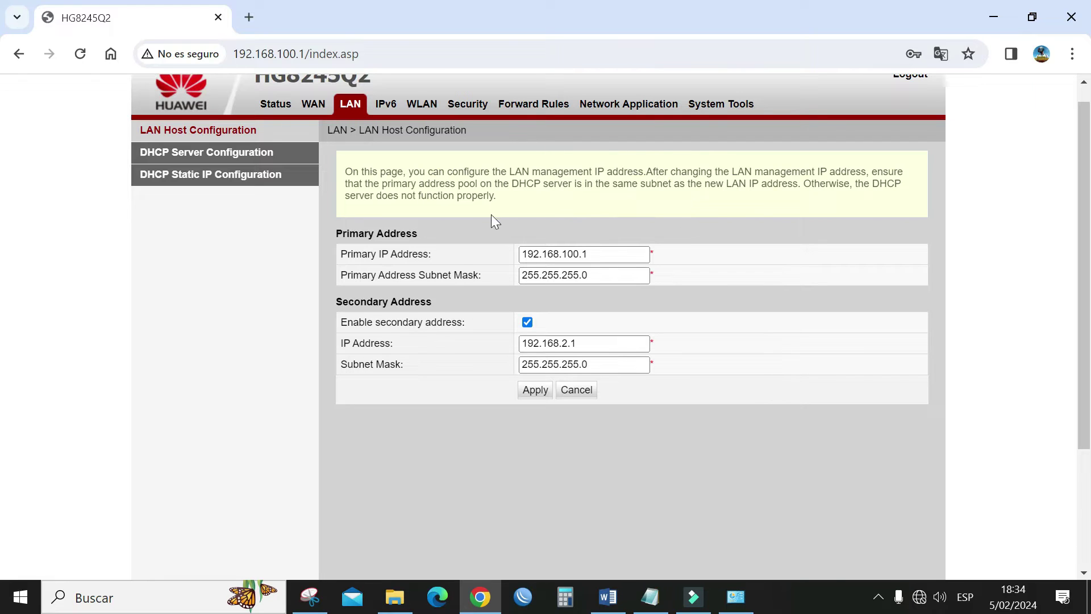
scroll(749, 330, "down", 2)
scroll(759, 339, "up", 2)
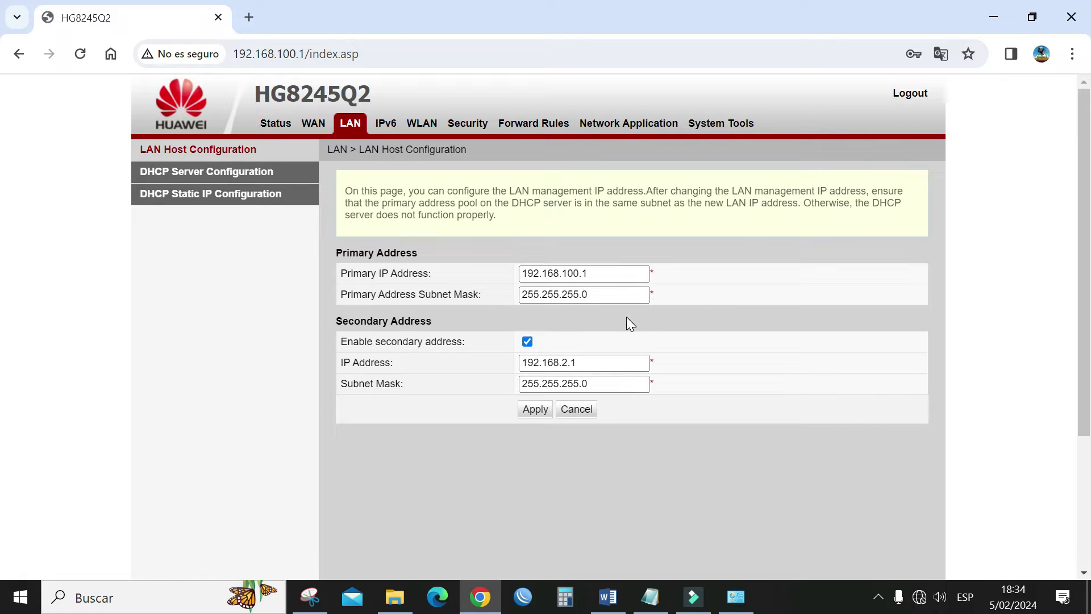
Step: Log out of the router and write the telecom admin account and password in Notepad
left_click(911, 94)
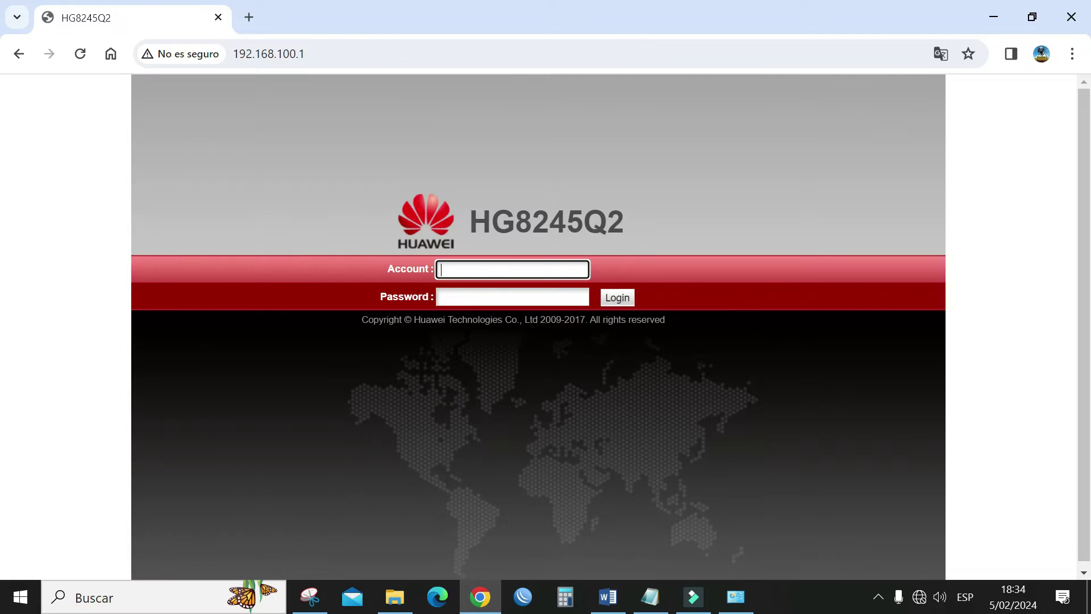
left_click(652, 597)
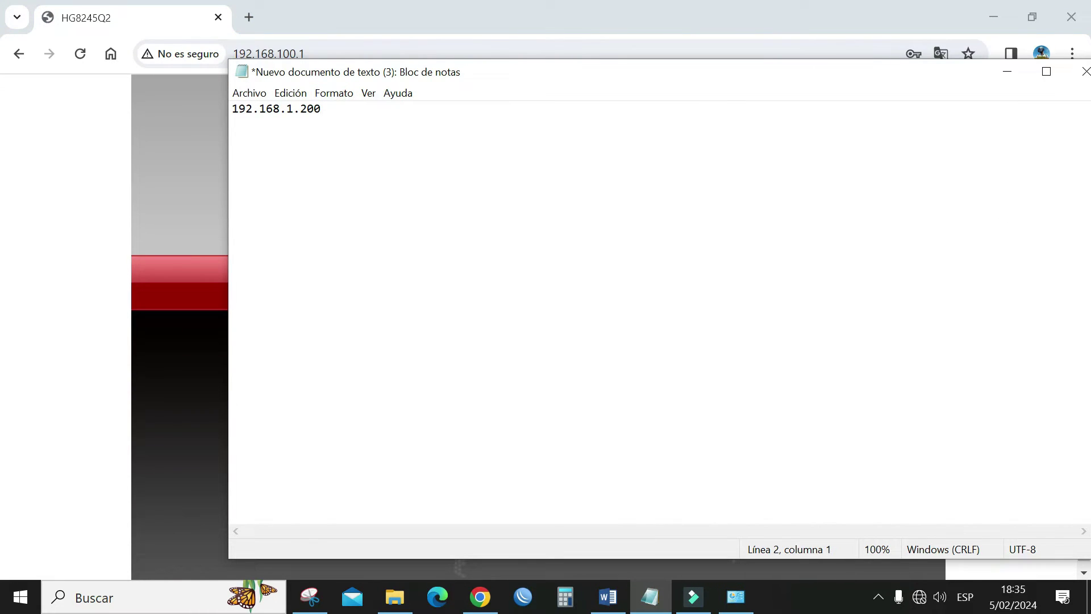
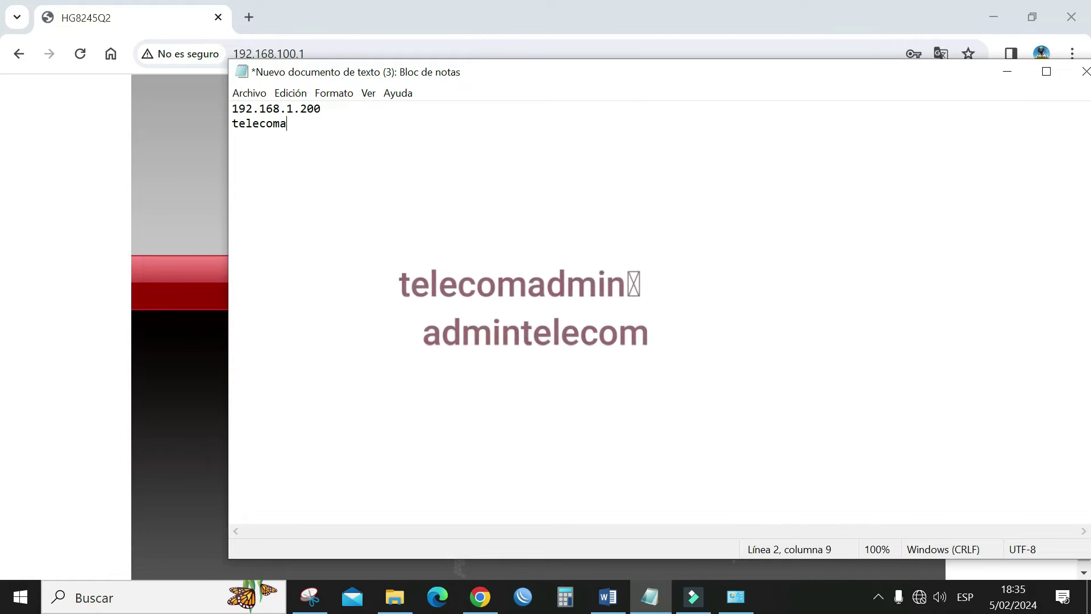
key("Return")
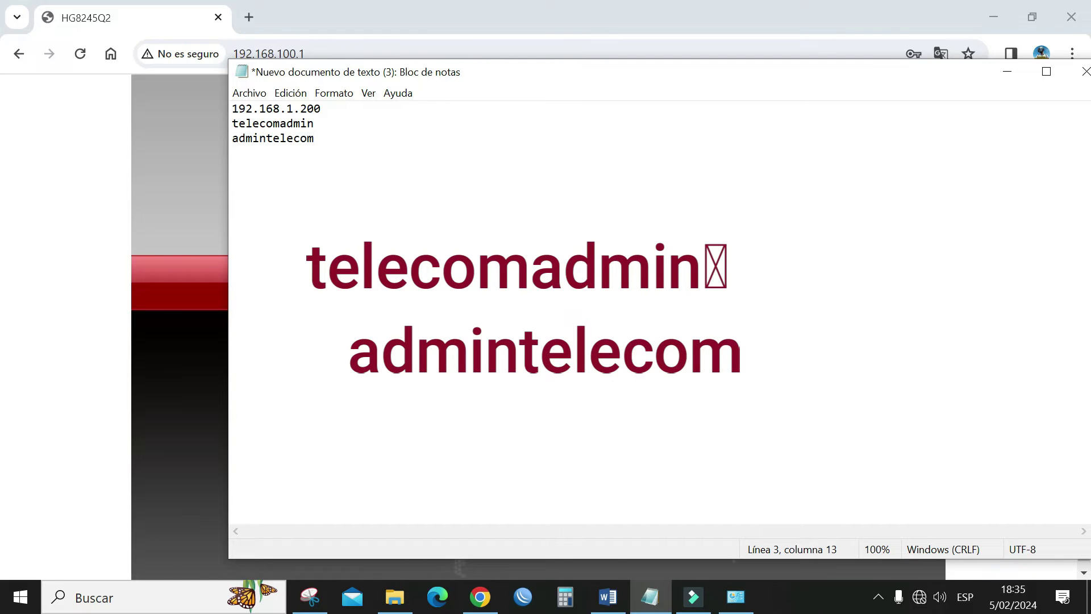
Step: Copy the administrator account name from Notepad into the login page's Account field
left_click(315, 123)
left_click_drag(316, 123, 233, 123)
right_click(254, 115)
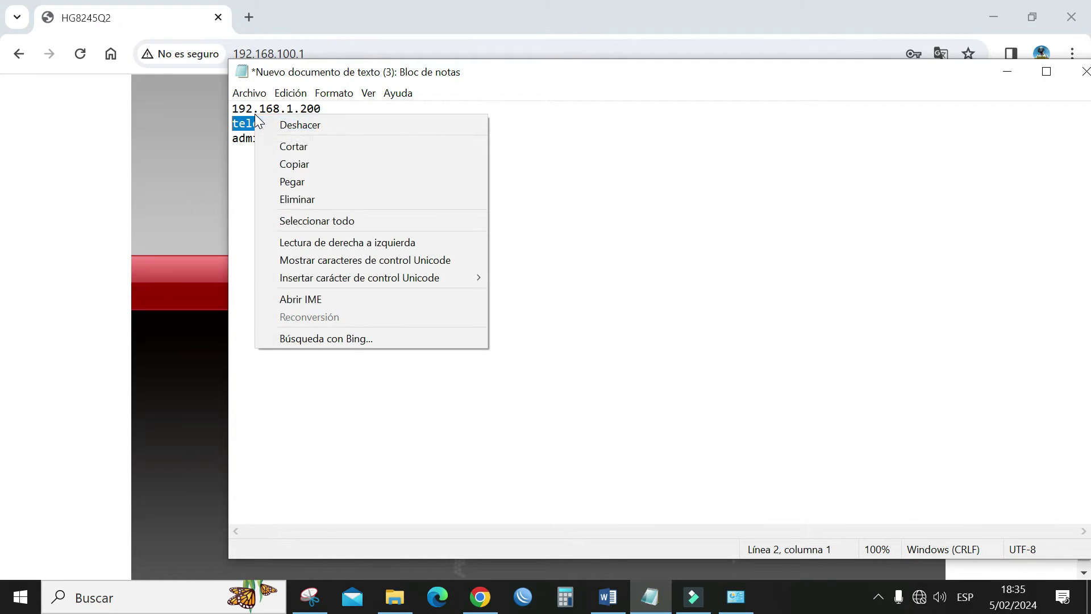
left_click(309, 164)
left_click(151, 137)
left_click(533, 267)
key("ctrl+v")
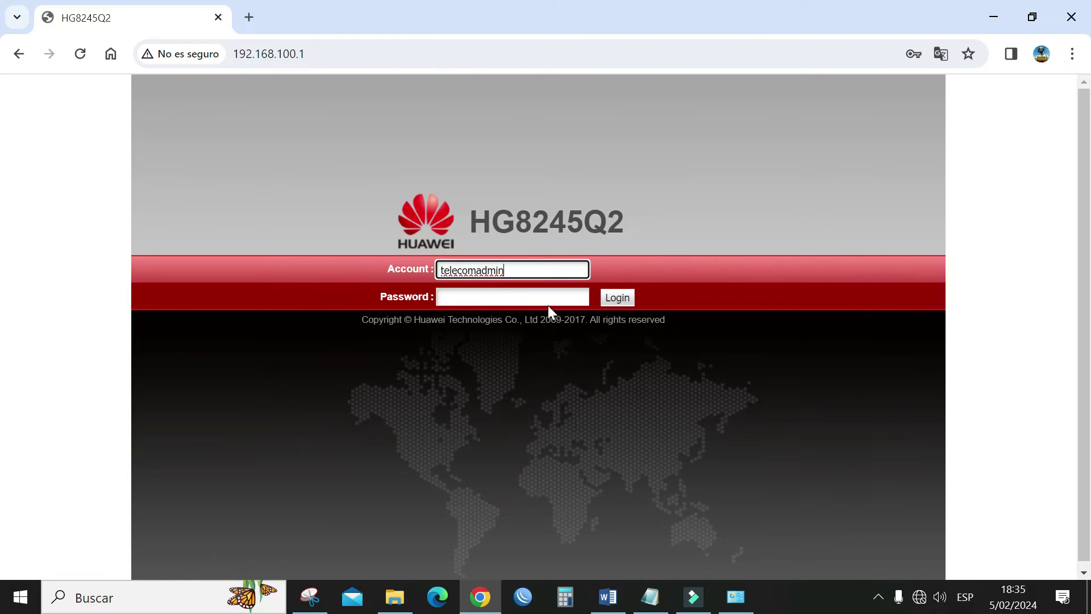
Step: Copy the administrator password from Notepad into the Password field and log in
left_click(544, 295)
left_click(659, 593)
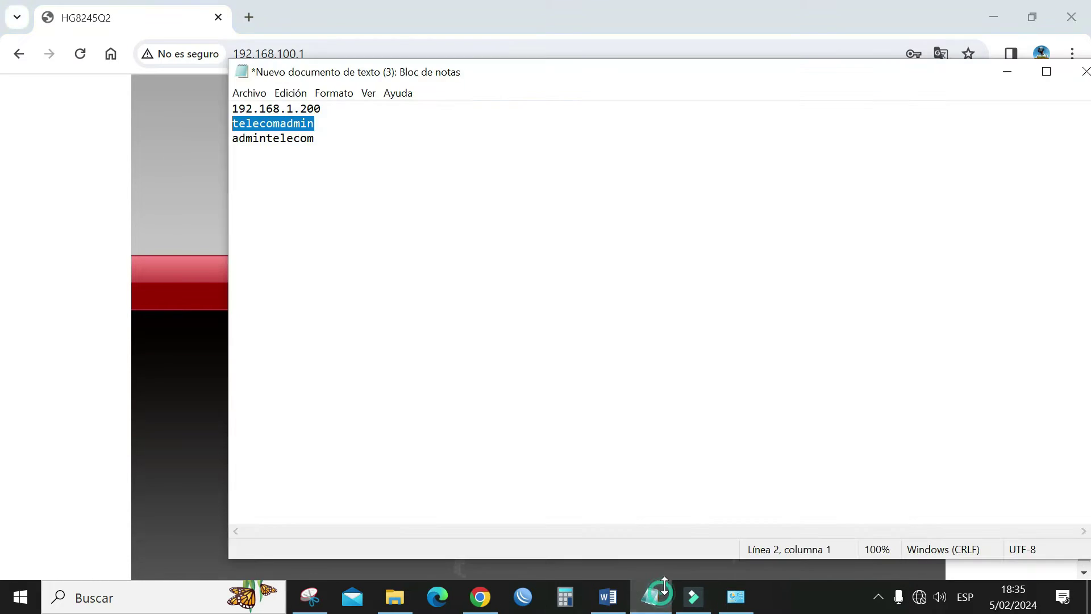
left_click_drag(314, 138, 232, 138)
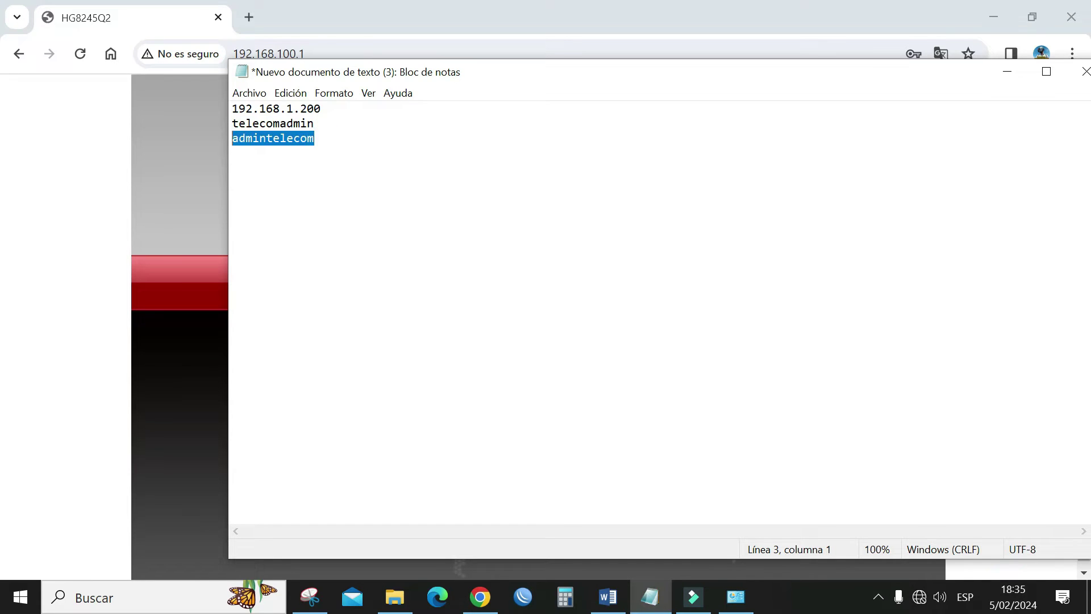
right_click(246, 138)
left_click(305, 192)
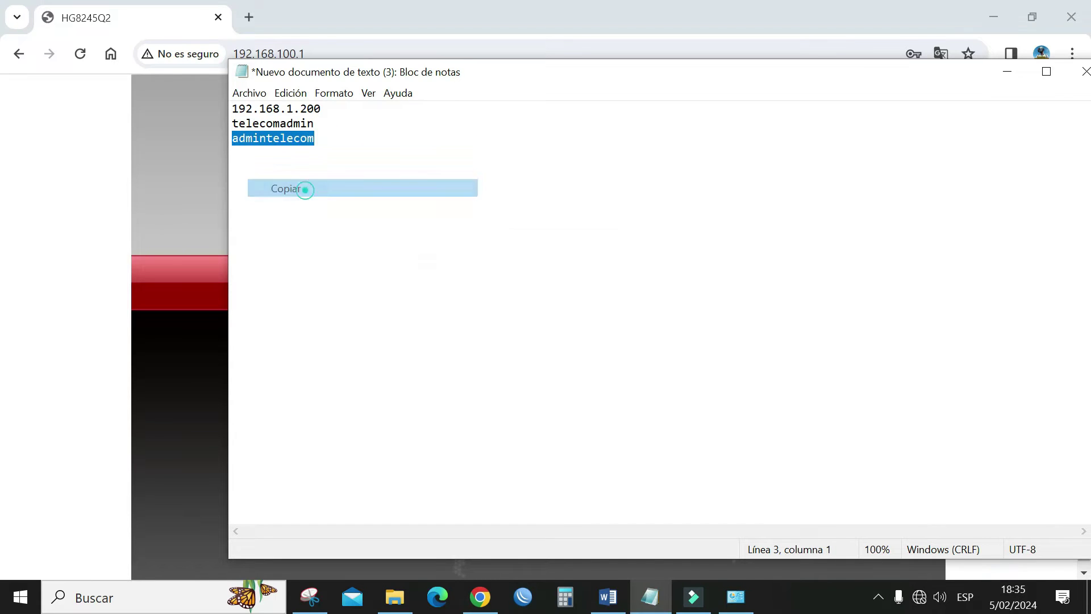
key("alt+Tab")
left_click(585, 294)
key("ctrl+v")
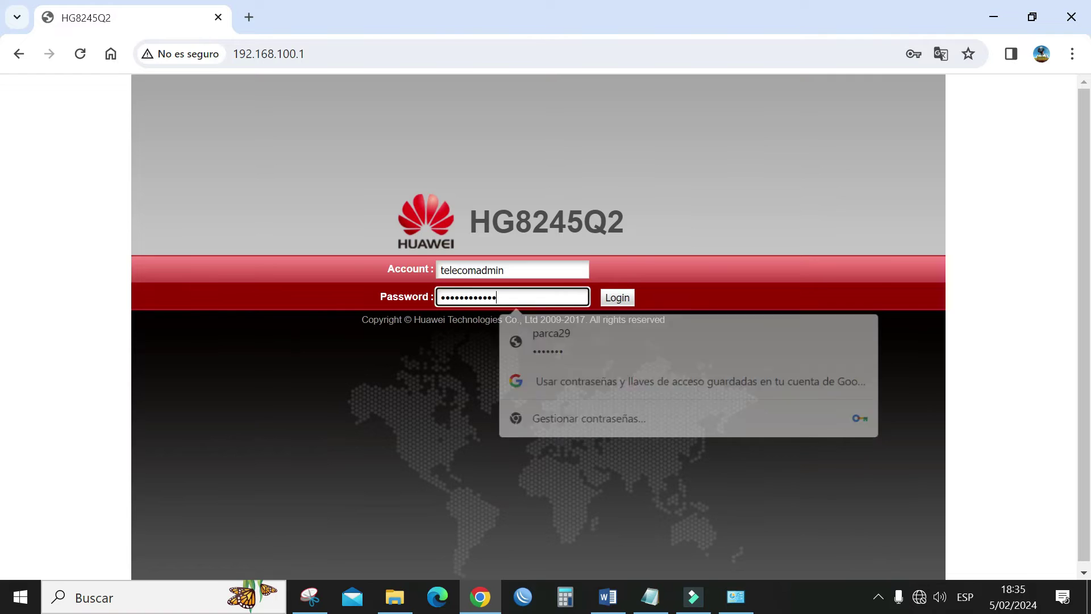
left_click(618, 296)
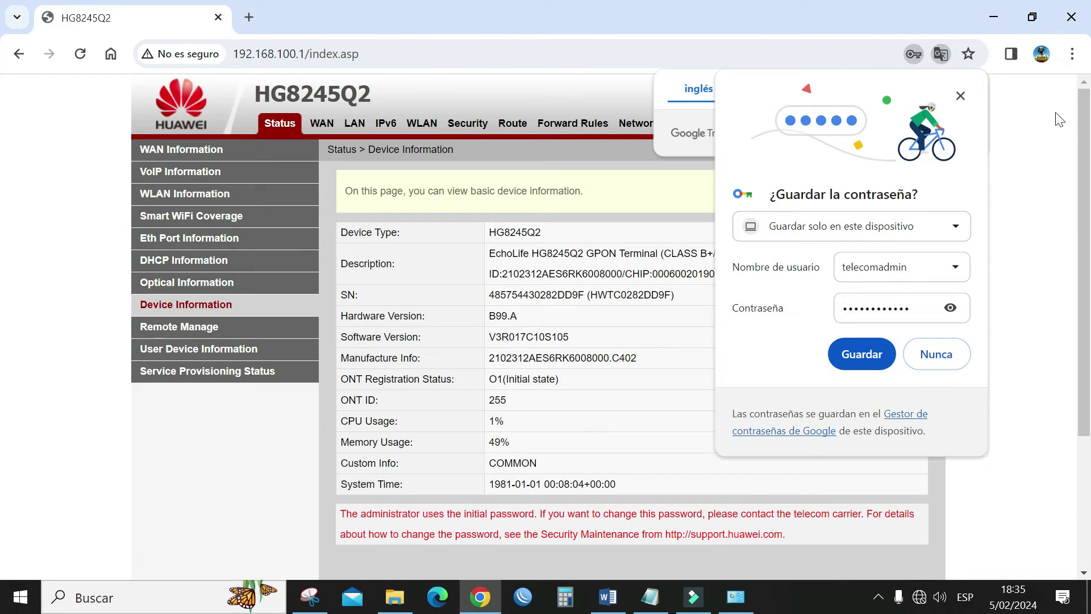
Step: Dismiss the browser prompts, preview a new WAN connection form, cancel it, and go to LAN
left_click(961, 91)
left_click(961, 90)
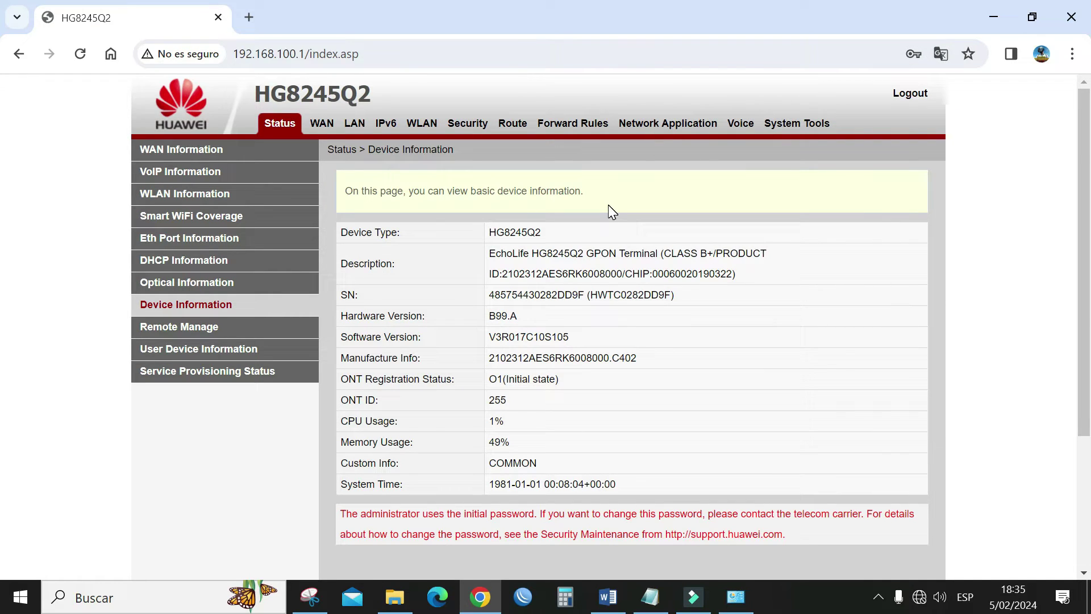
left_click(334, 126)
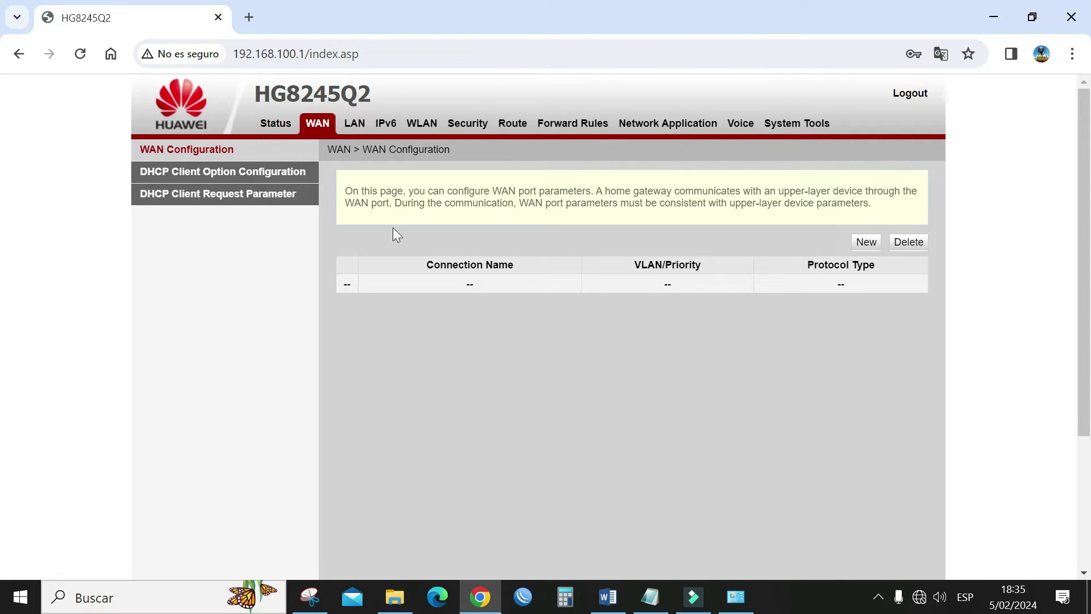
left_click(876, 243)
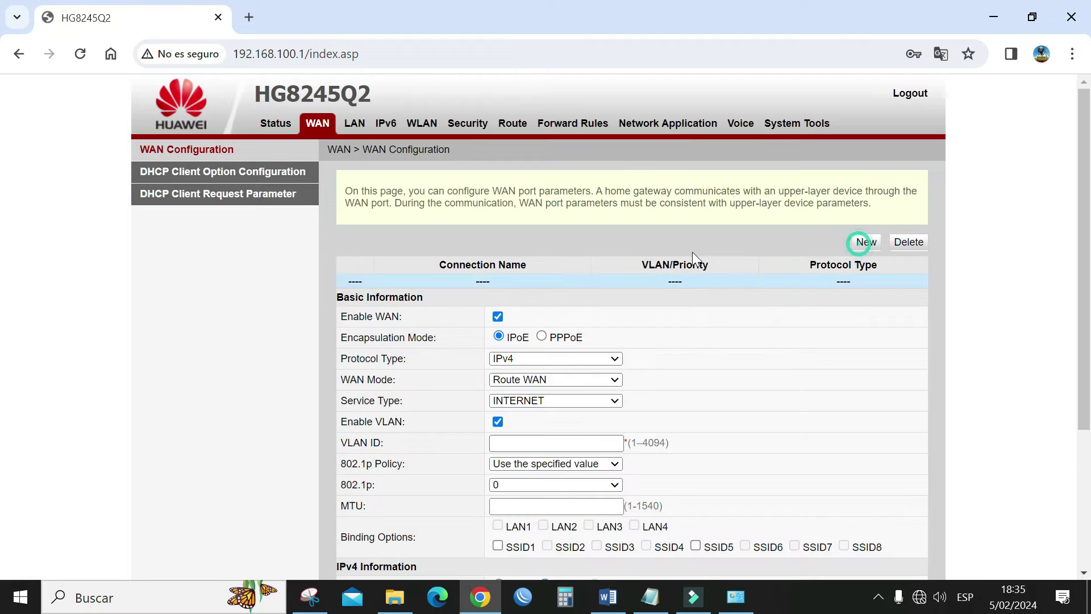
scroll(799, 333, "down", 4)
scroll(807, 534, "up", 4)
scroll(747, 501, "down", 4)
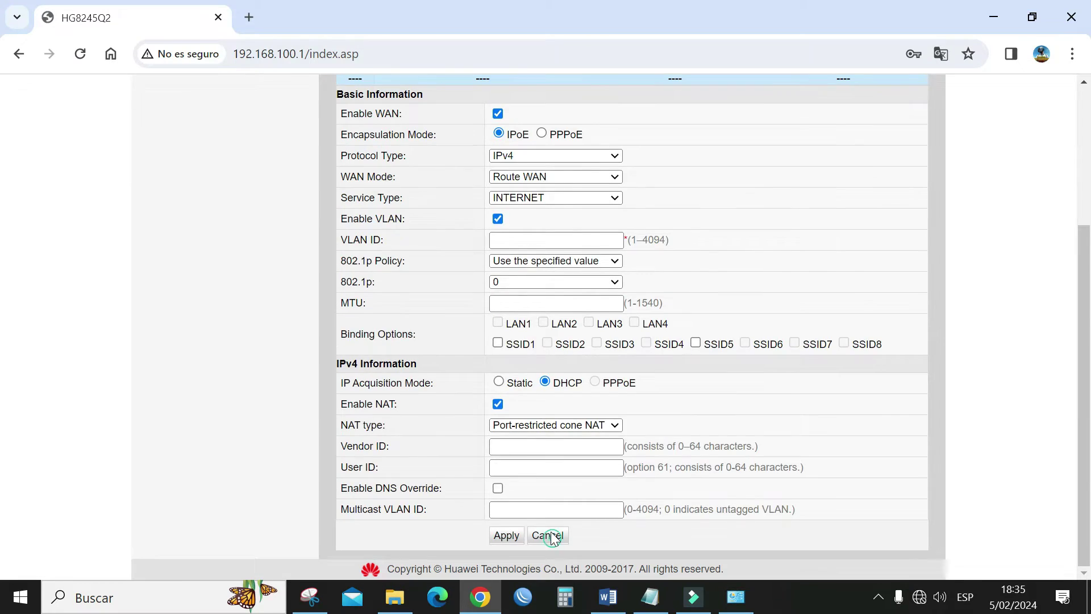
left_click(548, 536)
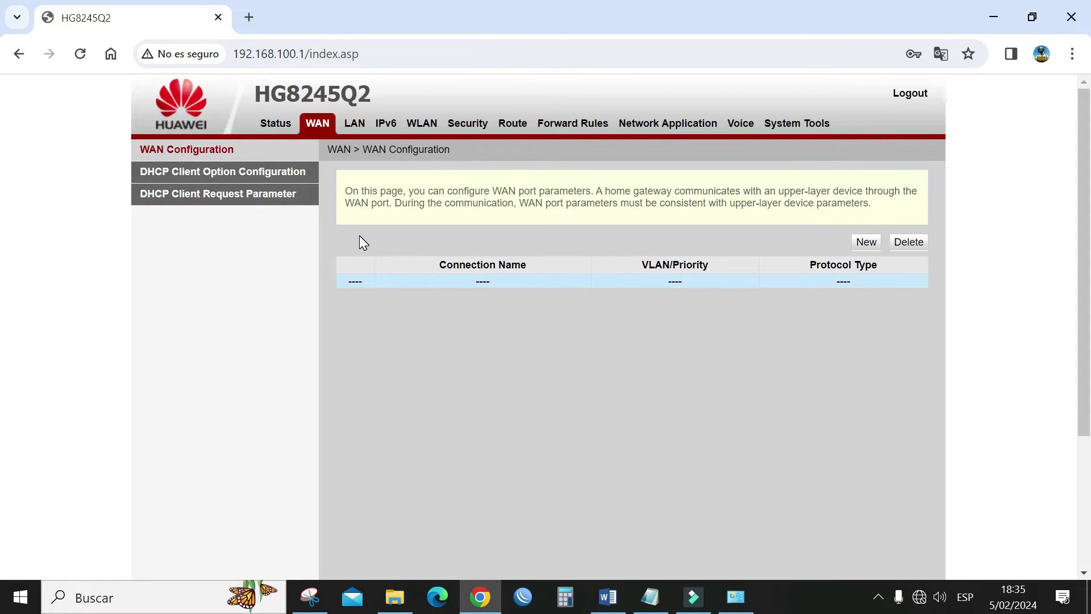
left_click(351, 124)
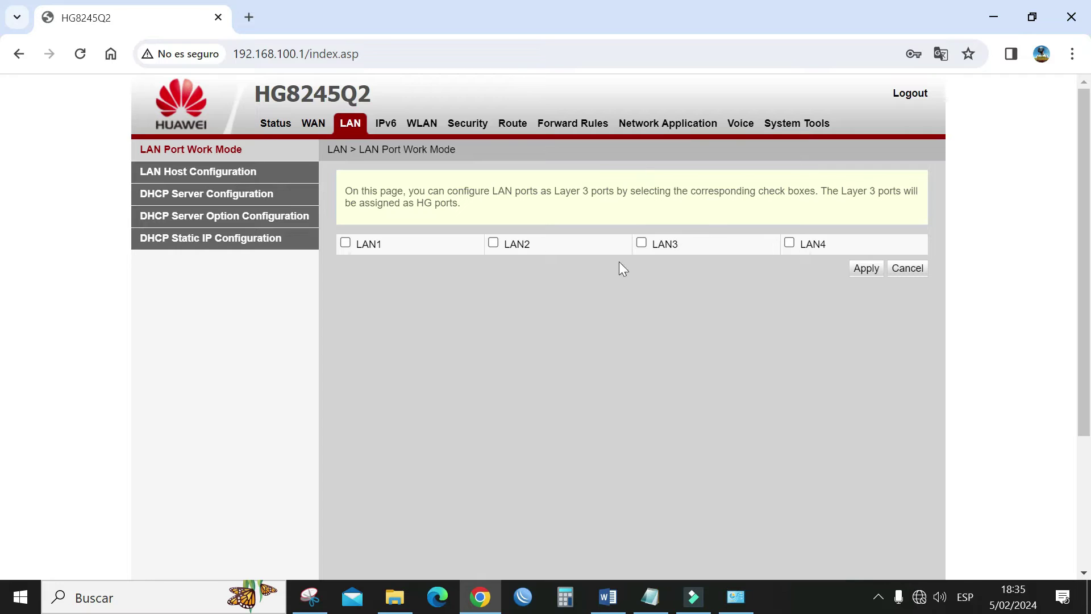
Step: Set LAN1–LAN4 as Layer 3 ports, apply the port work mode, then open LAN Host Configuration
left_click(345, 242)
left_click(873, 267)
left_click(858, 268)
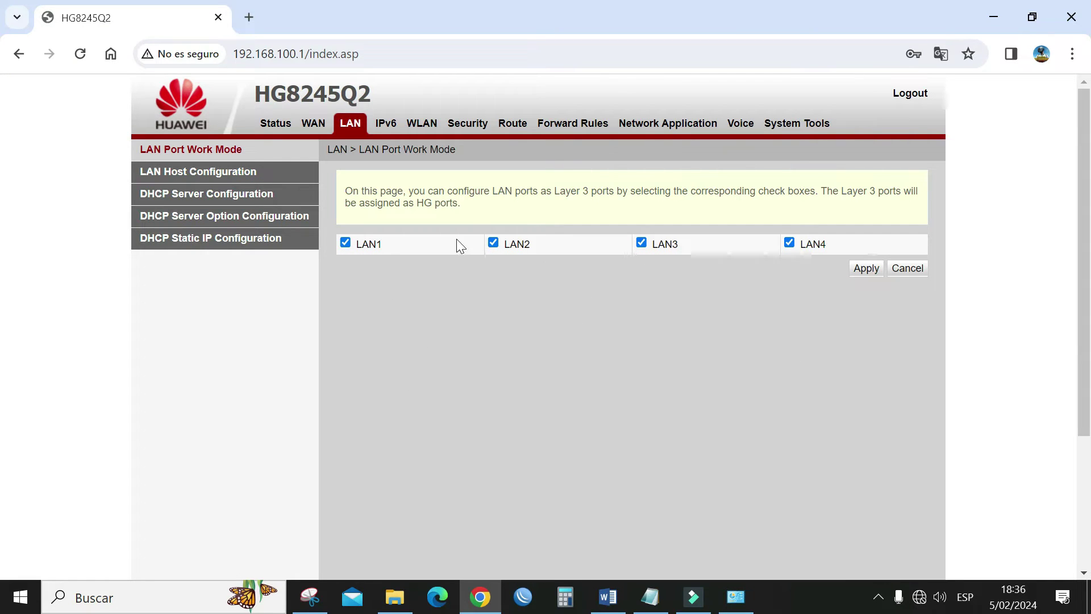
left_click(234, 172)
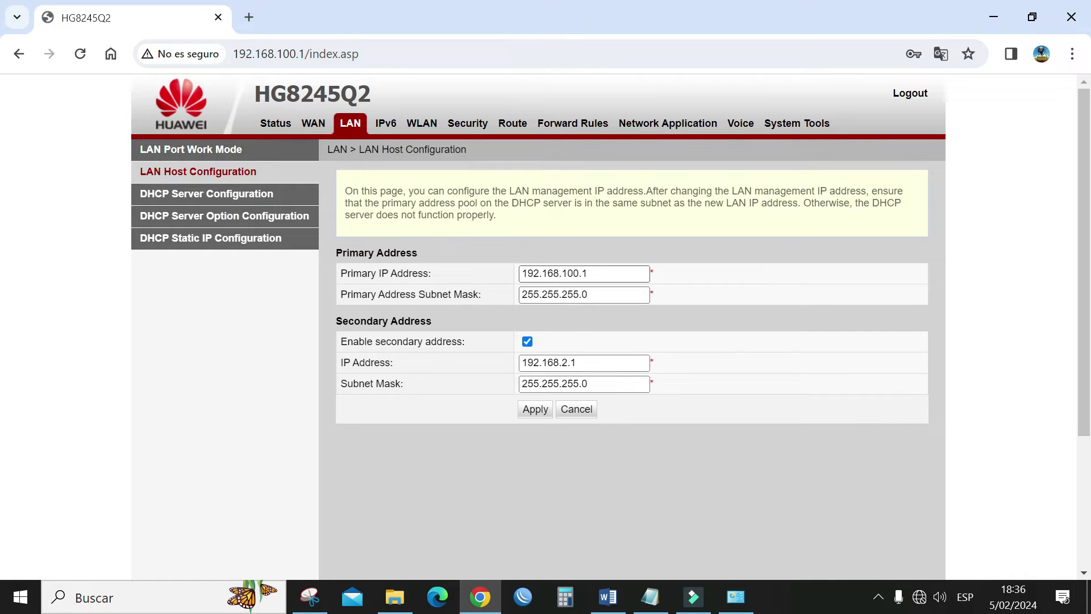
Step: Change the primary LAN IP address to 192.168.1.1, apply it and confirm the change
left_click(579, 273)
key("BackSpace")
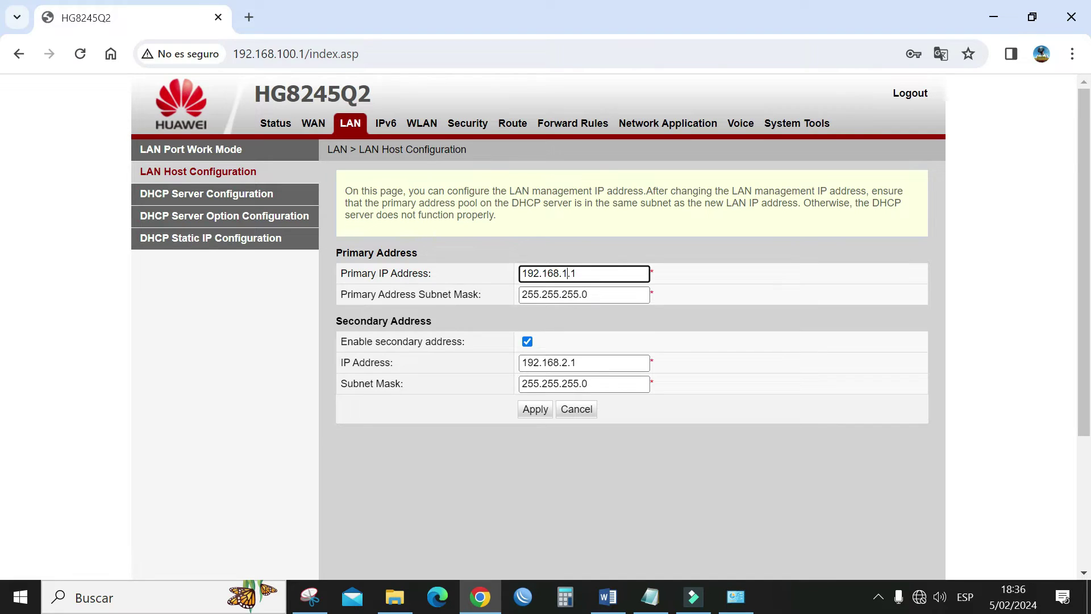
left_click(534, 409)
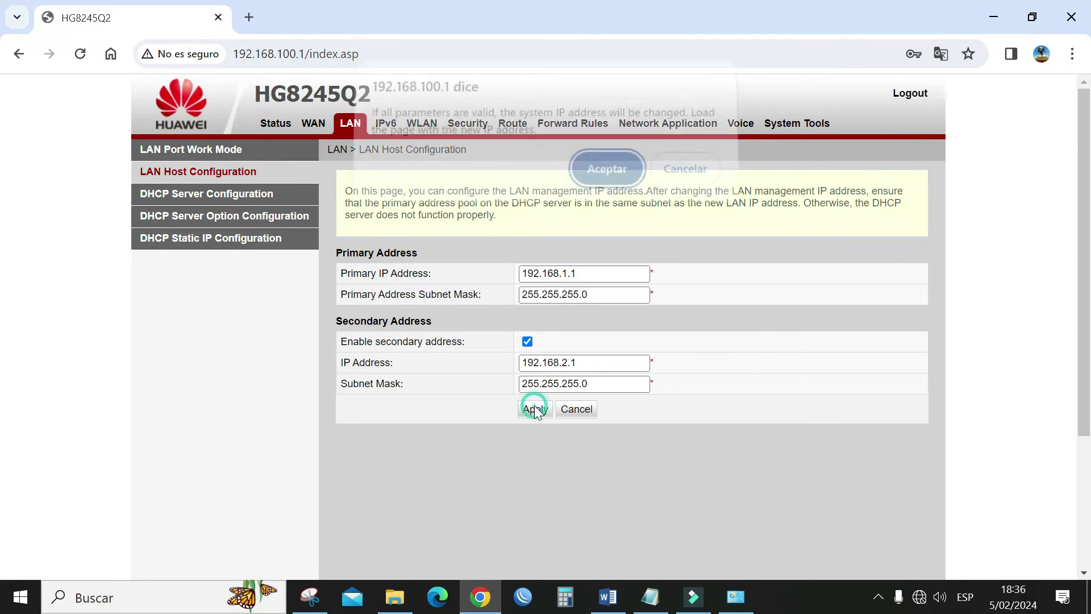
left_click(621, 166)
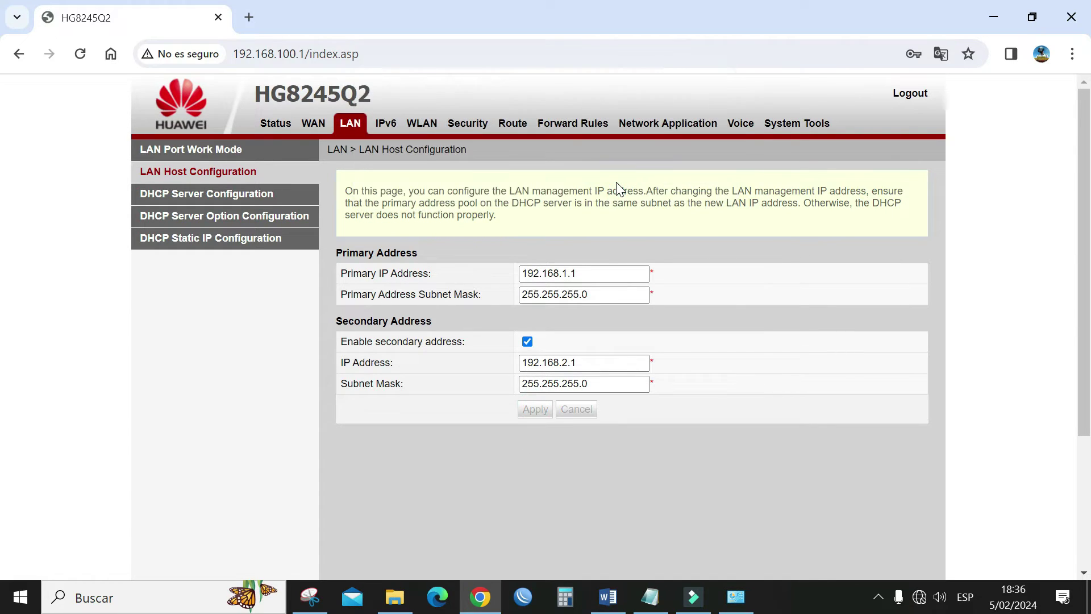
scroll(759, 418, "down", 5)
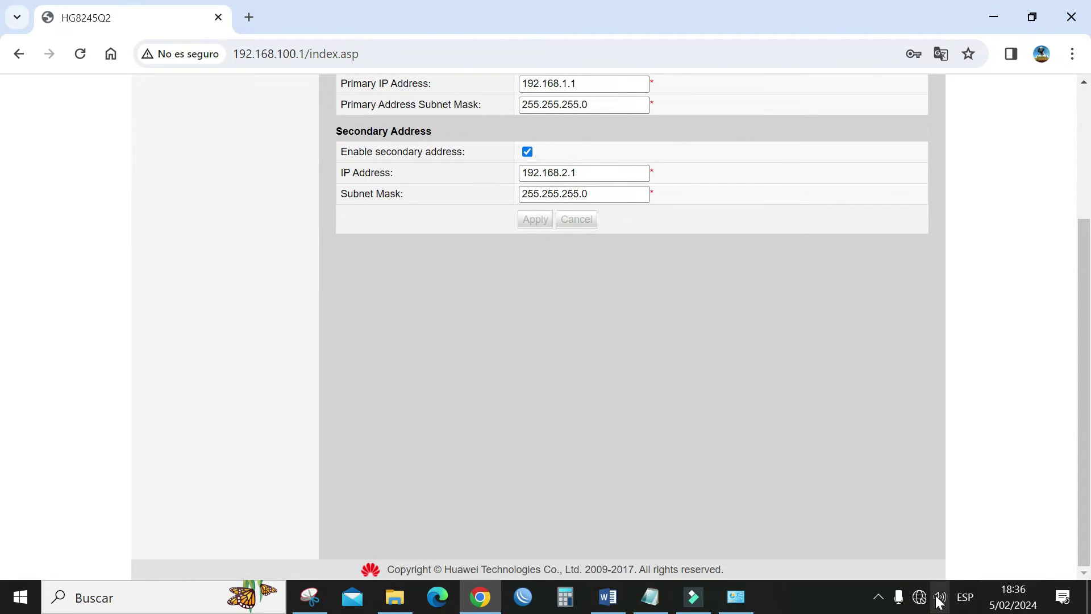
Step: Open the network adapter list from the tray network icon's settings
mouse_move(920, 600)
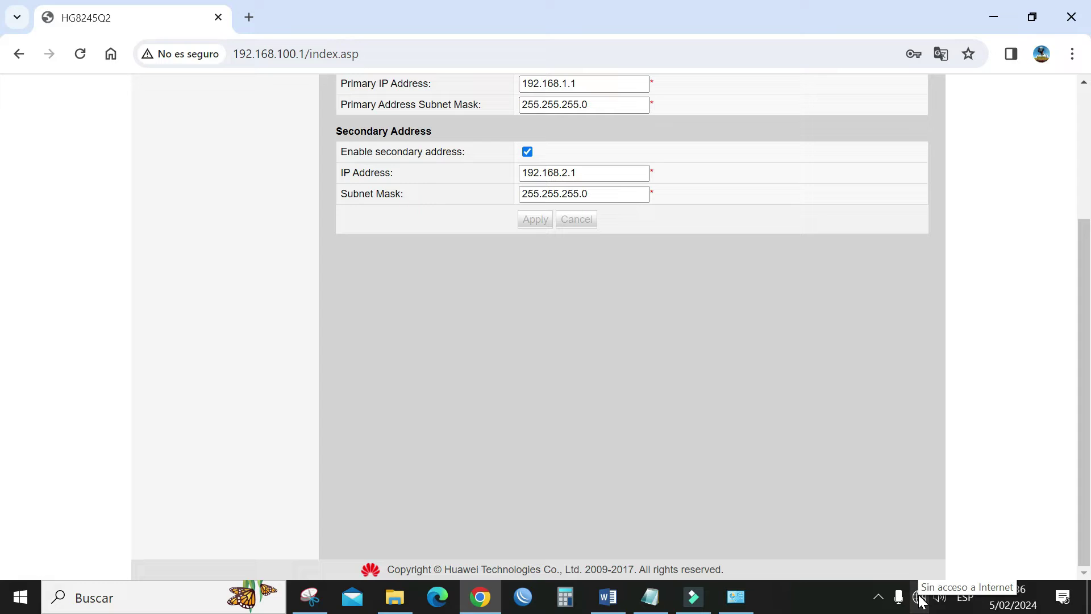
right_click(920, 599)
left_click(942, 580)
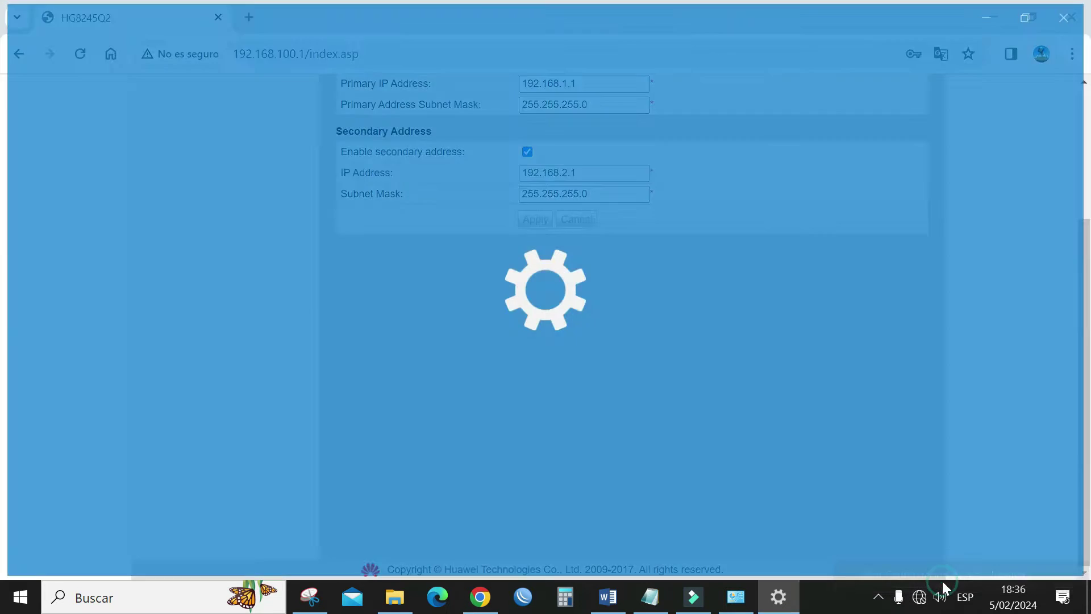
scroll(604, 236, "down", 4)
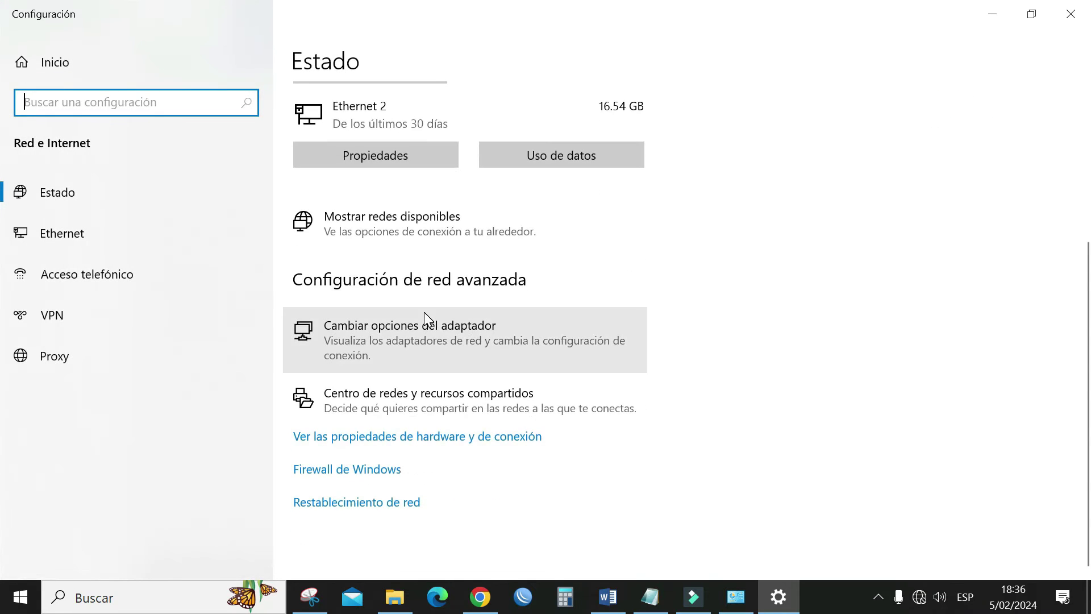
left_click(416, 318)
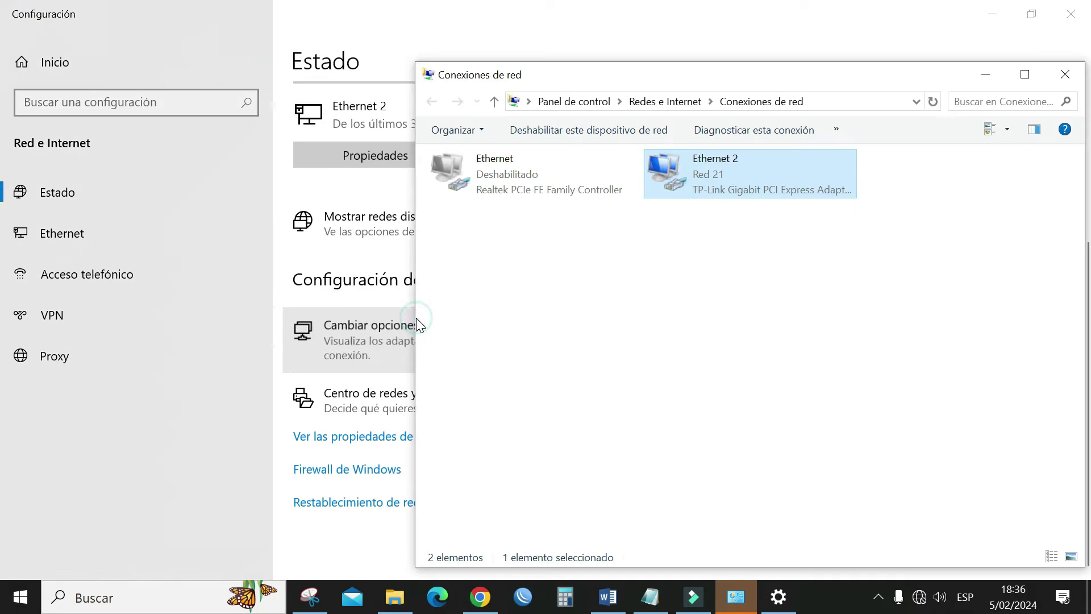
Step: Set Ethernet 2's IPv4 to obtain IP and DNS server addresses automatically and save
double_click(762, 164)
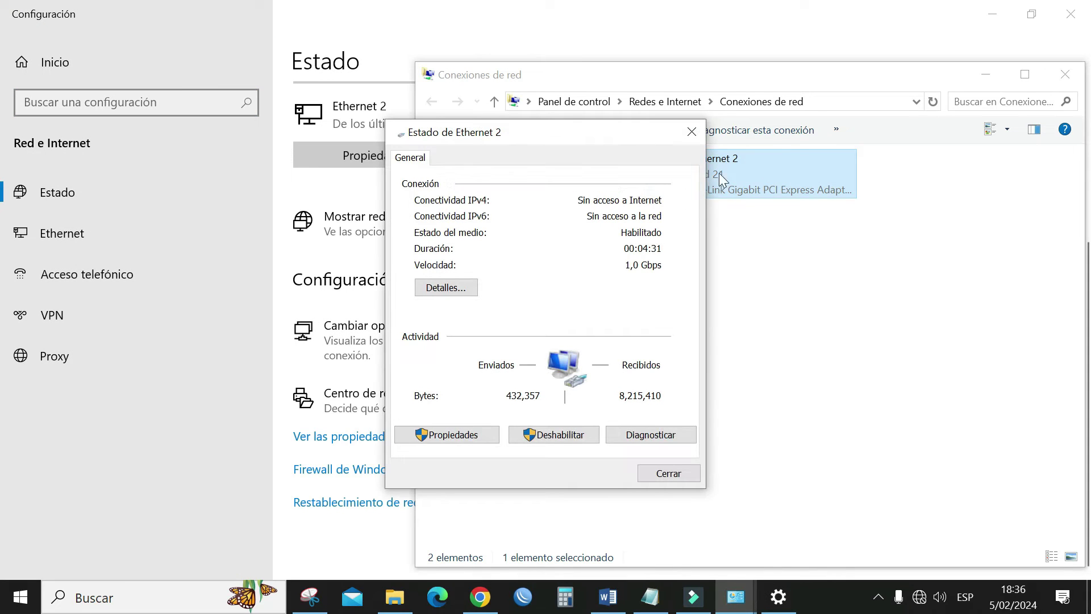
left_click(484, 436)
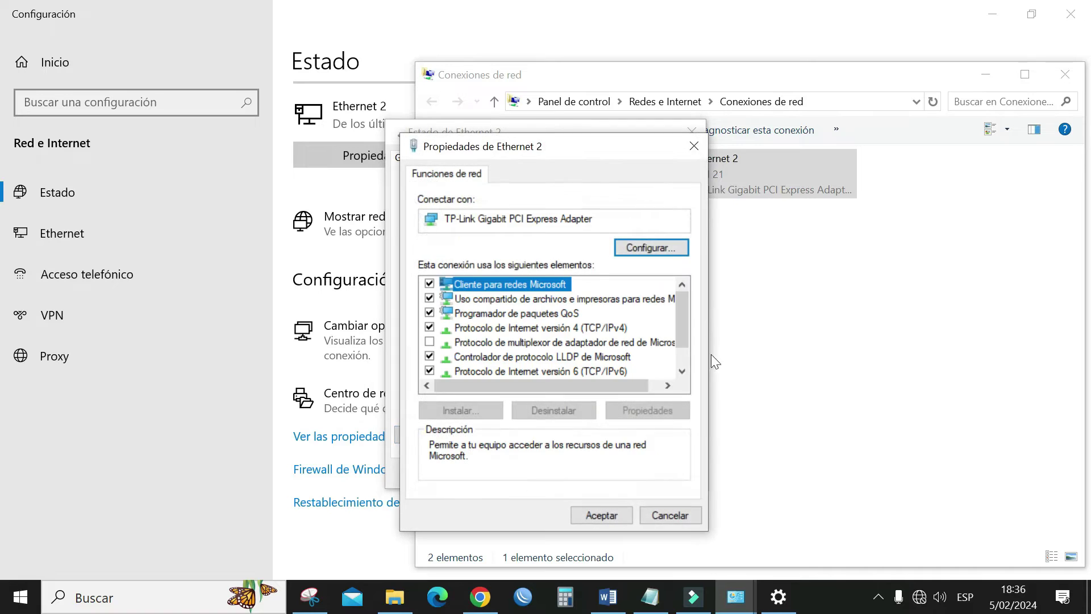
double_click(605, 323)
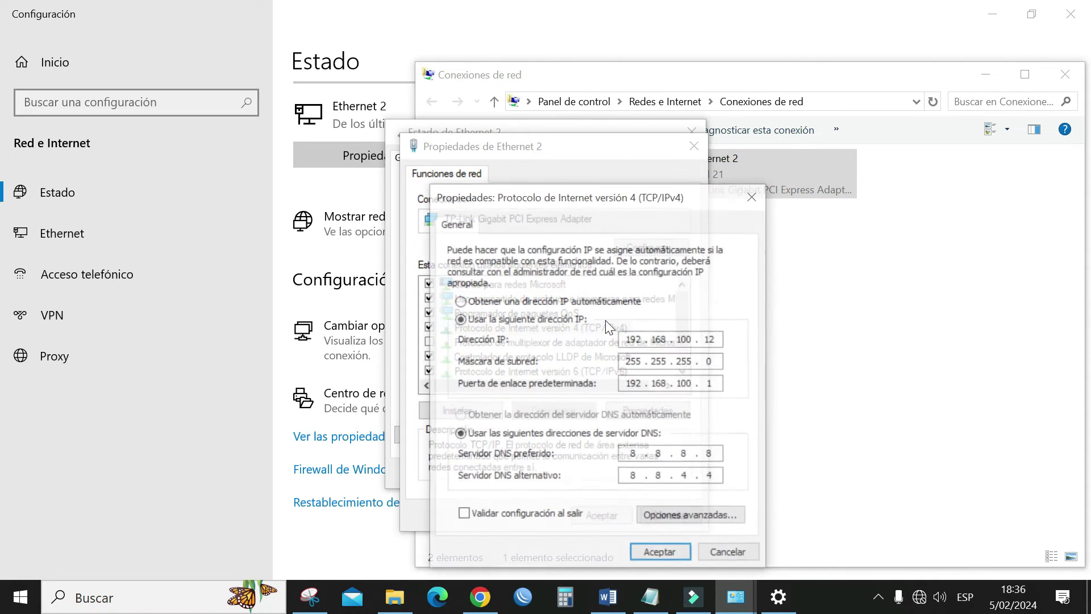
left_click(523, 307)
left_click(501, 418)
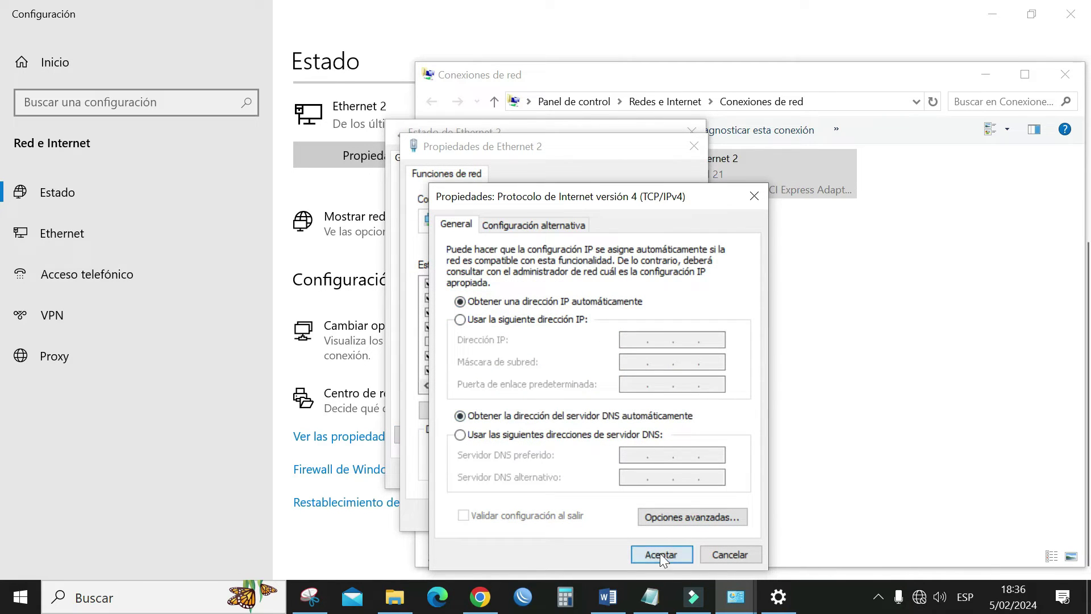
left_click(662, 555)
left_click(617, 514)
left_click(679, 469)
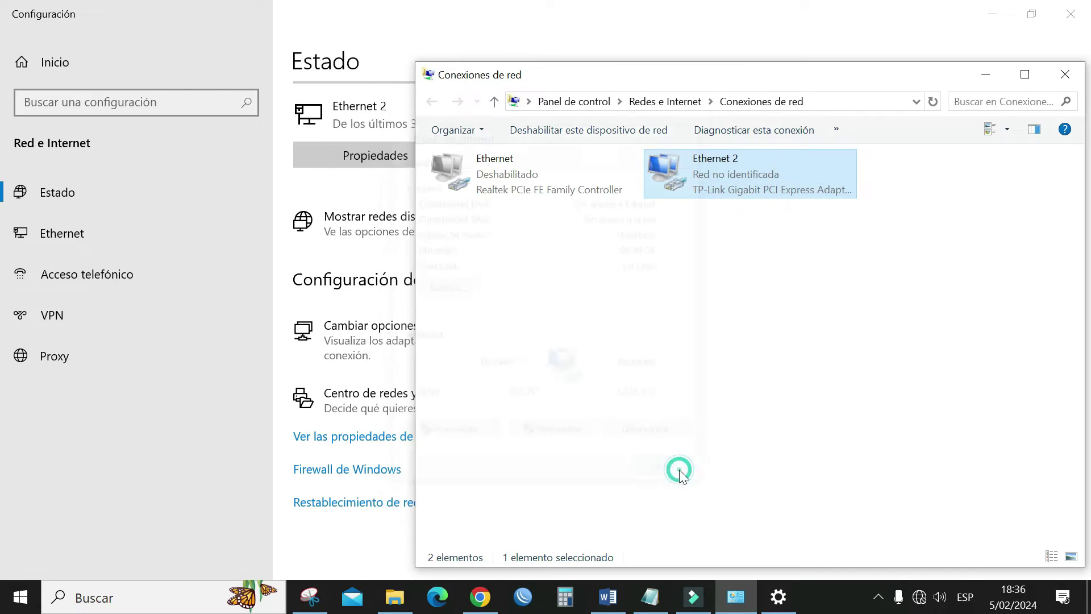
Step: Disable the Ethernet 2 adapter and then re-enable it
right_click(738, 176)
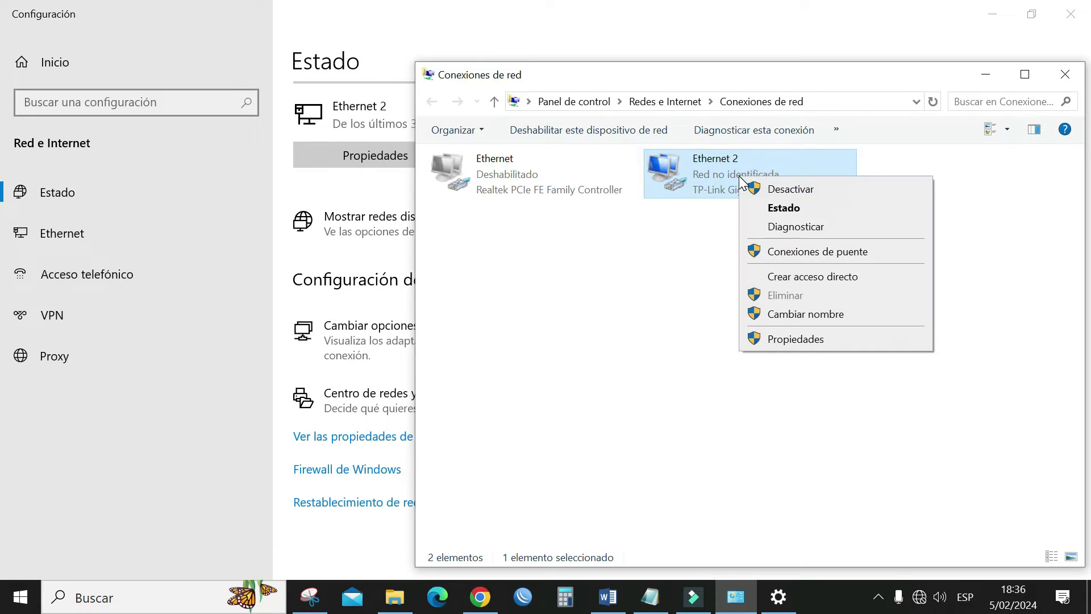
left_click(778, 190)
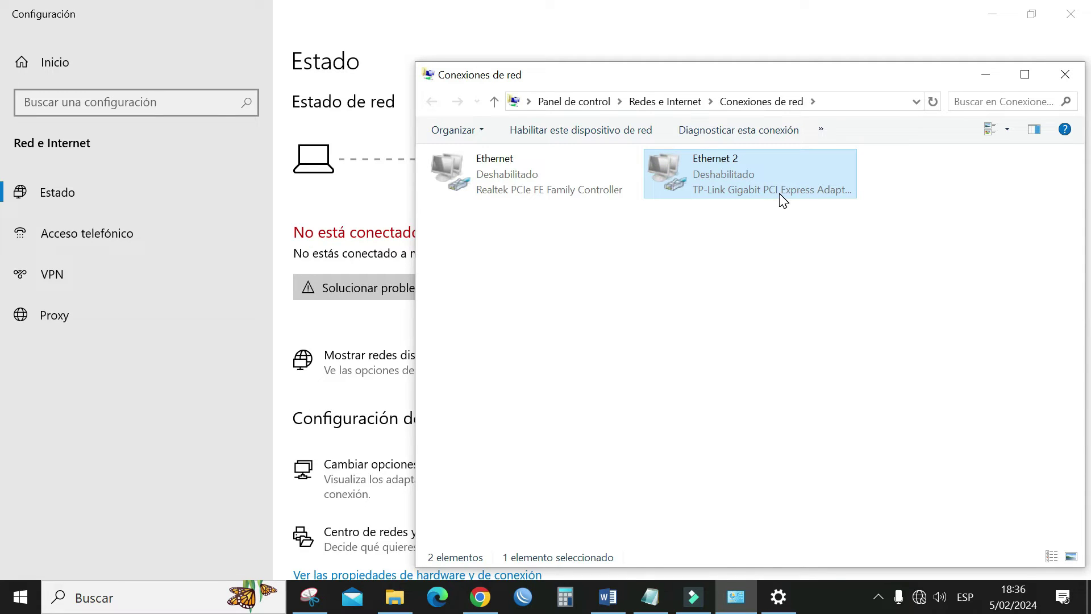
right_click(779, 195)
left_click(823, 207)
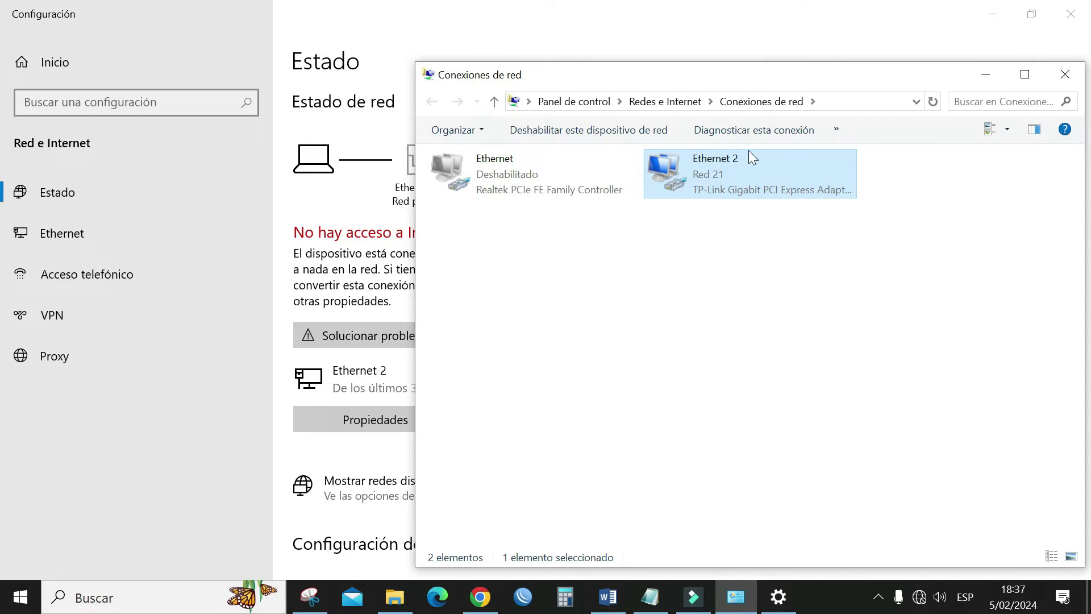
Step: View Ethernet 2's connection details, showing address 169.254.123.199, then close the status window
double_click(742, 189)
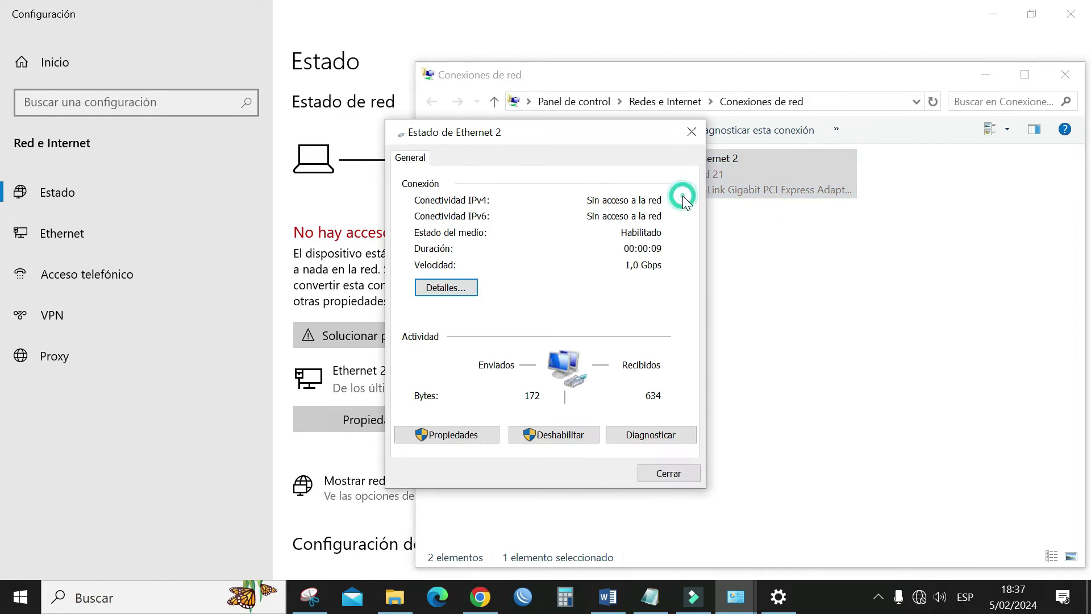
left_click(441, 286)
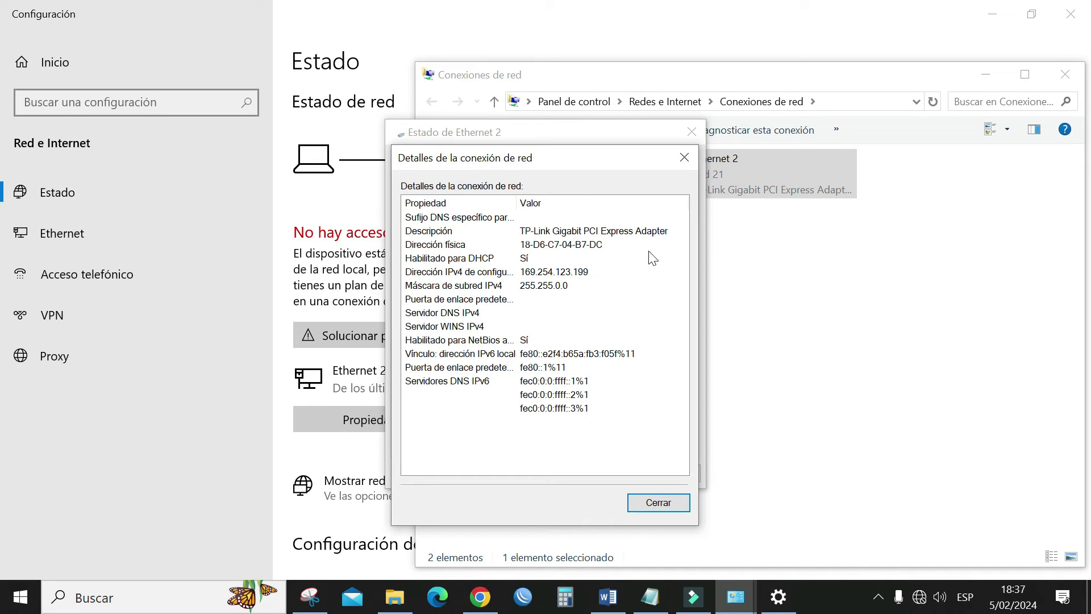
left_click(685, 157)
left_click(689, 110)
right_click(724, 175)
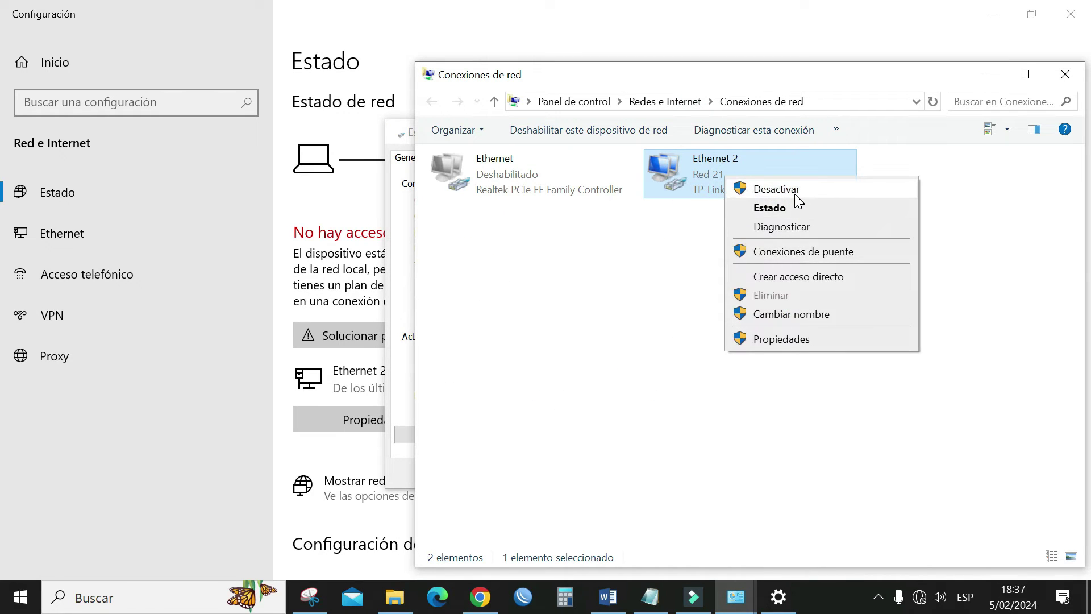
left_click(786, 208)
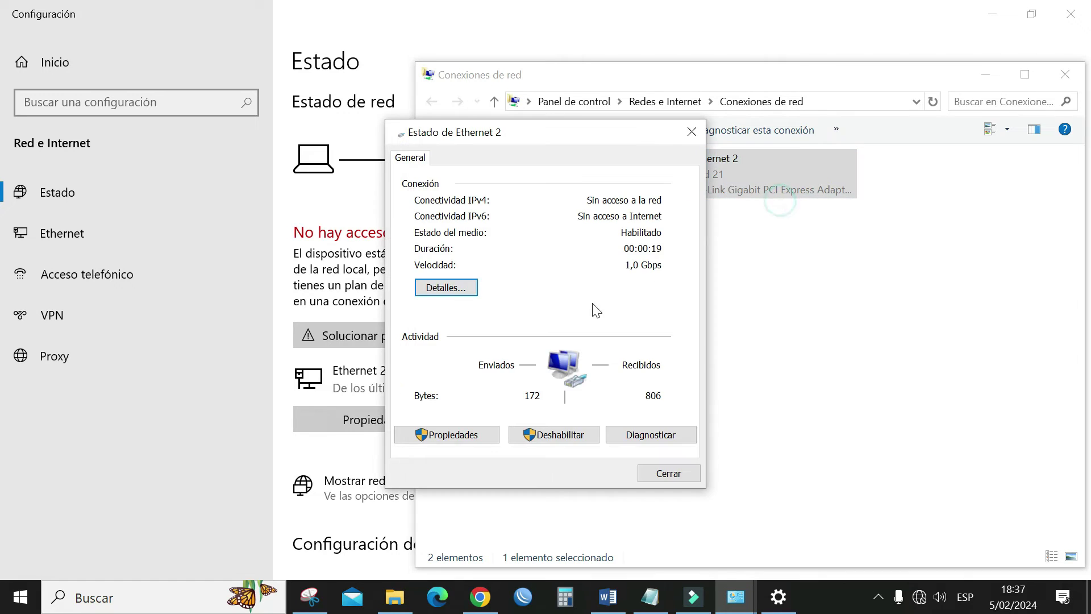
left_click(448, 289)
left_click(684, 157)
left_click(691, 131)
Step: Disable and re-enable the Ethernet 2 adapter once more
right_click(729, 186)
left_click(819, 200)
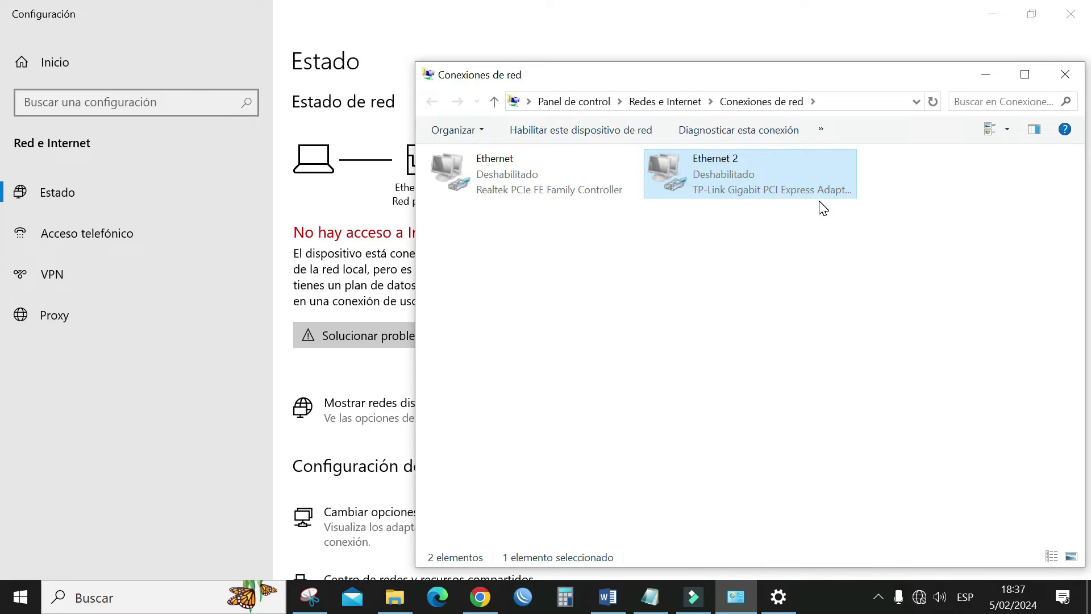
right_click(793, 177)
left_click(858, 194)
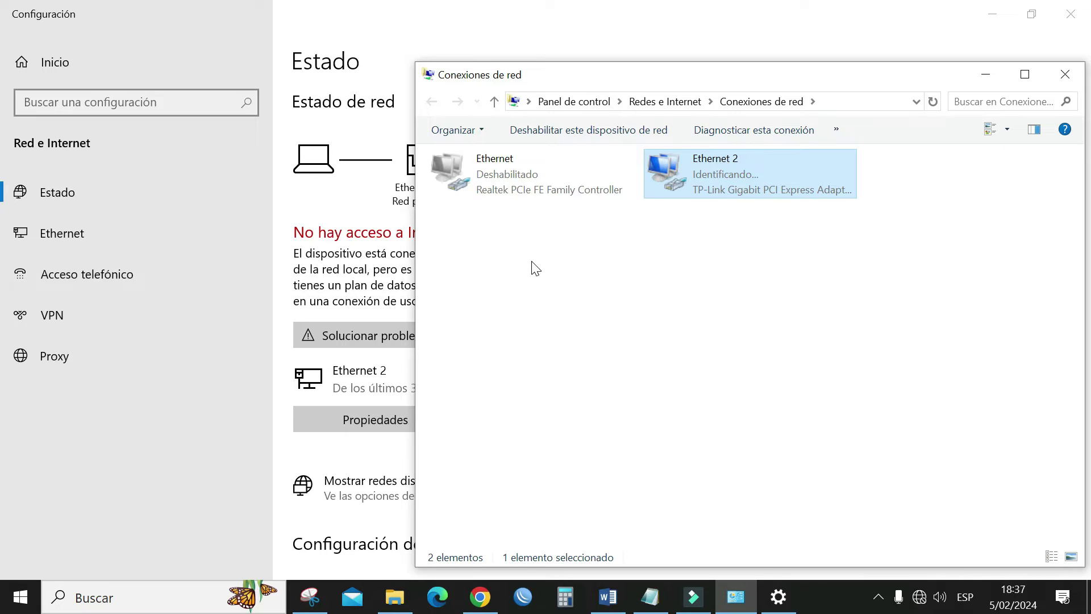
Step: Close network settings and load 192.168.1.1 in Chrome, which returns ERR_ADDRESS_UNREACHABLE
left_click(369, 7)
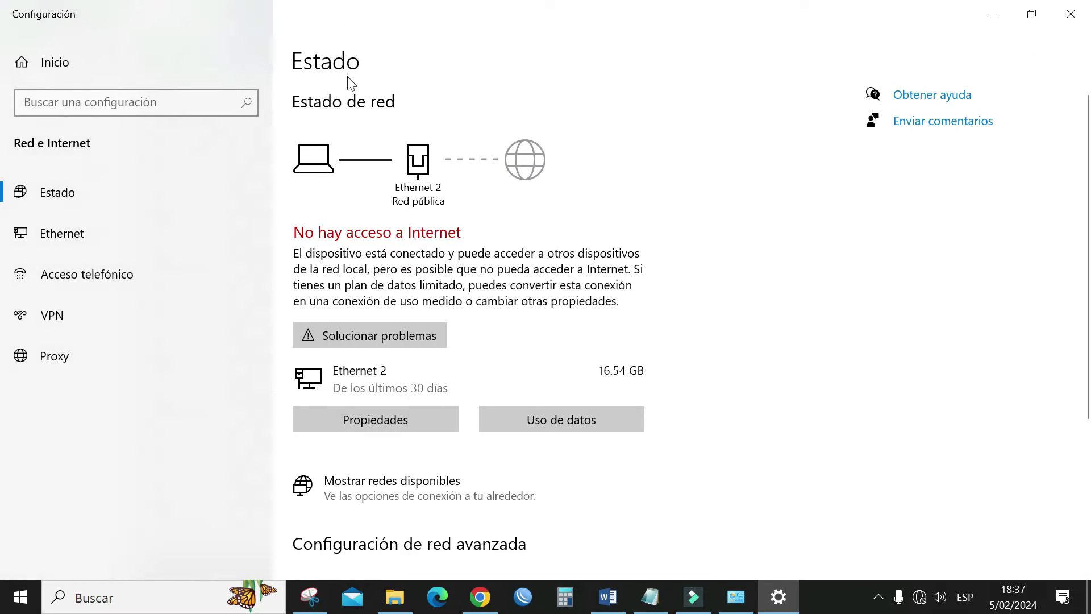
left_click(1070, 14)
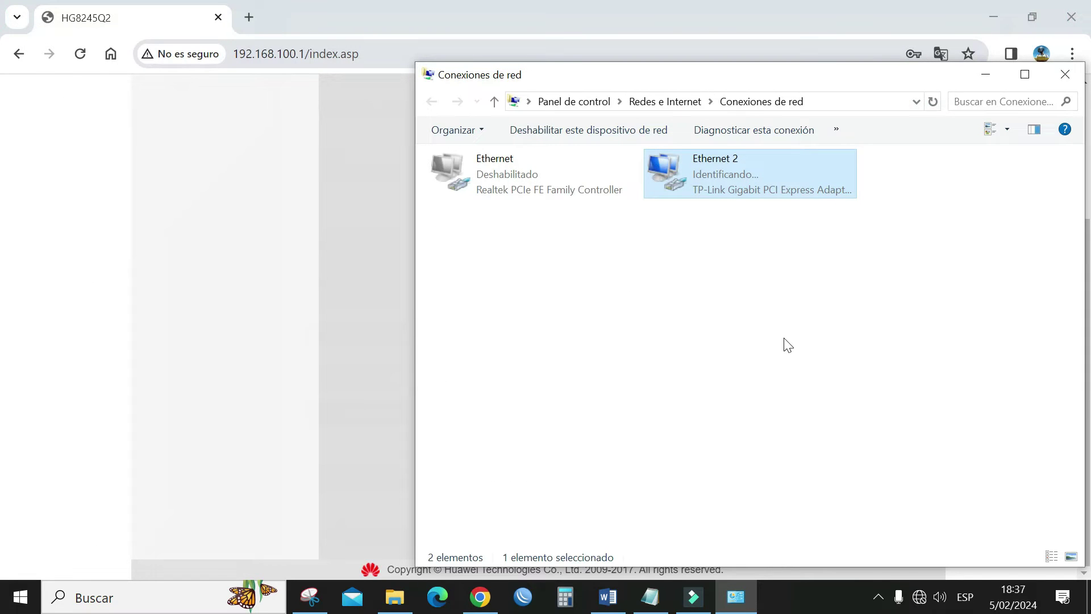
left_click(325, 54)
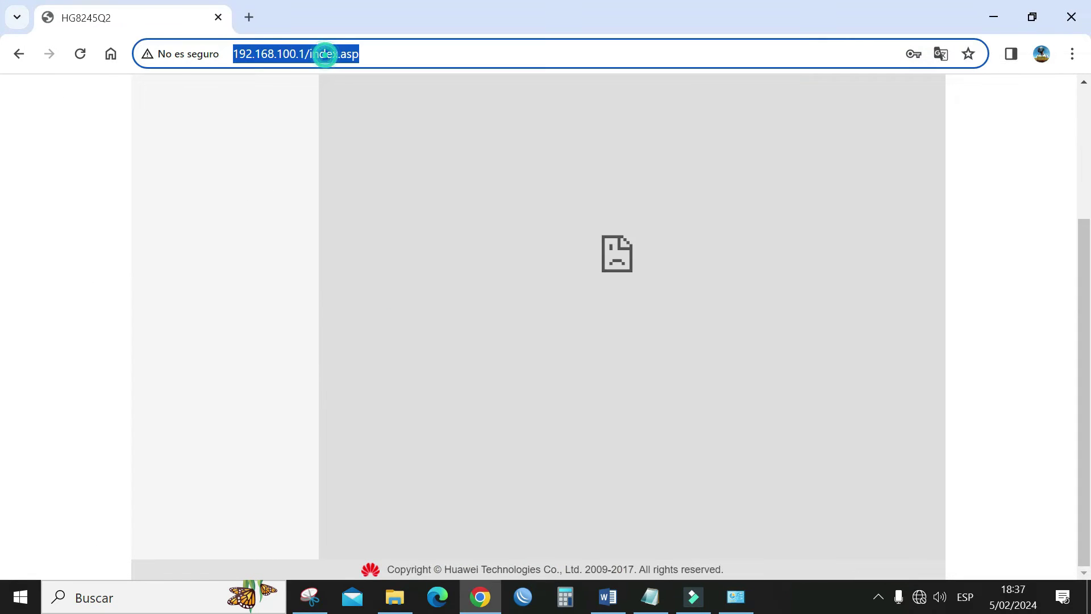
type("192.168.1")
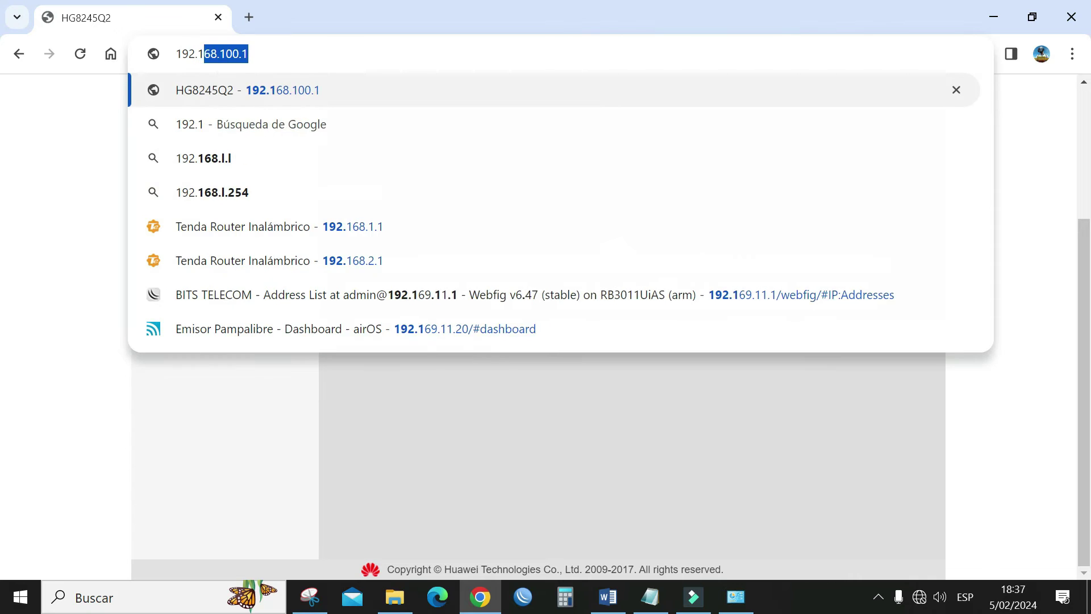
type(".1")
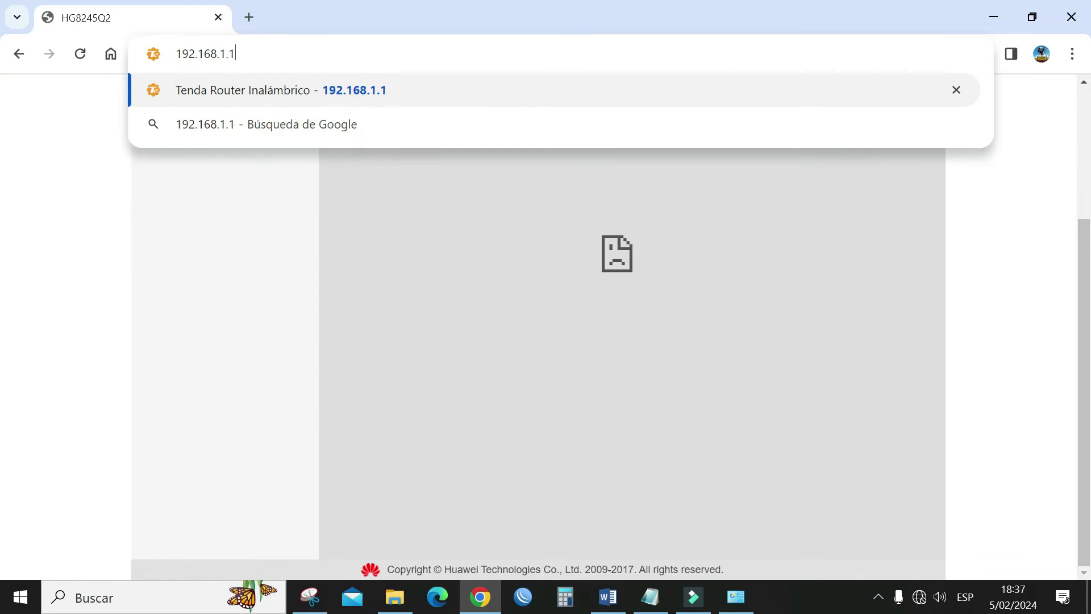
key("Return")
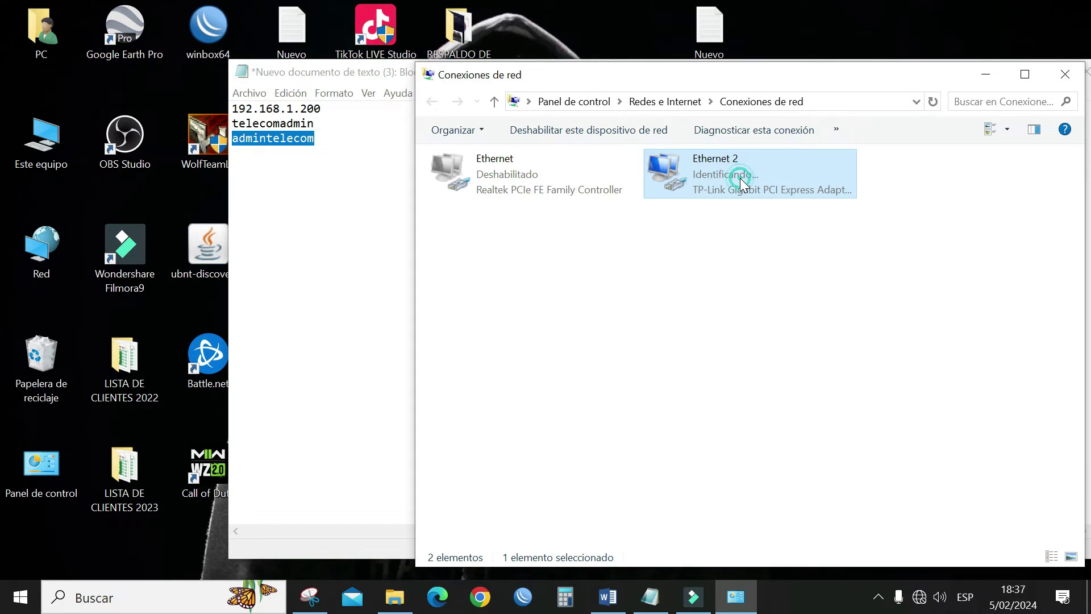
Step: Give Ethernet 2 static IP 192.168.1.10, mask 255.255.255.0, gateway 192.168.1.1, DNS 8.8.8.8 and 8.8.4.4
double_click(740, 178)
left_click(445, 435)
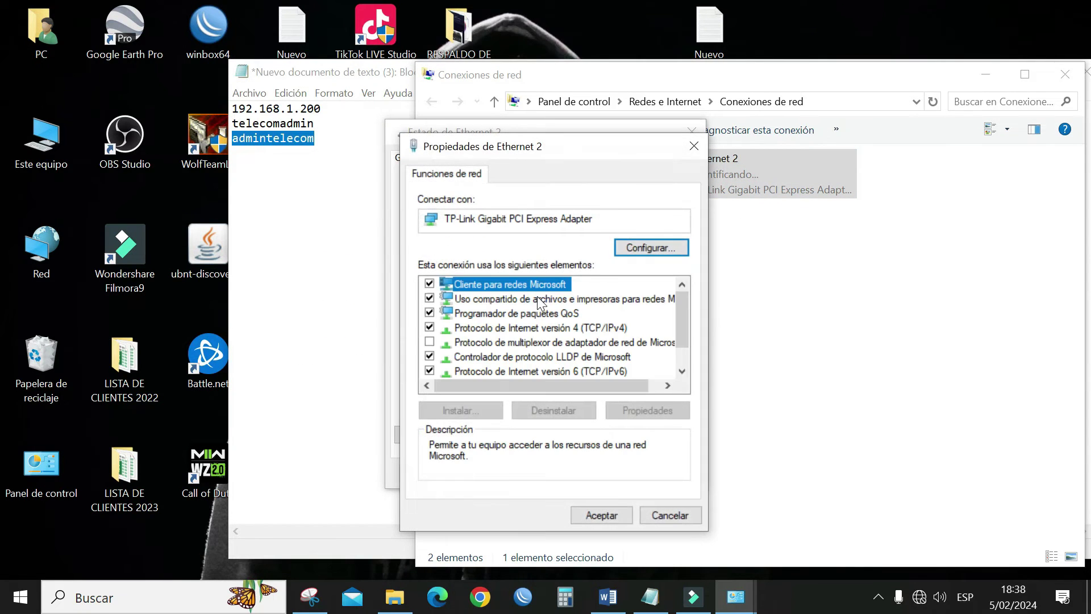
double_click(554, 330)
left_click(550, 320)
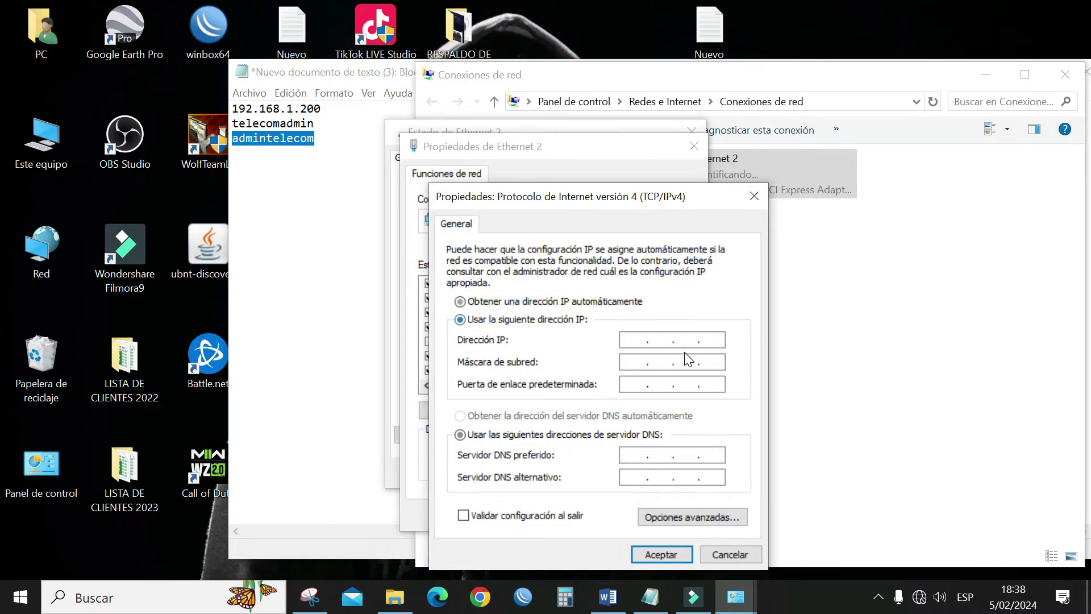
type("192 . 168 . 11")
key("Tab")
key("Tab")
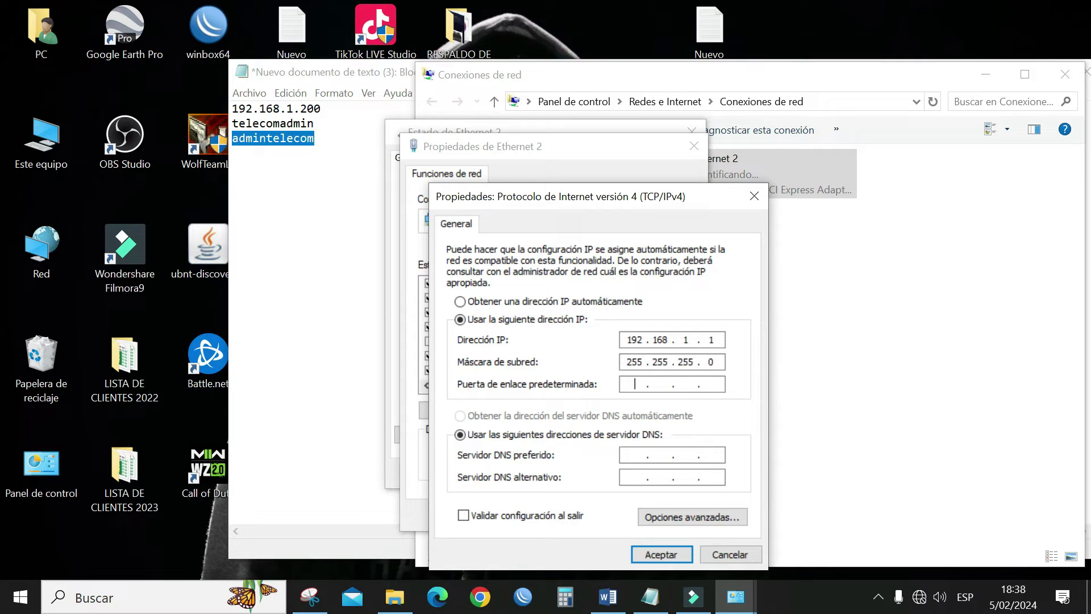
type("1921680")
left_click(634, 455)
type("8.8.8.8")
type("8.8.4.4")
left_click(648, 553)
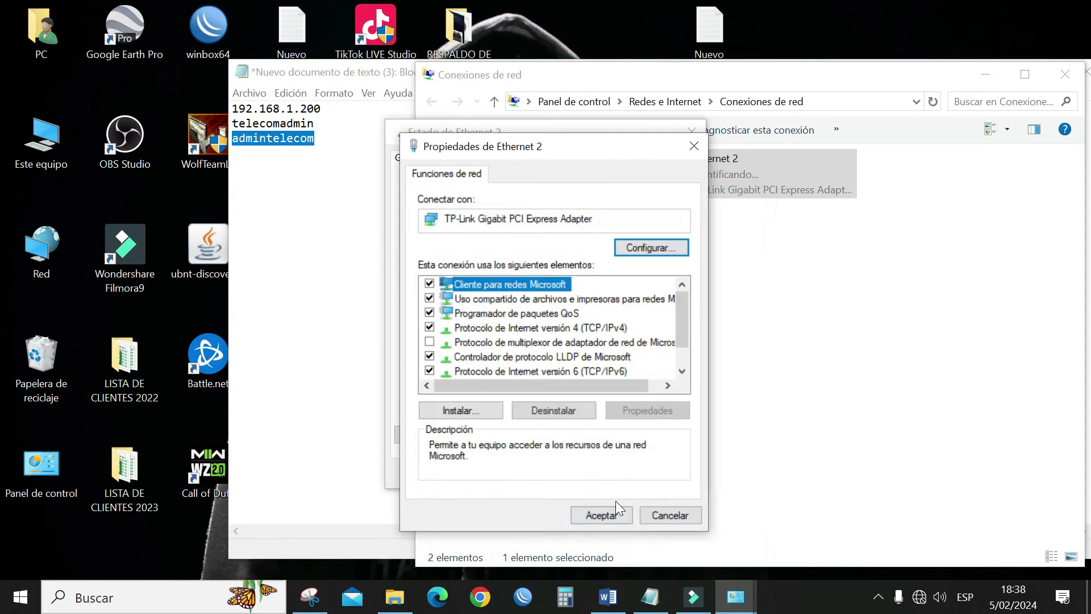
left_click(619, 514)
left_click(670, 474)
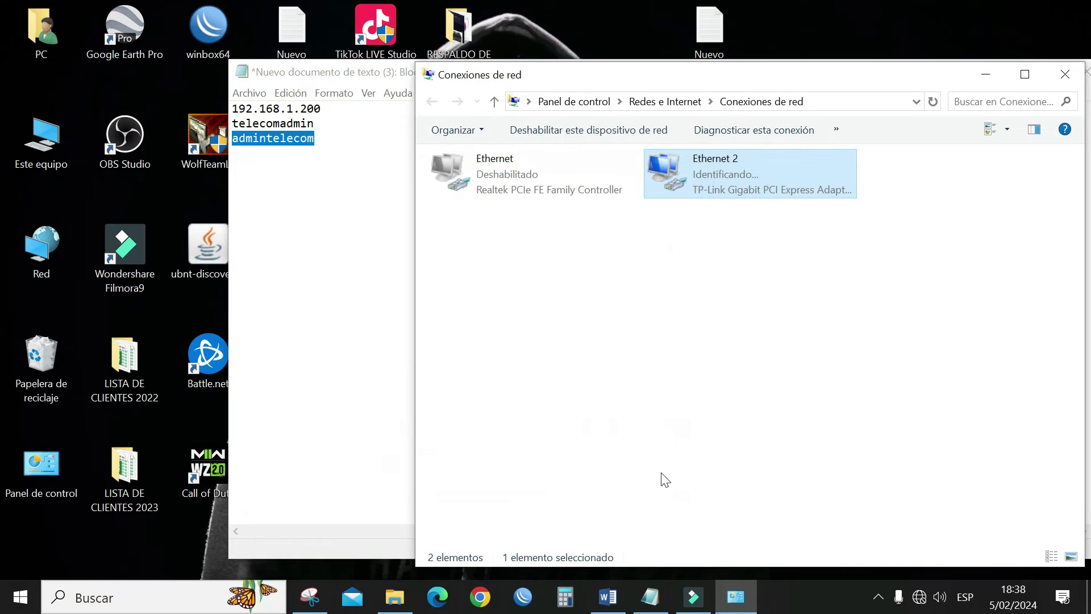
Step: Check Ethernet 2's network details to verify the new static address
left_click(480, 597)
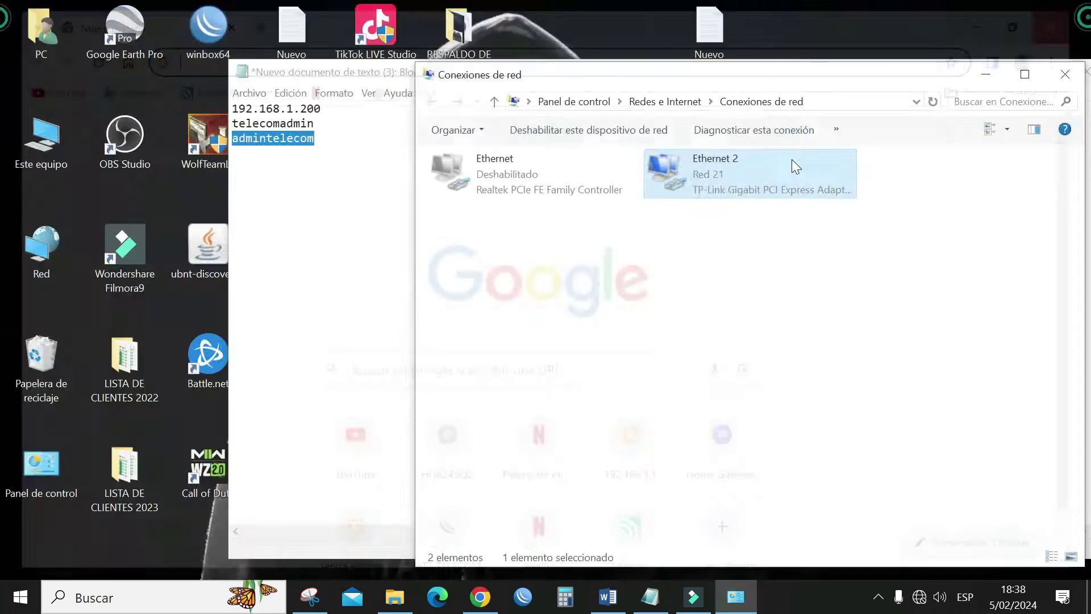
double_click(697, 185)
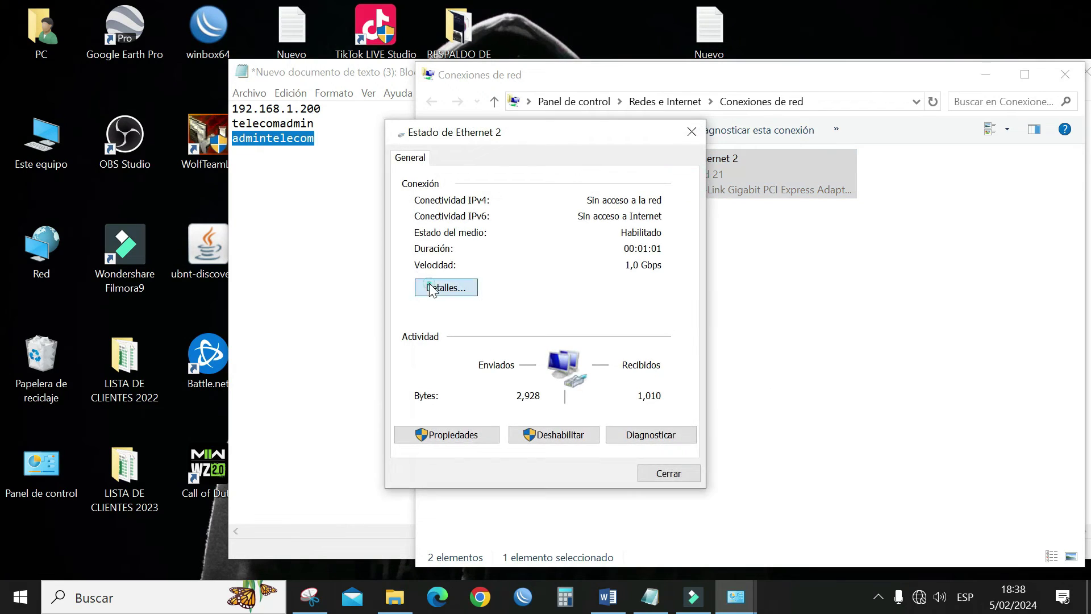
left_click(430, 288)
left_click(684, 149)
left_click(692, 131)
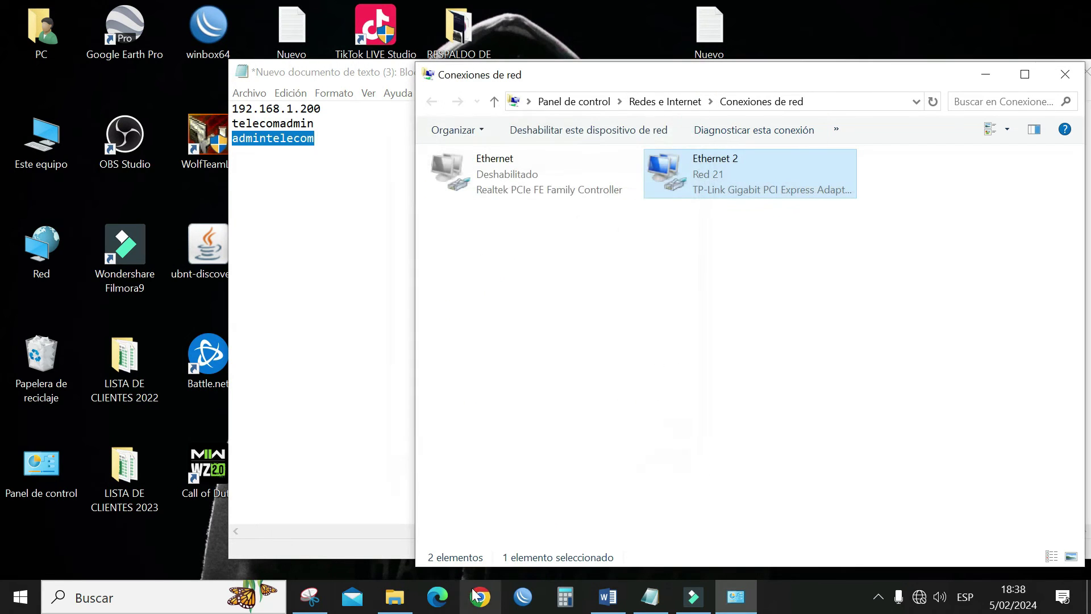
left_click(479, 596)
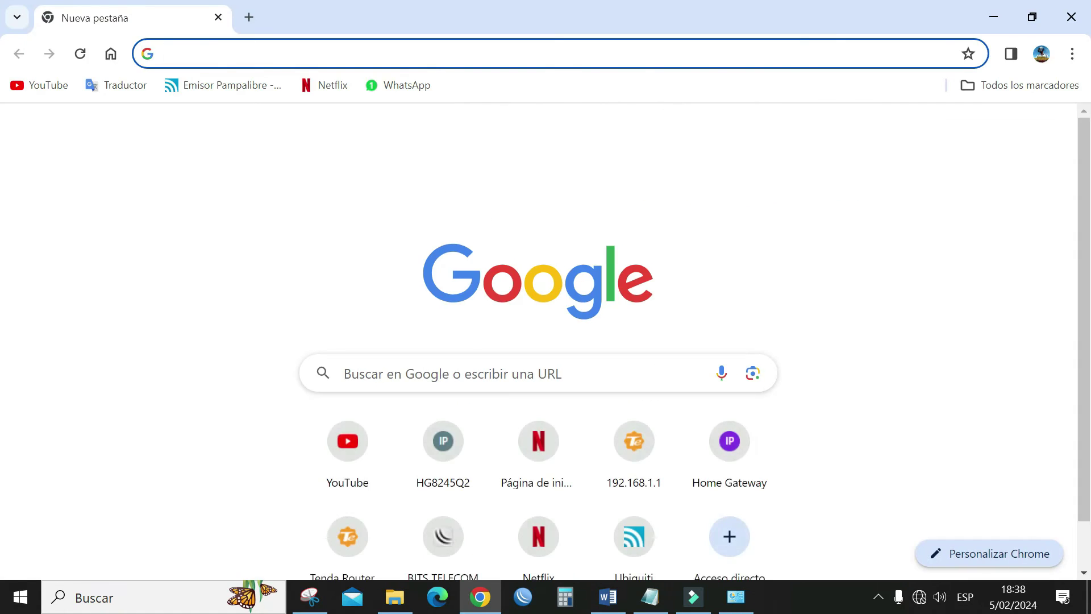
Step: Load 192.168.1.1 and sign in to the router with the administrator account and password
type("192.168.1")
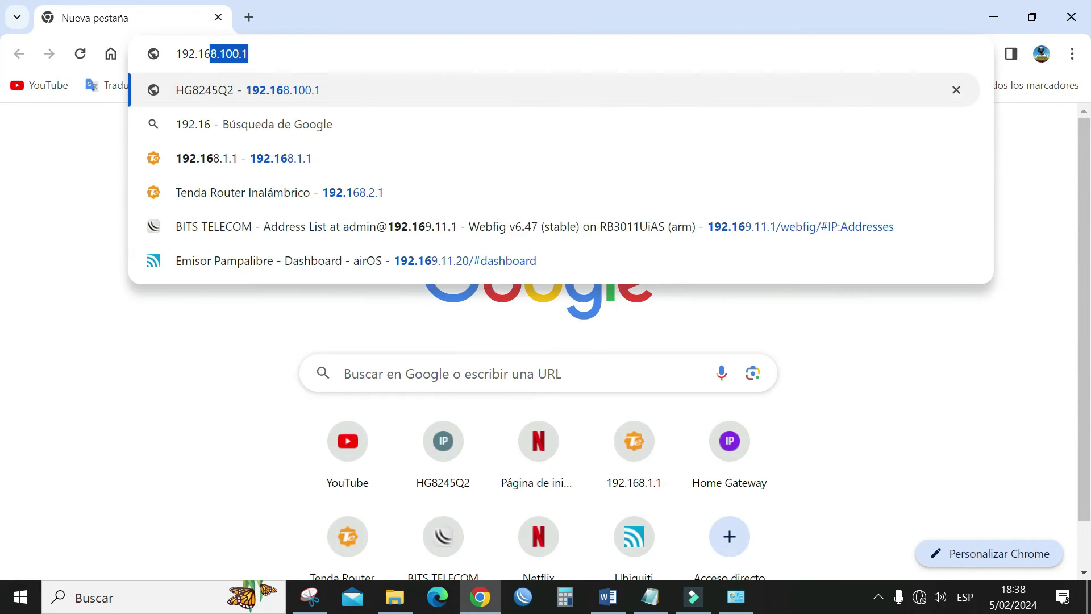
type(".1")
key("Return")
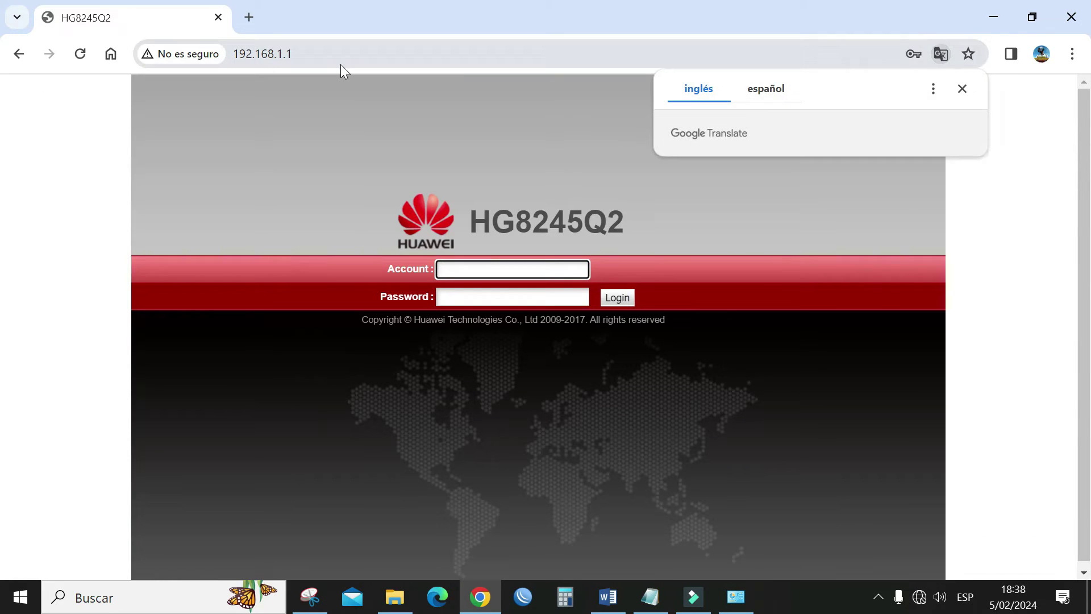
left_click(466, 267)
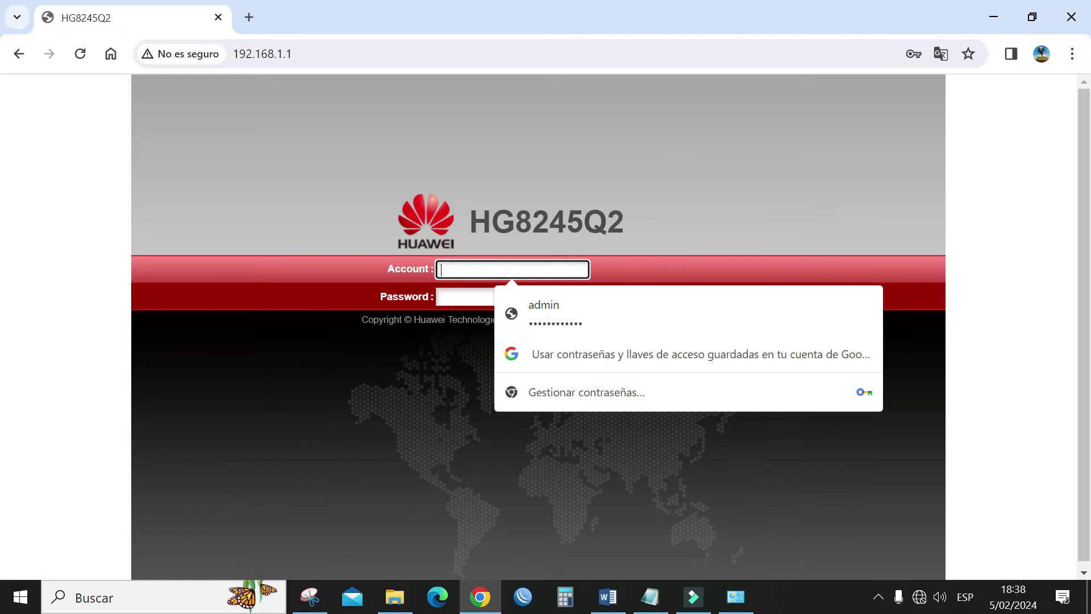
type("telecomadmin")
left_click(499, 296)
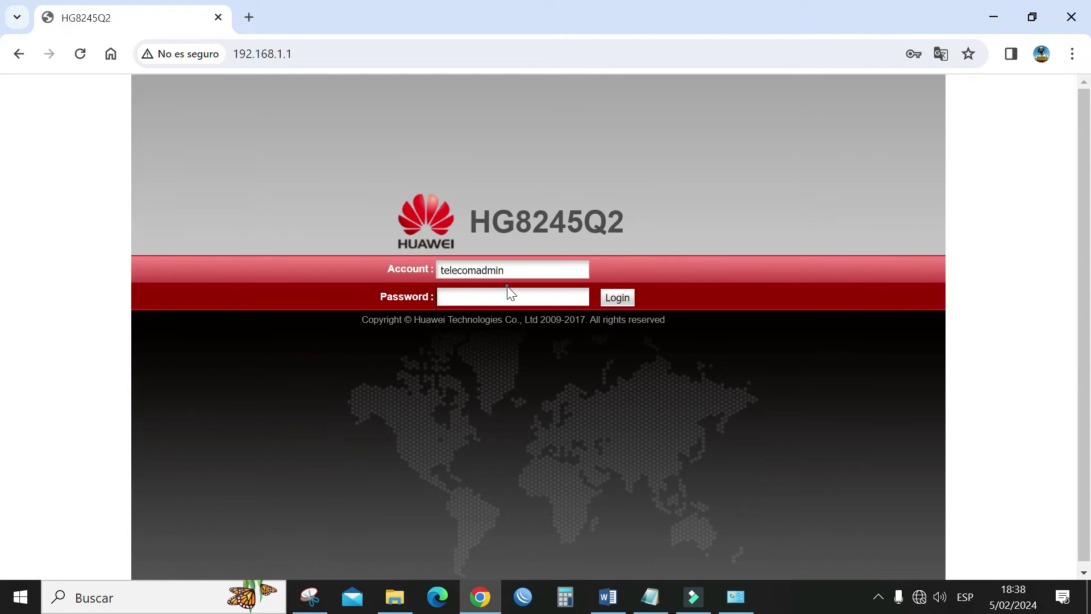
left_click(499, 296)
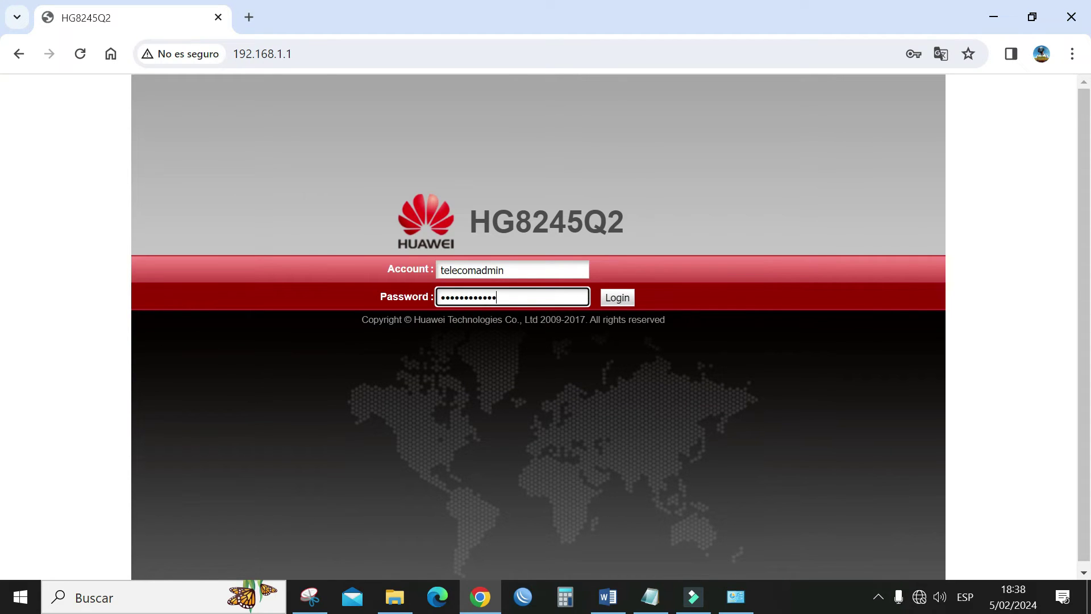
key("Return")
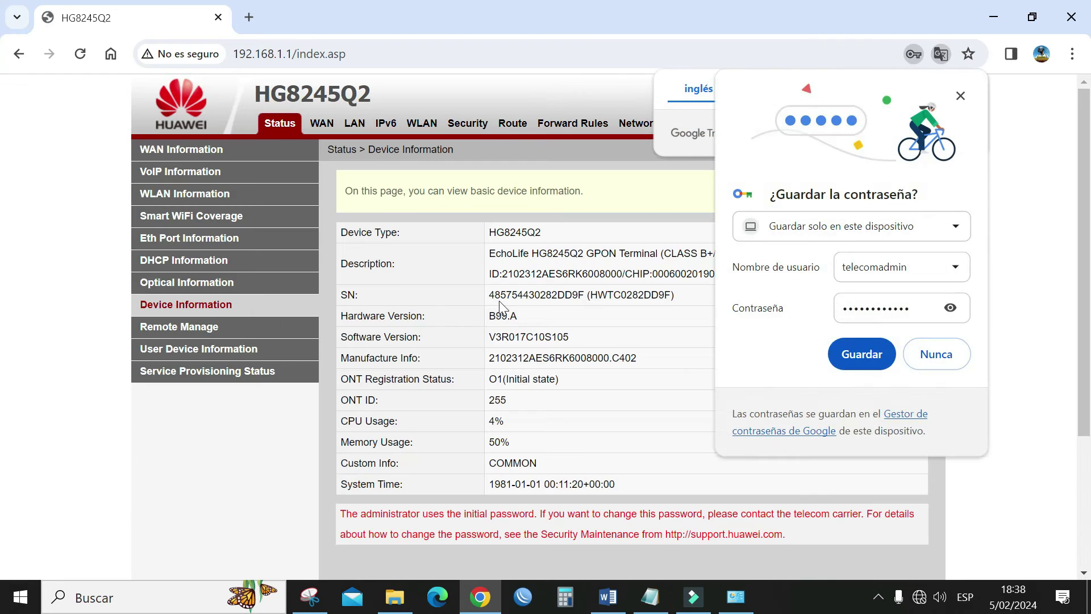
left_click(960, 96)
left_click(354, 123)
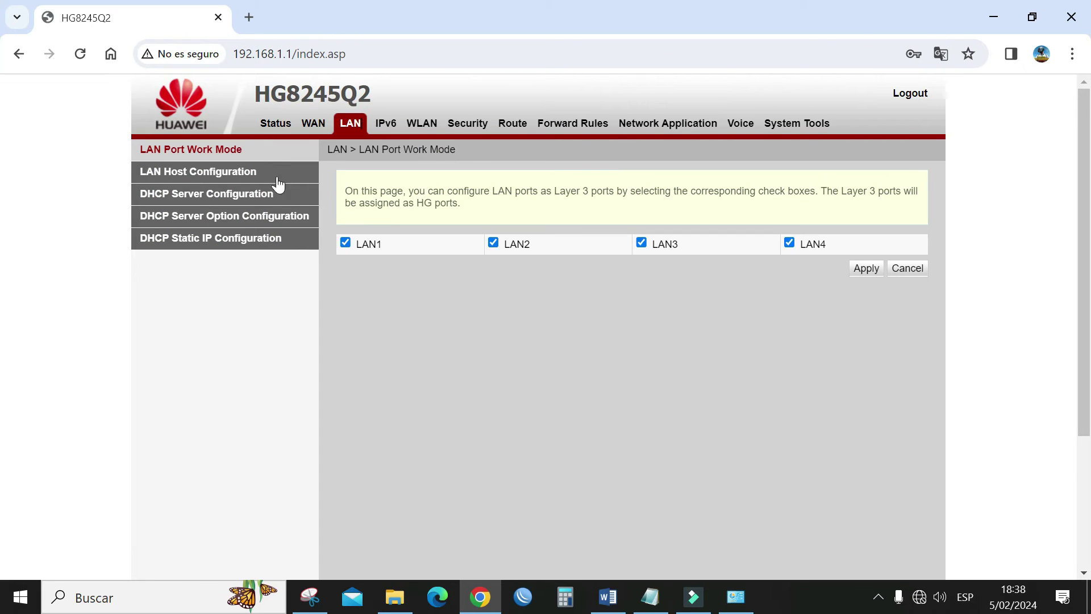
Step: Check DHCP Server Configuration, toggle the primary DHCP server on then off, and return to LAN Host Configuration
left_click(208, 173)
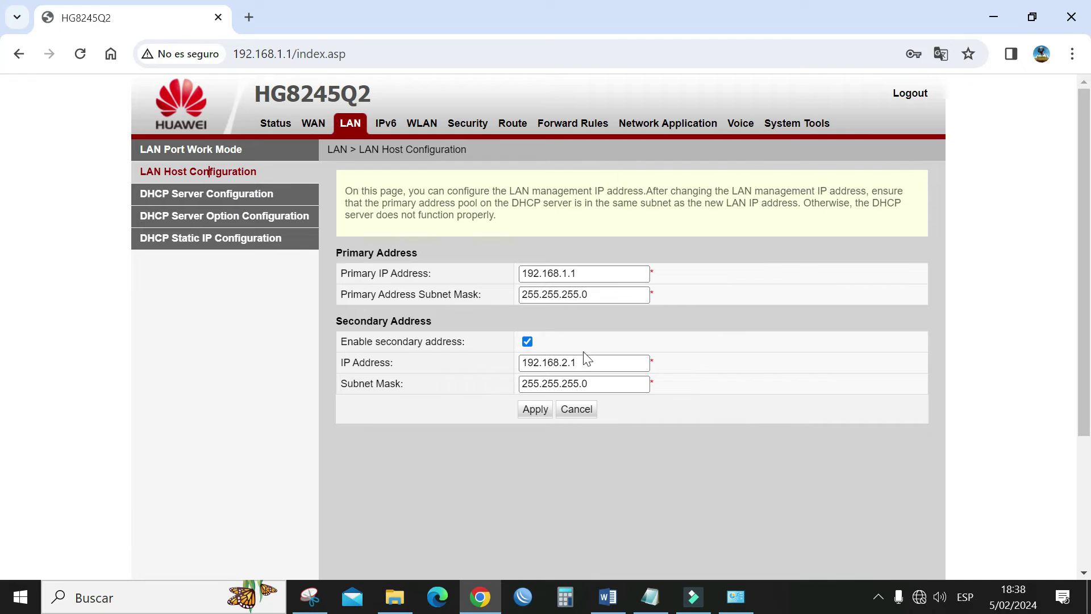
left_click(251, 194)
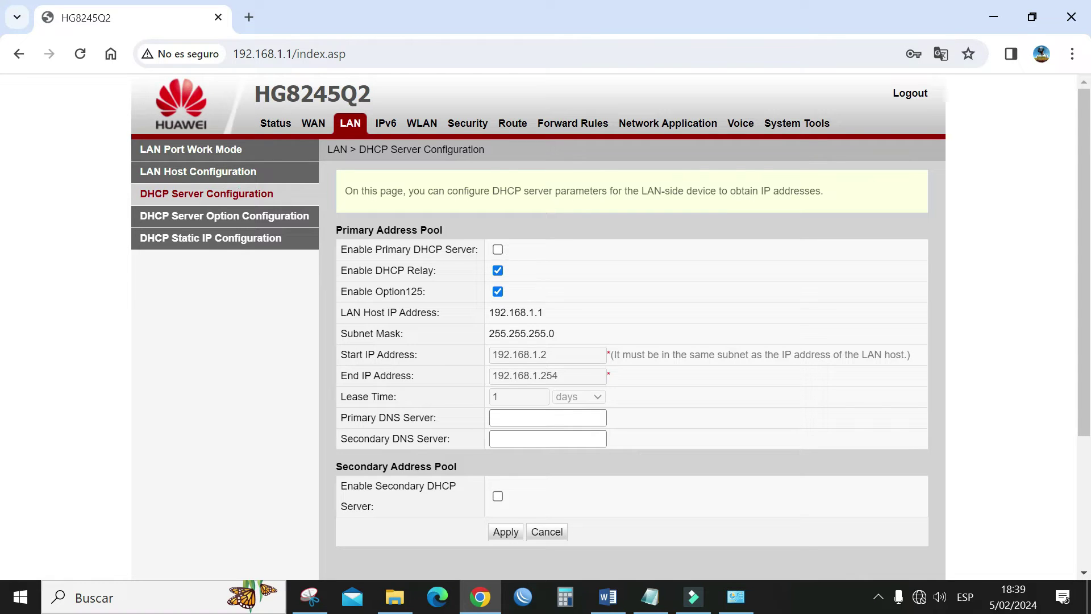
left_click(497, 249)
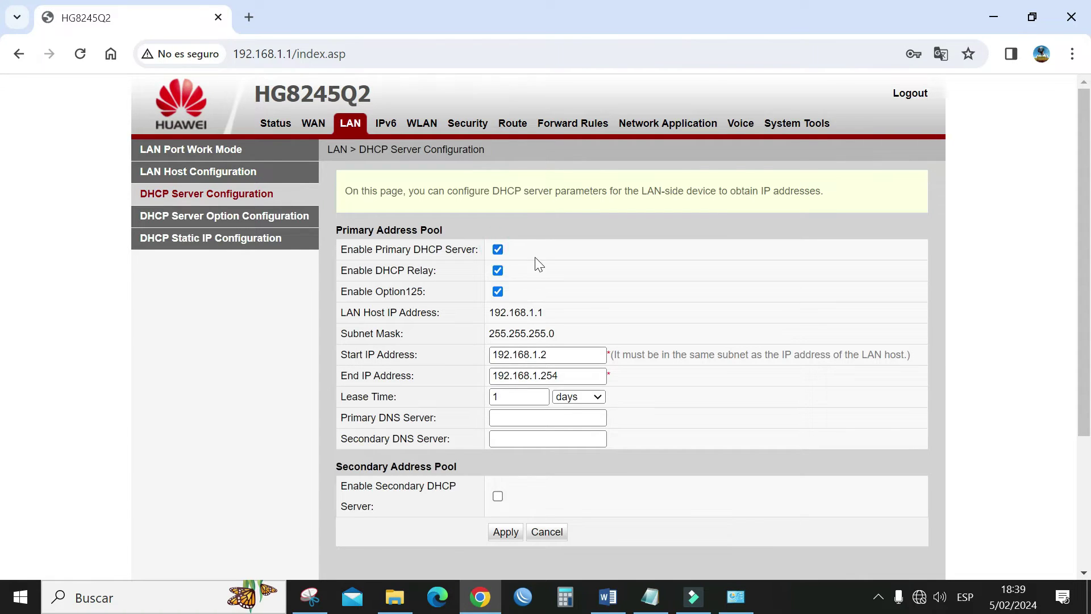
left_click(501, 254)
scroll(640, 437, "down", 1)
scroll(639, 431, "up", 1)
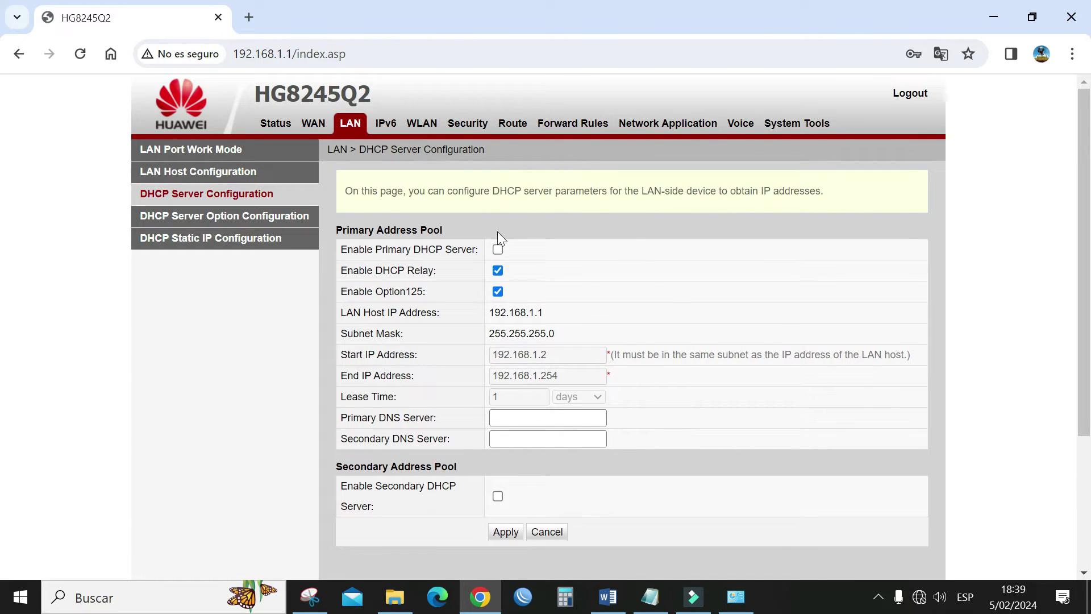
left_click(252, 182)
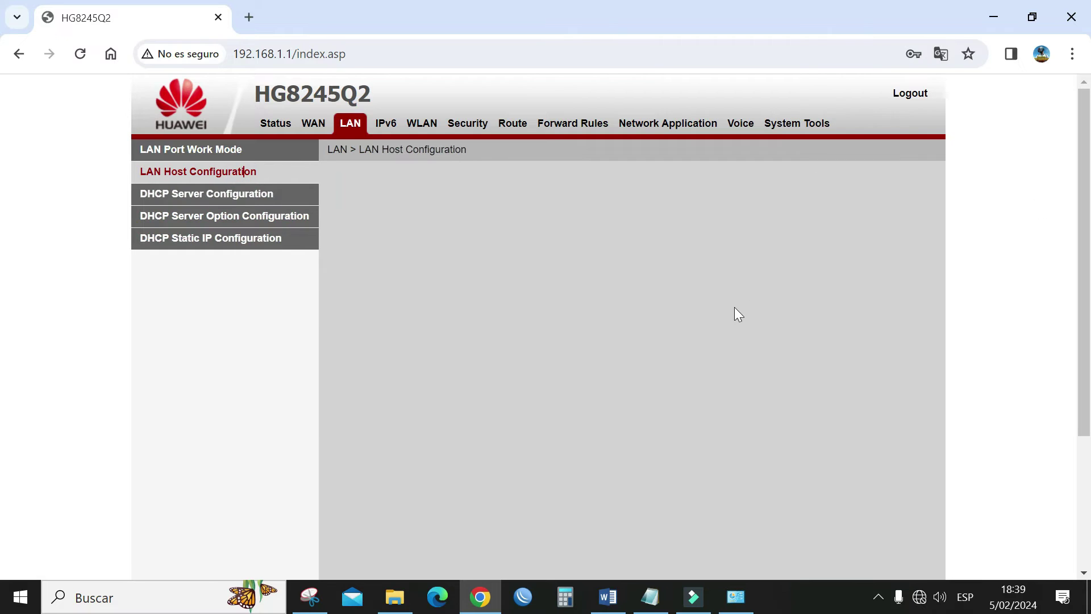
Step: Change the Primary IP Address to 192.168.1.200 and apply and confirm it
left_click(591, 273)
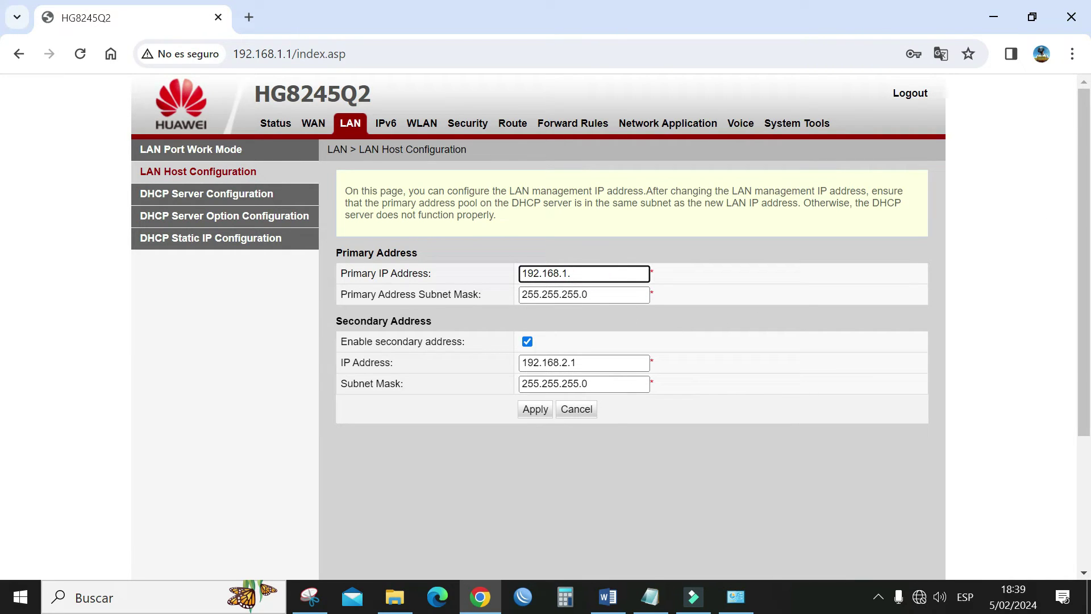
type("200")
left_click(528, 410)
left_click(615, 171)
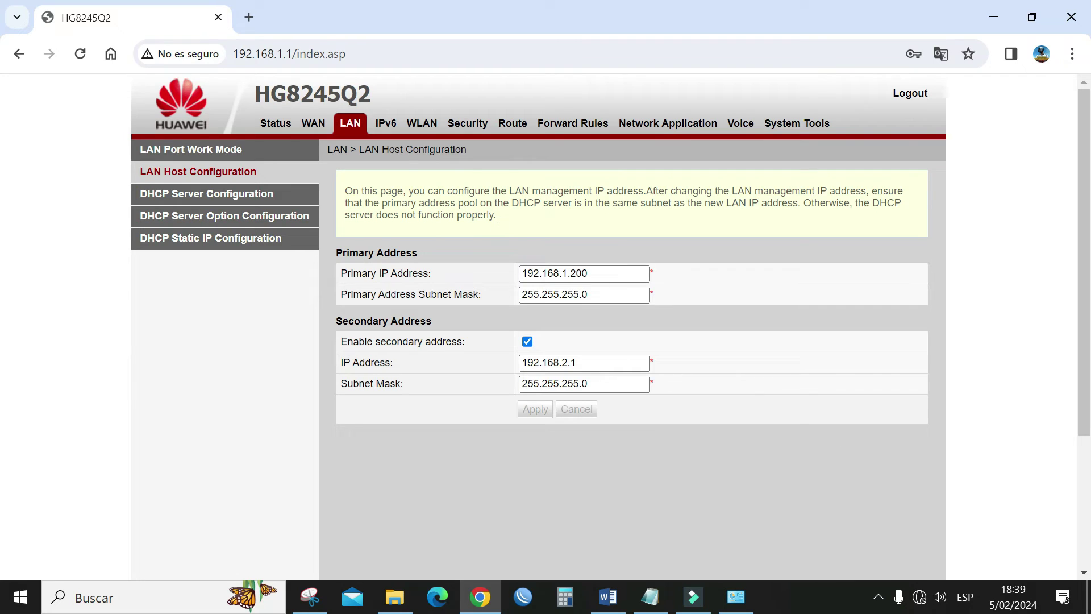
Step: Reload the router page and dismiss Chrome's password breach and save-password pop-ups
mouse_move(346, 53)
left_mouse_down()
mouse_move(283, 54)
mouse_move(346, 54)
left_mouse_up()
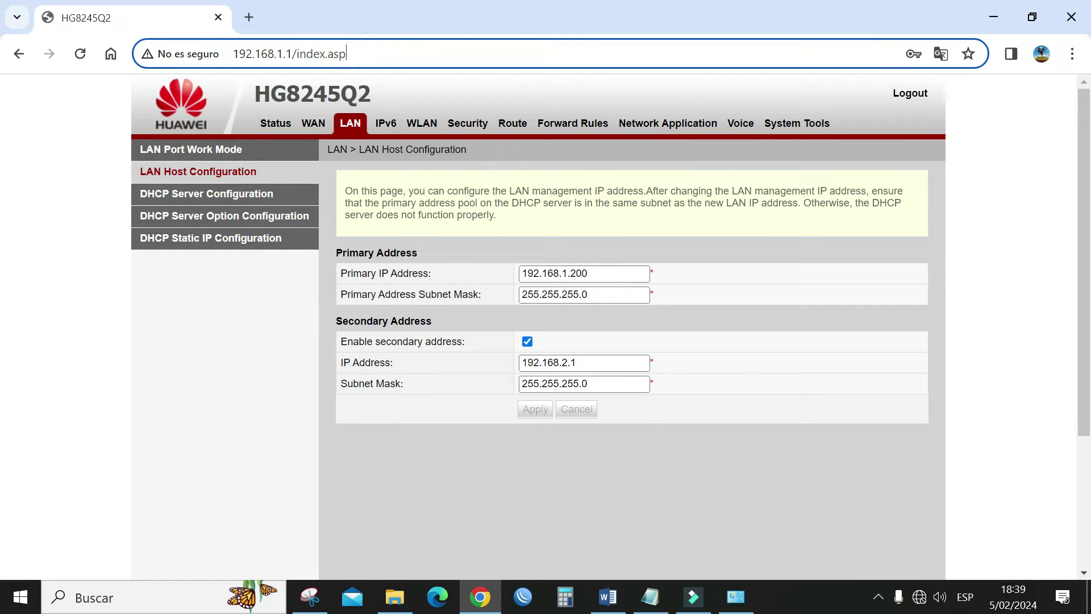
left_click(585, 60)
key("Return")
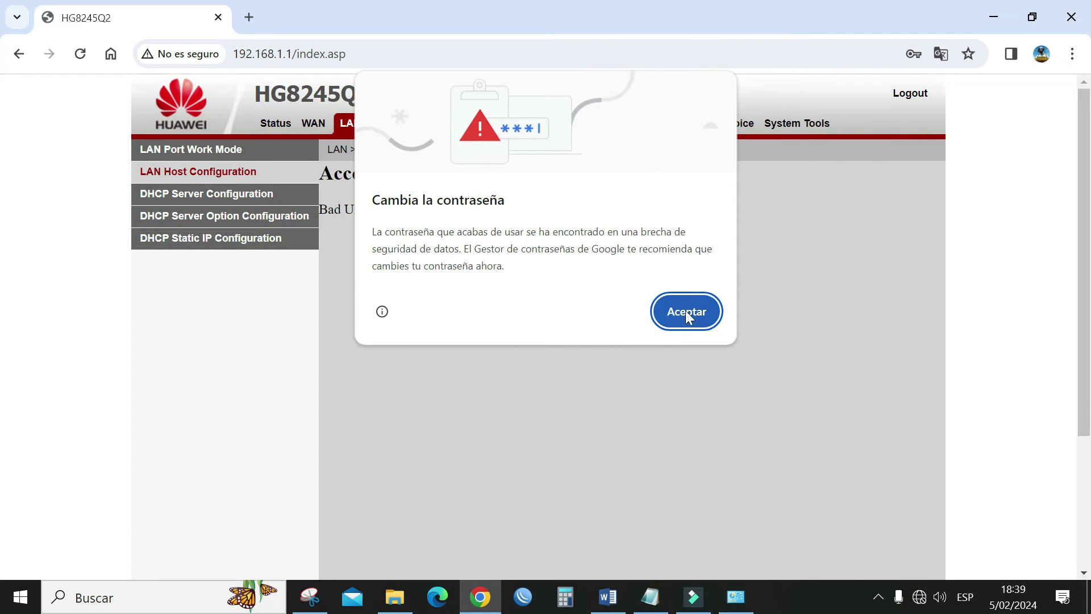
left_click(686, 311)
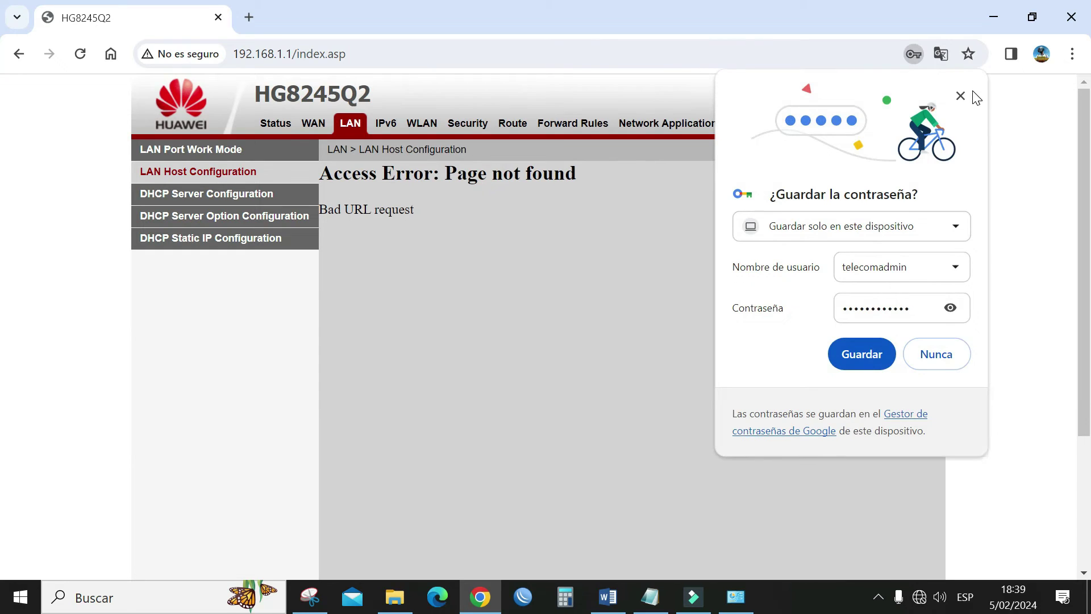
left_click(966, 95)
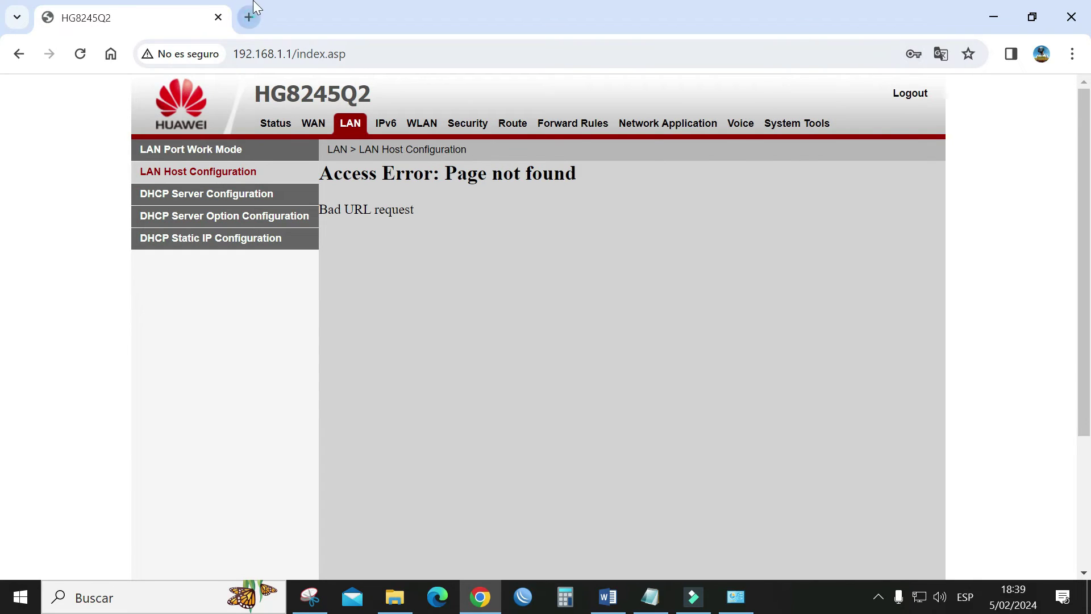
Step: Open YouTube in a new tab, scroll its home feed, then switch back to the router tab
left_click(249, 17)
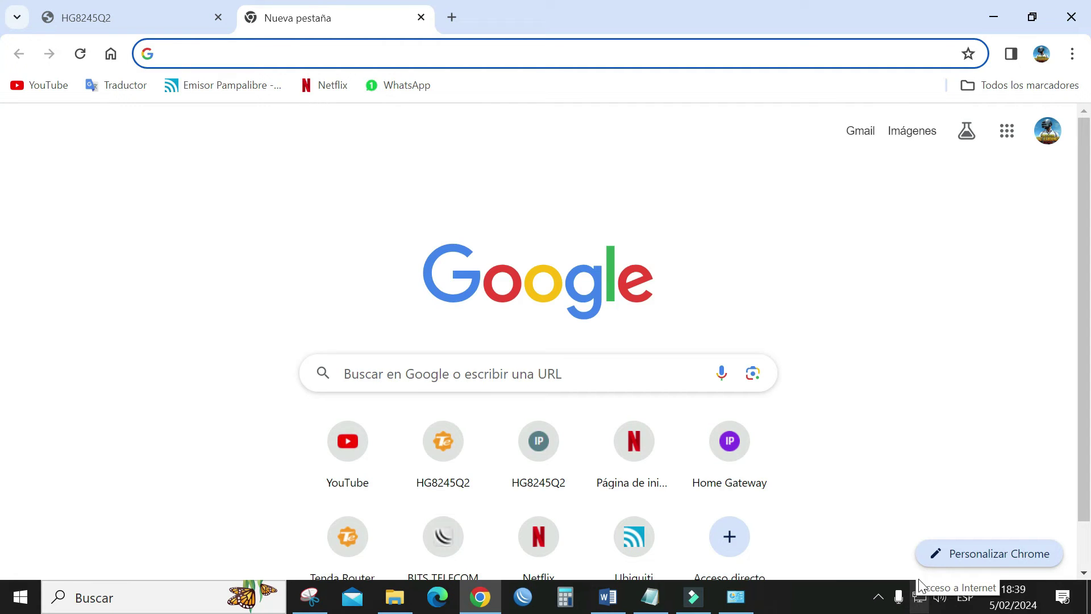
left_click(348, 429)
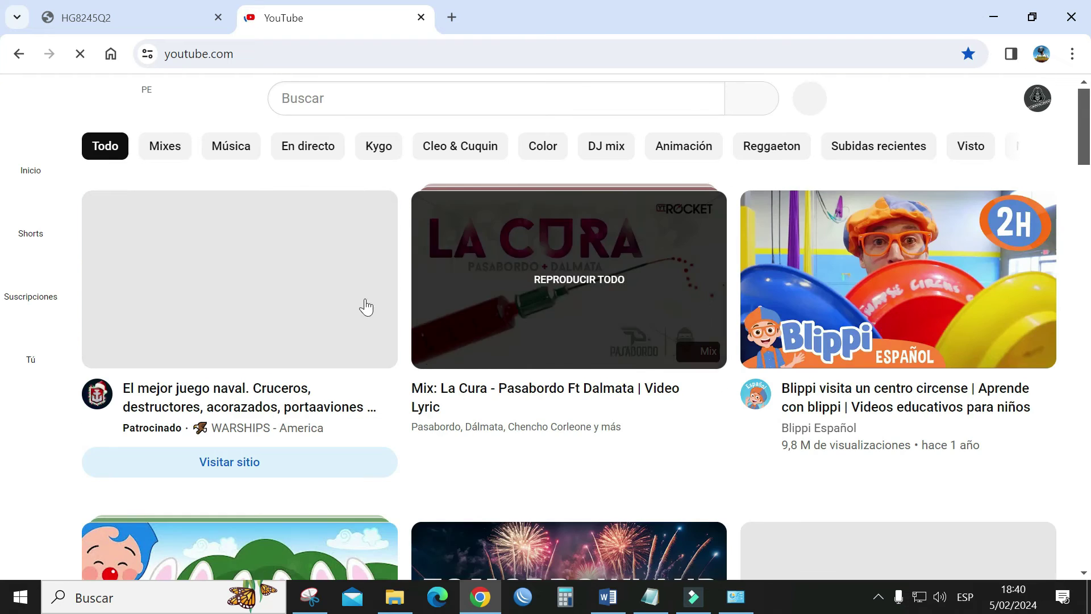
scroll(611, 295, "down", 8)
scroll(713, 410, "up", 5)
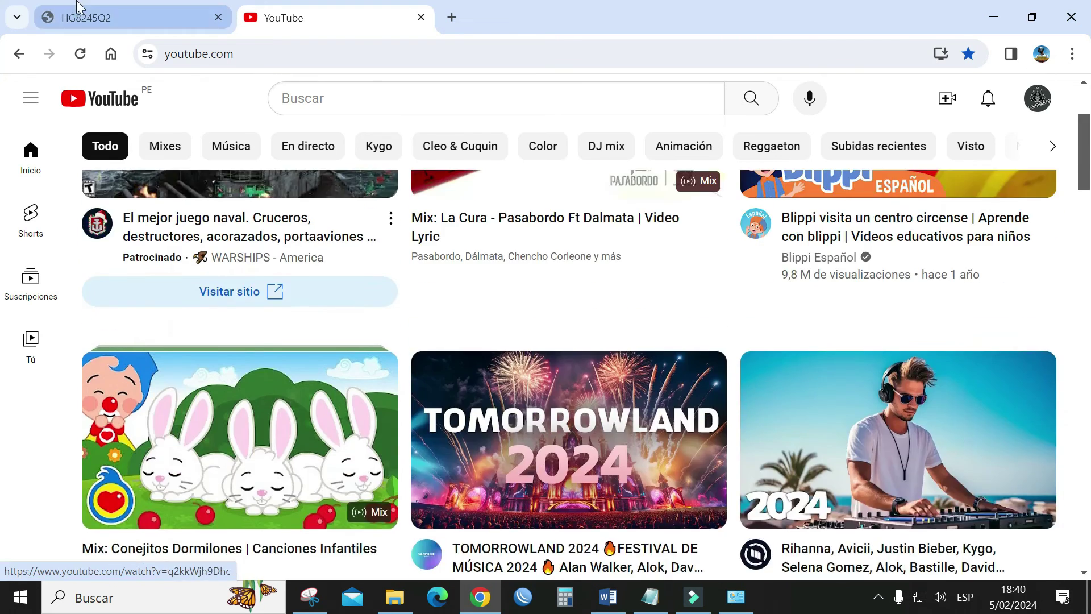
key("ctrl+Tab")
Step: Replace the address bar URL with 192.168.1.200 and load the router login page
left_click(364, 50)
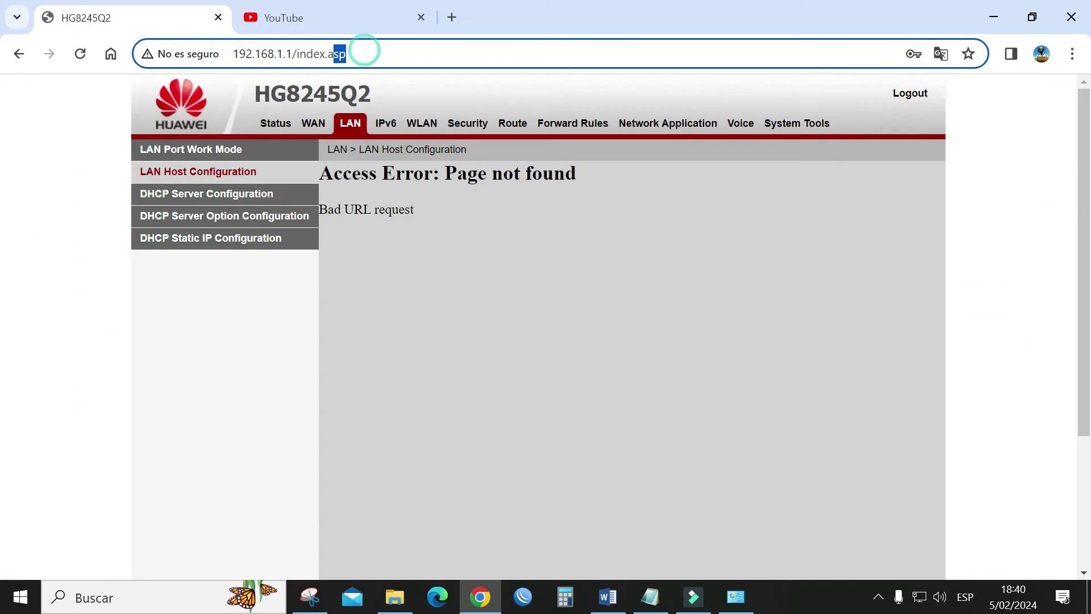
left_click(356, 45)
key("shift+Left")
key("shift+Left")
key("shift+Left")
key("shift+Left")
key("shift+Left")
key("shift+Left")
key("shift+Left")
key("shift+Left")
key("shift+Left")
key("shift+Left")
key("shift+Left")
key("shift+Left")
key("shift+Left")
key("shift+Left")
key("shift+Left")
key("shift+Left")
key("shift+Left")
key("shift+Left")
key("shift+Left")
key("shift+Left")
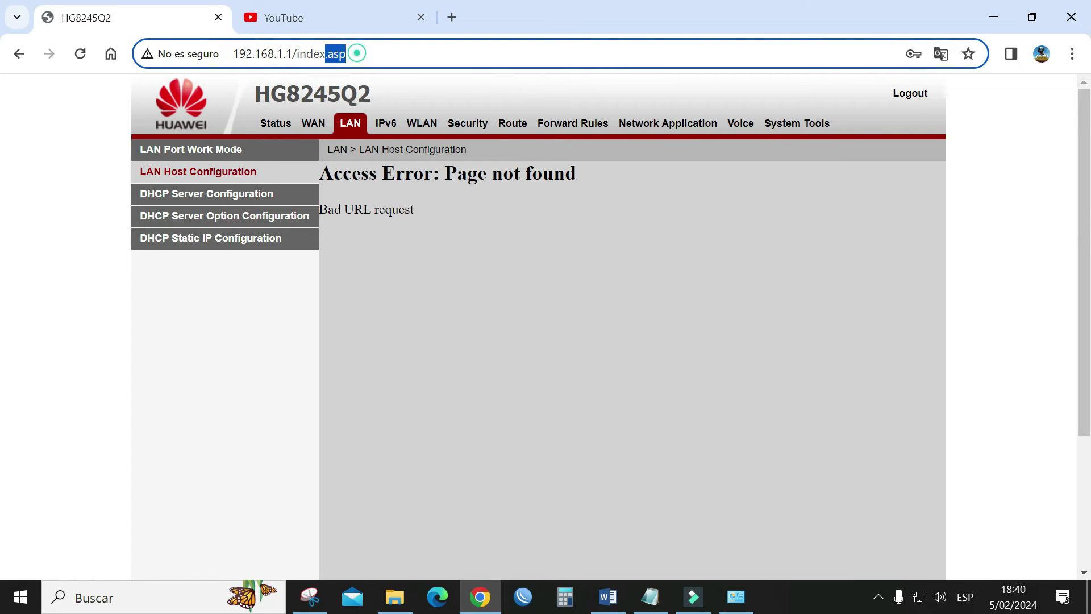
key("shift+Left")
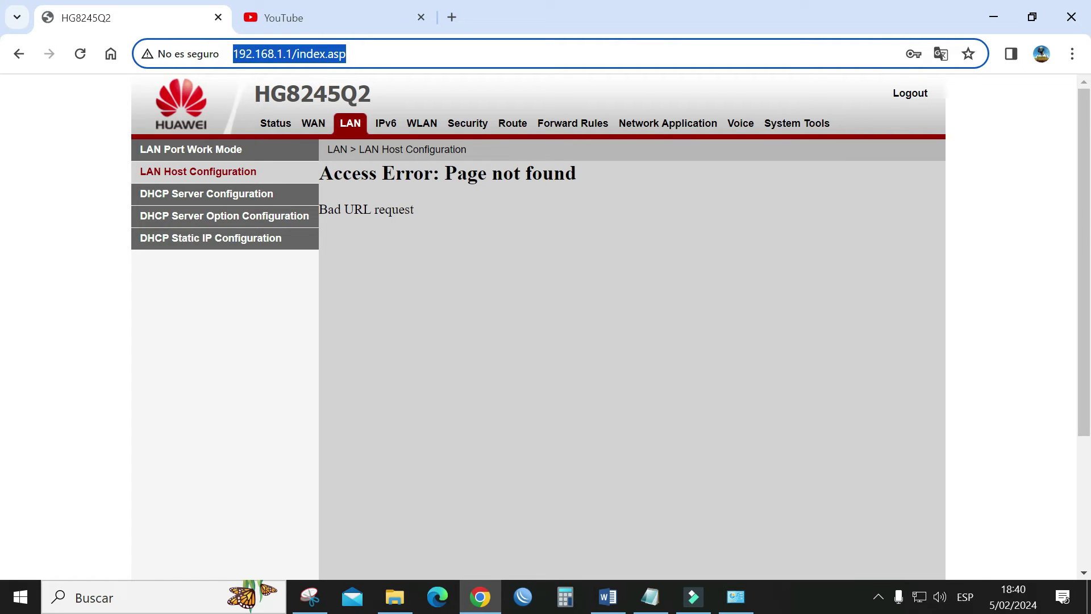
type("192.168")
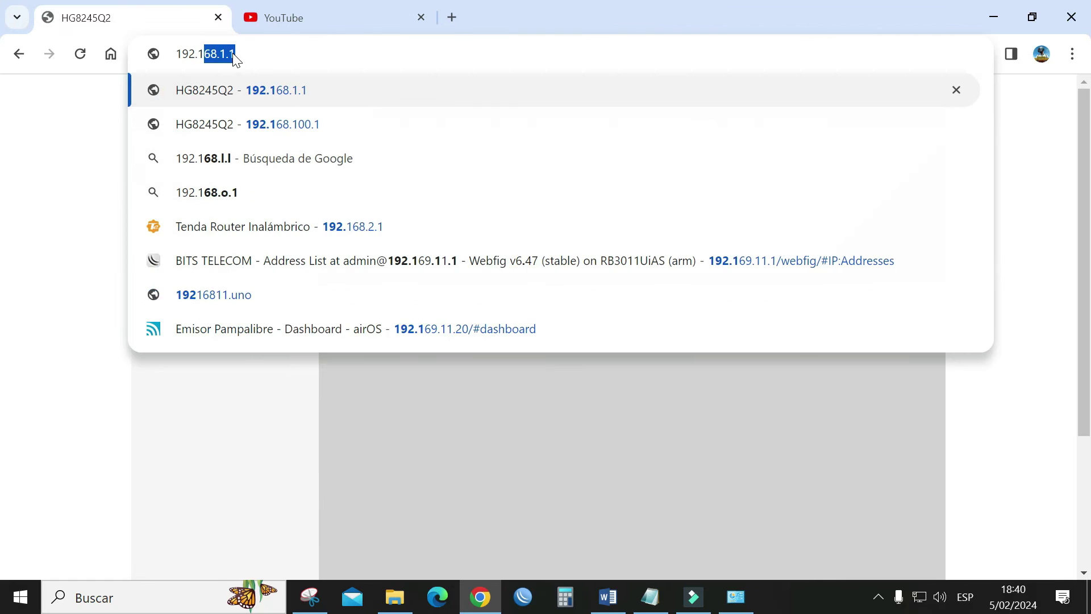
type(".1.200")
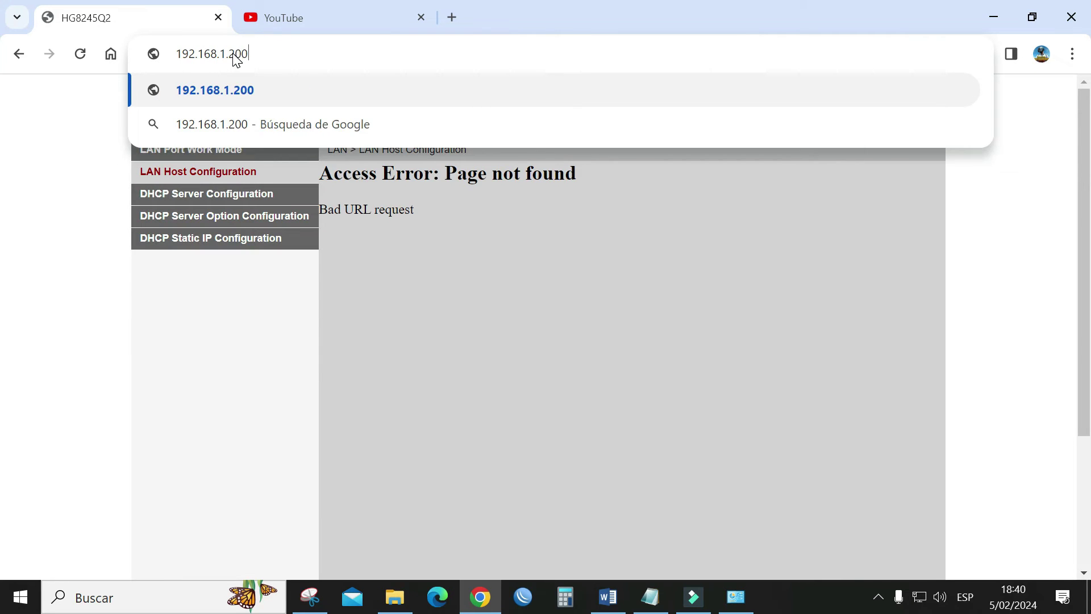
key("Return")
Step: Log in with the admin account and password, dismissing Chrome's translation and password prompts
left_click(473, 275)
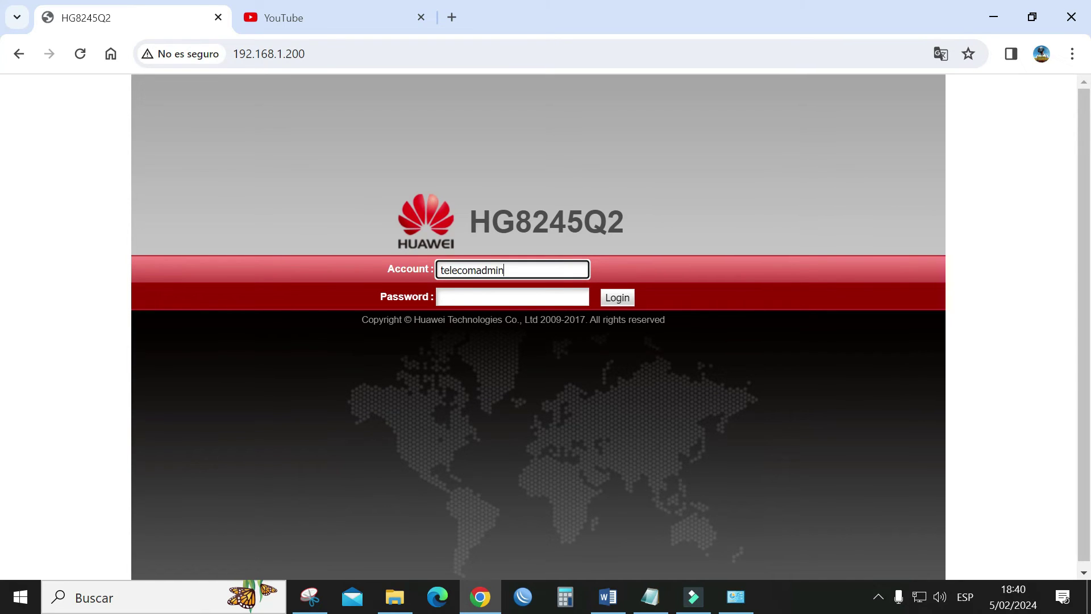
left_click(481, 294)
type("adm")
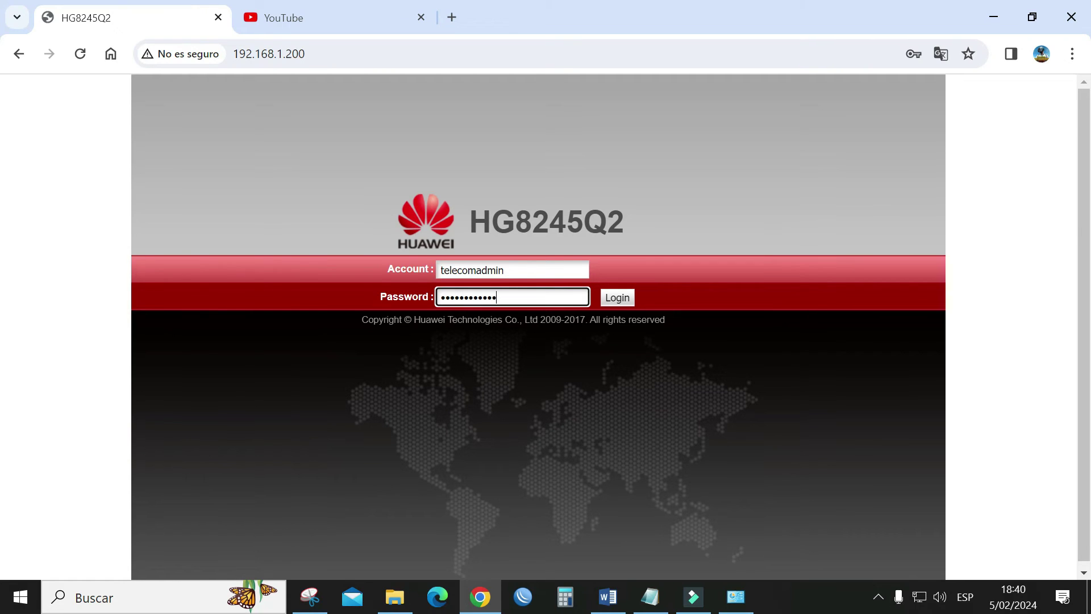
left_click(609, 301)
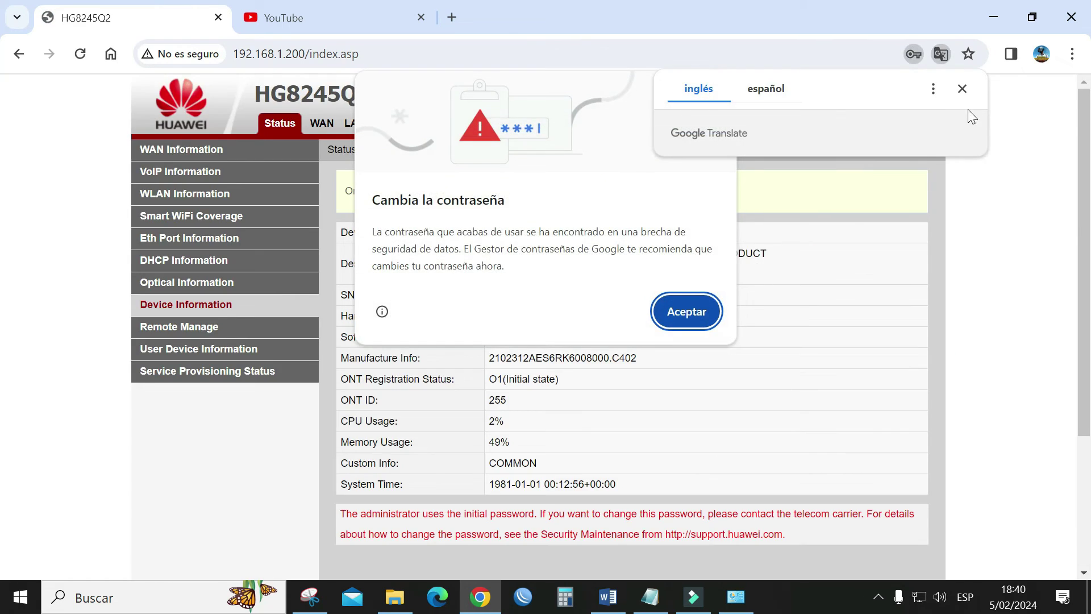
left_click(961, 89)
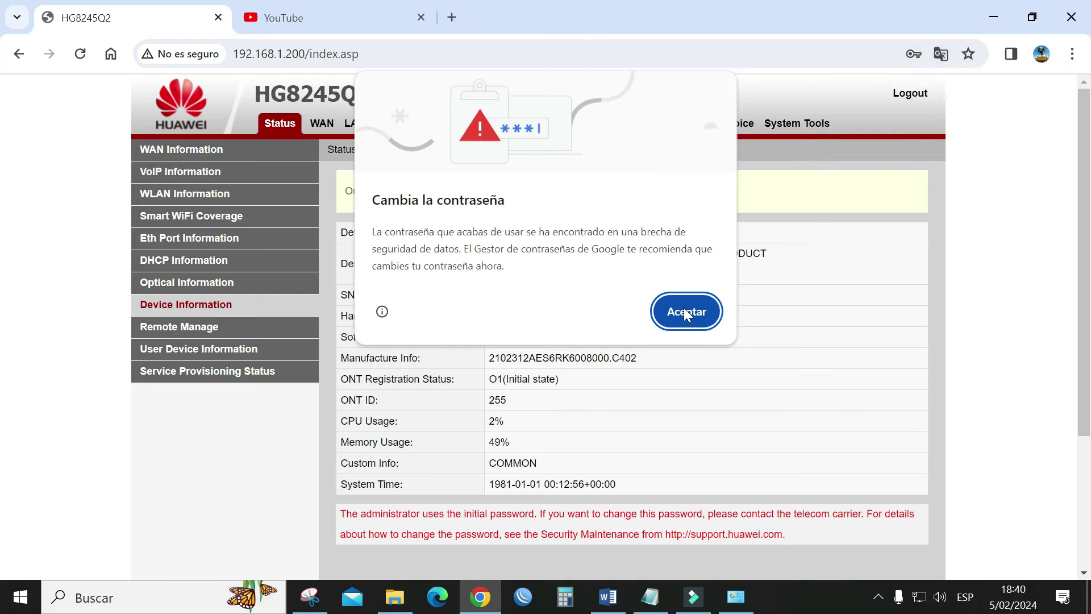
left_click(685, 311)
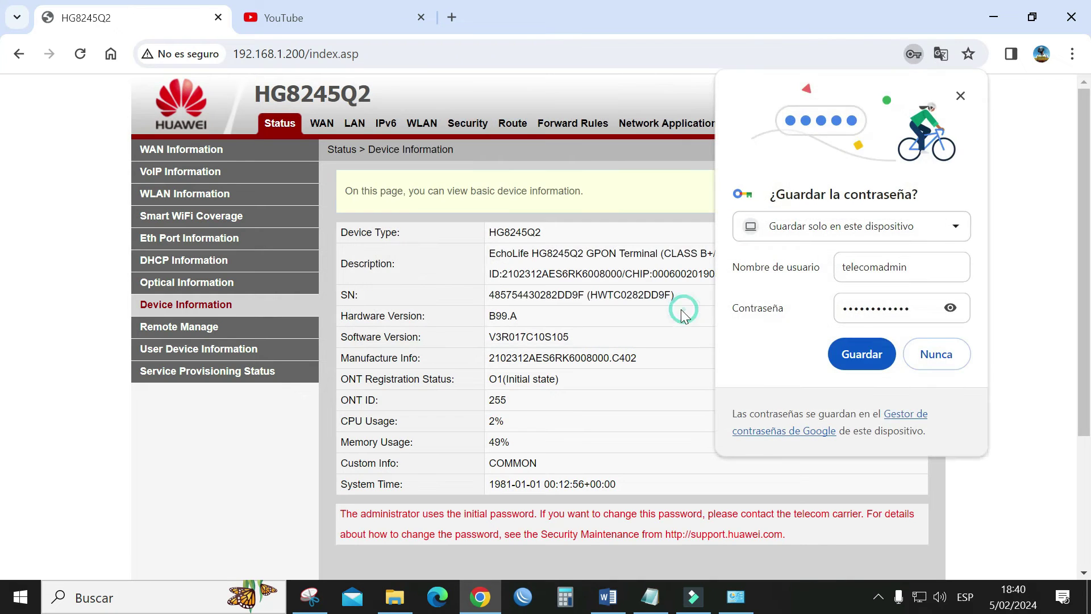
left_click(959, 96)
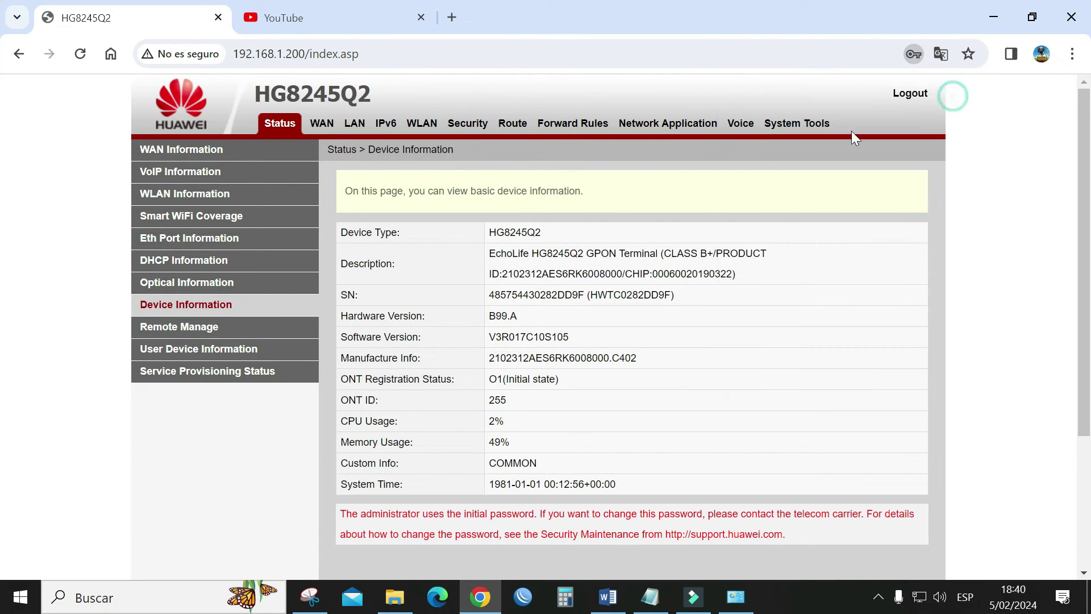
Step: Open WLAN and compare the 2.4G and 5G Basic Network Settings pages, ending on 5G
left_click(423, 129)
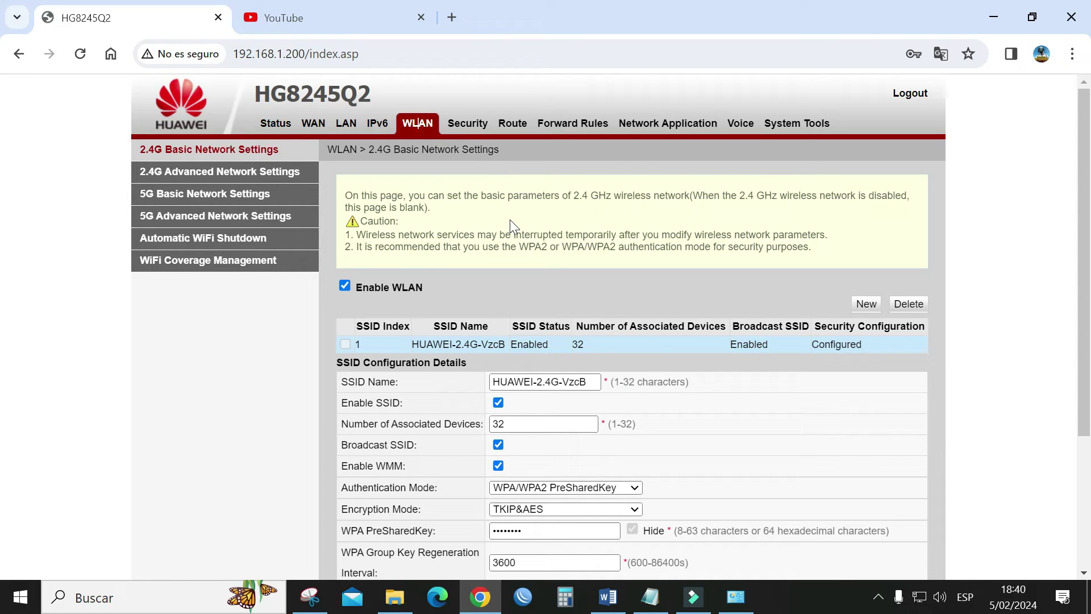
left_click(226, 194)
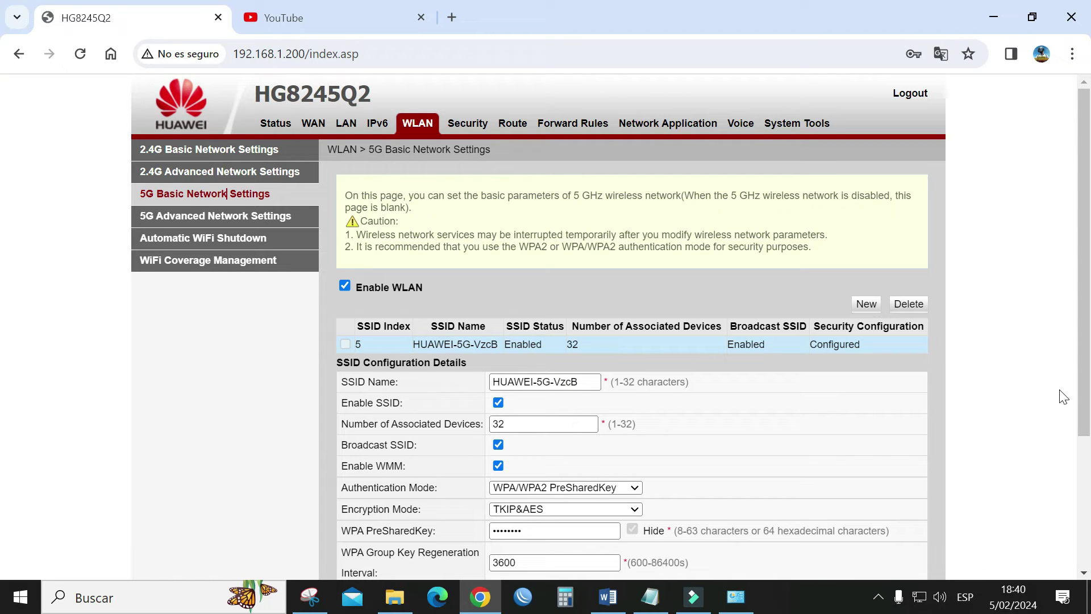
left_click(221, 149)
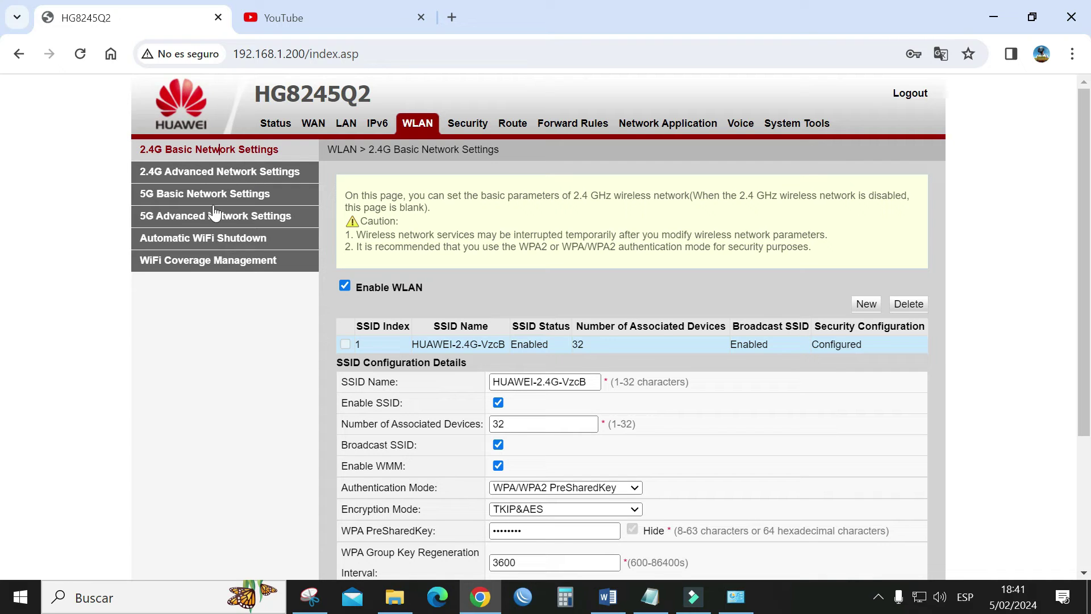
left_click(193, 196)
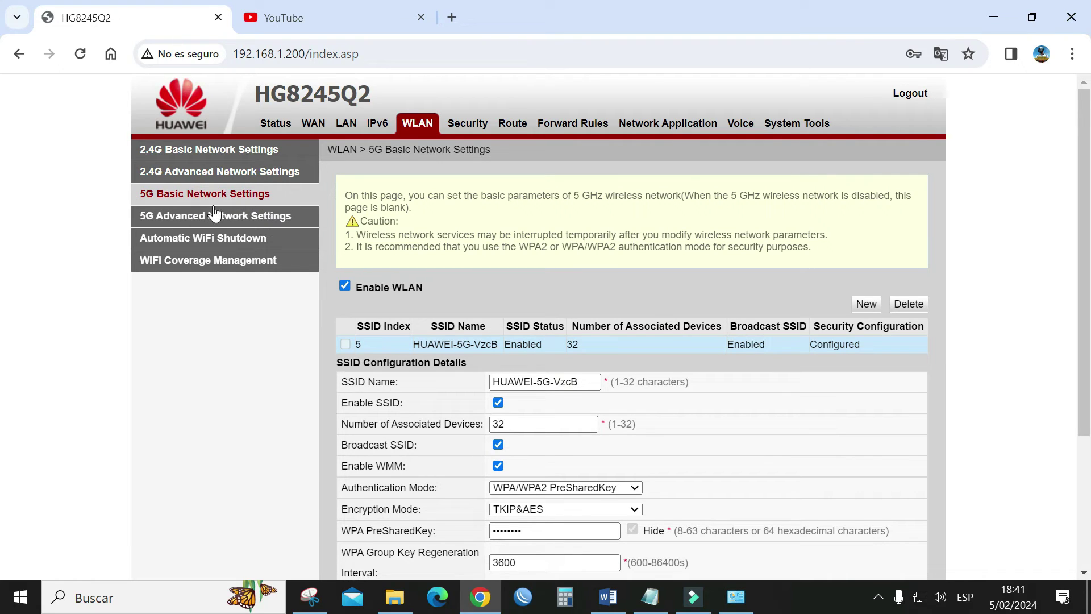
scroll(214, 214, "down", 3)
scroll(204, 205, "up", 3)
scroll(598, 289, "down", 2)
scroll(527, 287, "up", 2)
Step: On 2.4G Basic Network Settings, replace the SSID name with PARCA29
left_click(231, 150)
scroll(568, 318, "down", 2)
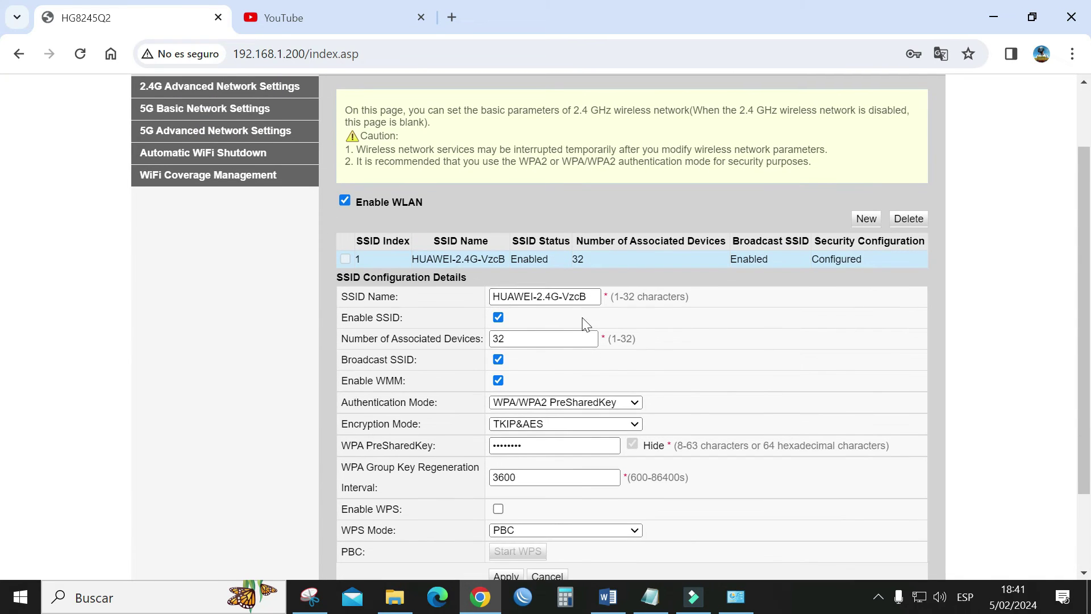
left_click_drag(588, 296, 451, 290)
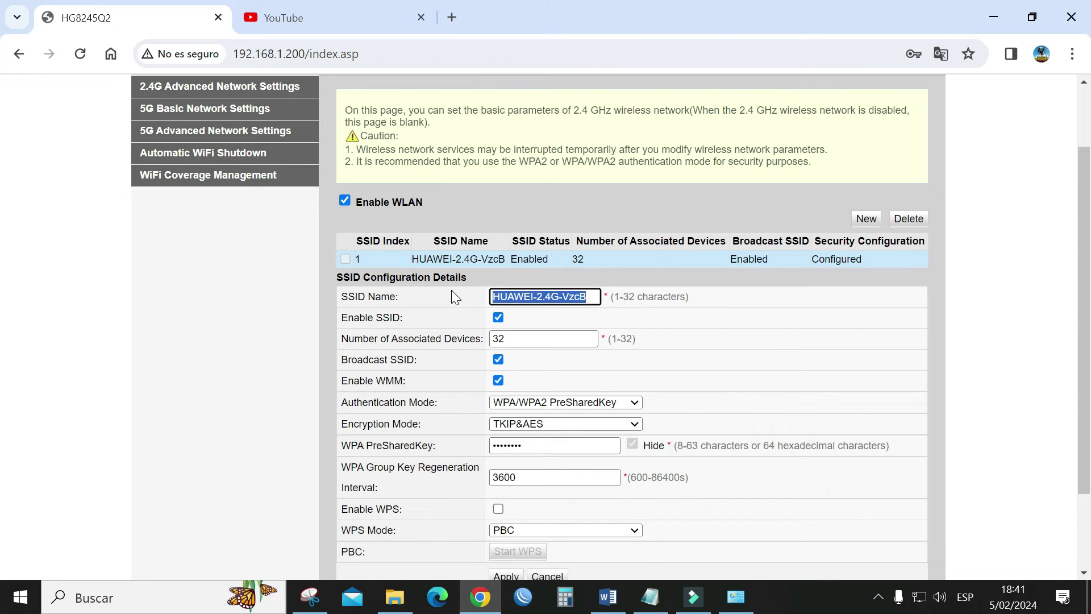
type("PARCA29")
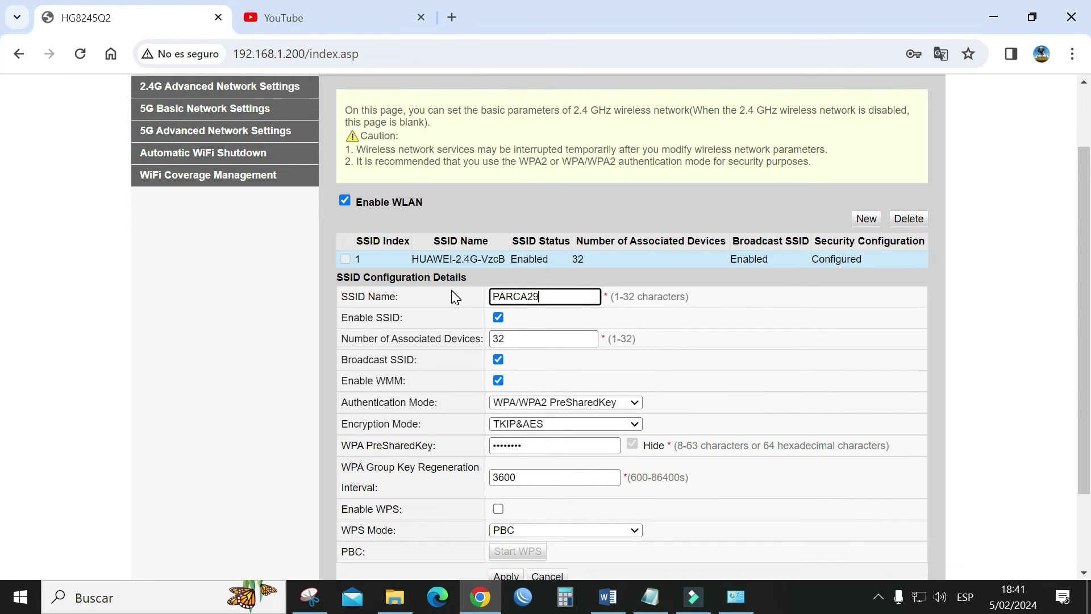
Step: Enter a new WPA pre-shared key and apply the 2.4G network settings
scroll(454, 297, "down", 1)
double_click(554, 360)
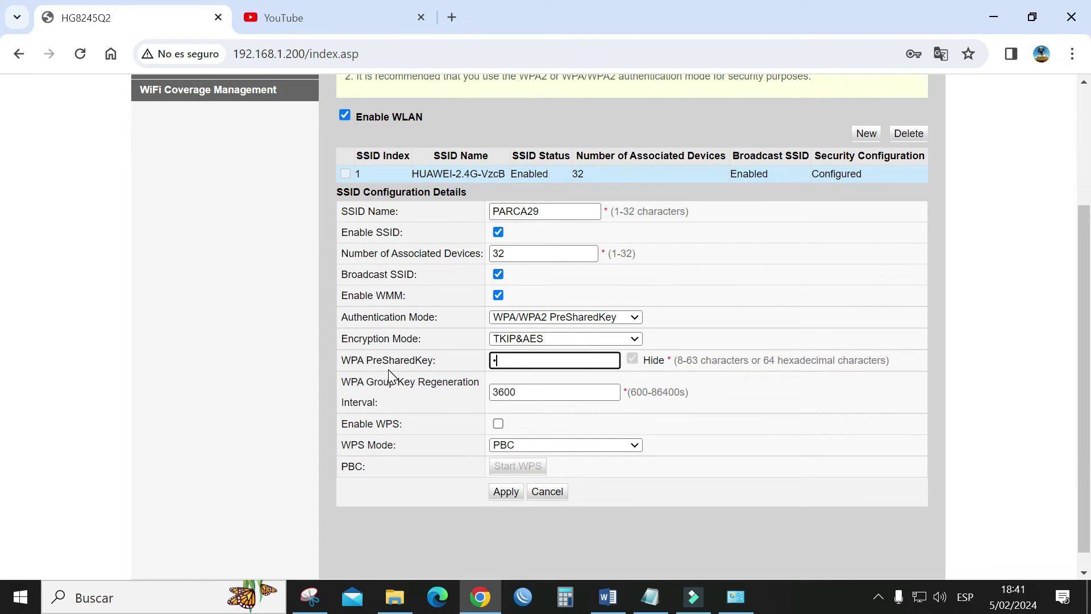
scroll(418, 407, "down", 1)
left_click(505, 473)
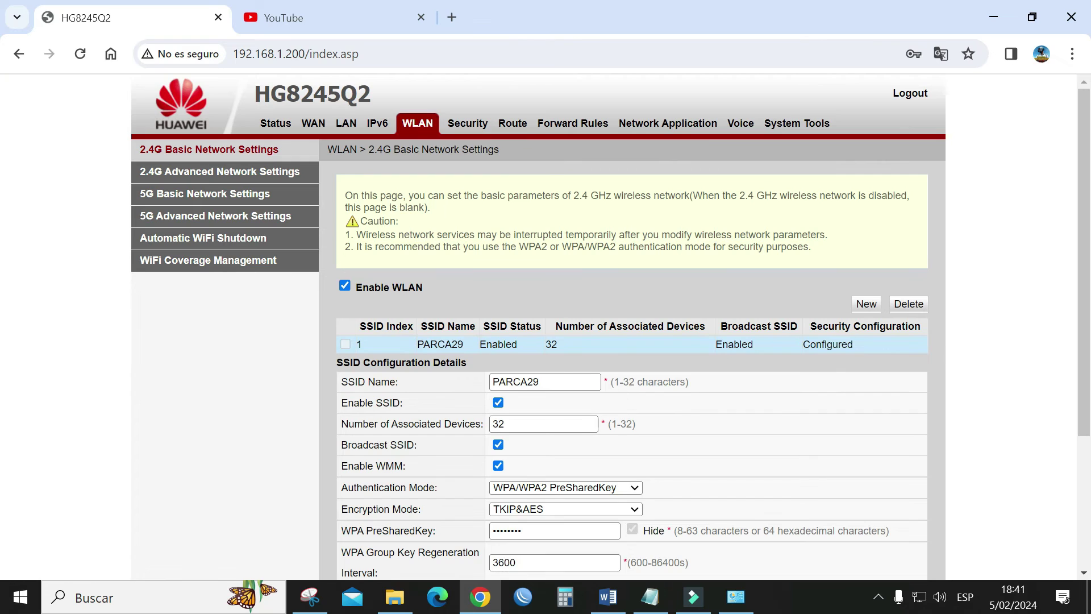
left_click(560, 381)
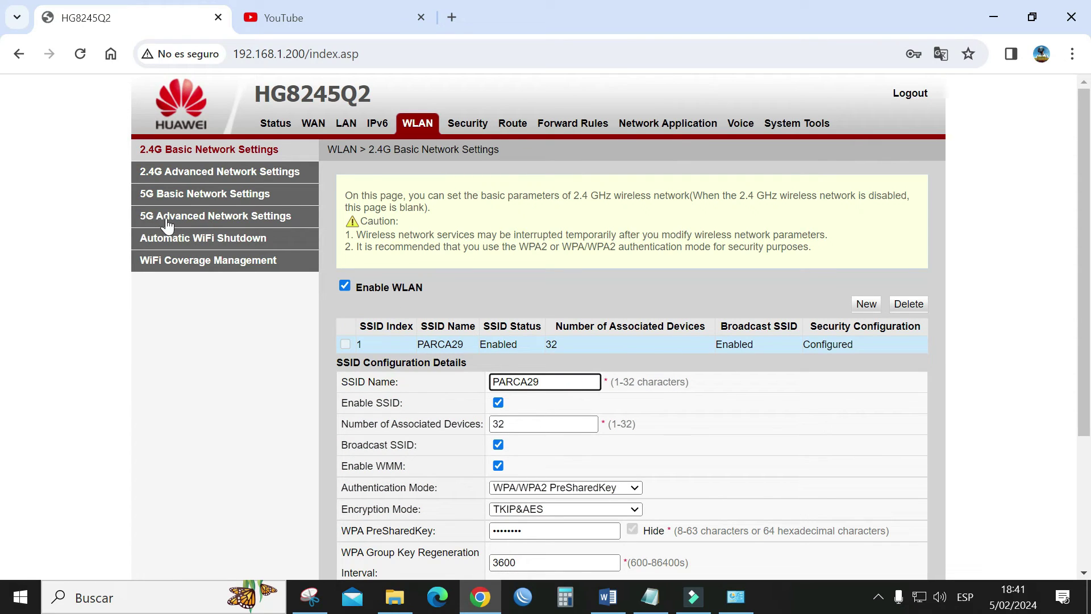
Step: On 5G Basic Network Settings, change the SSID name to PARCA29-5G-
left_click(216, 222)
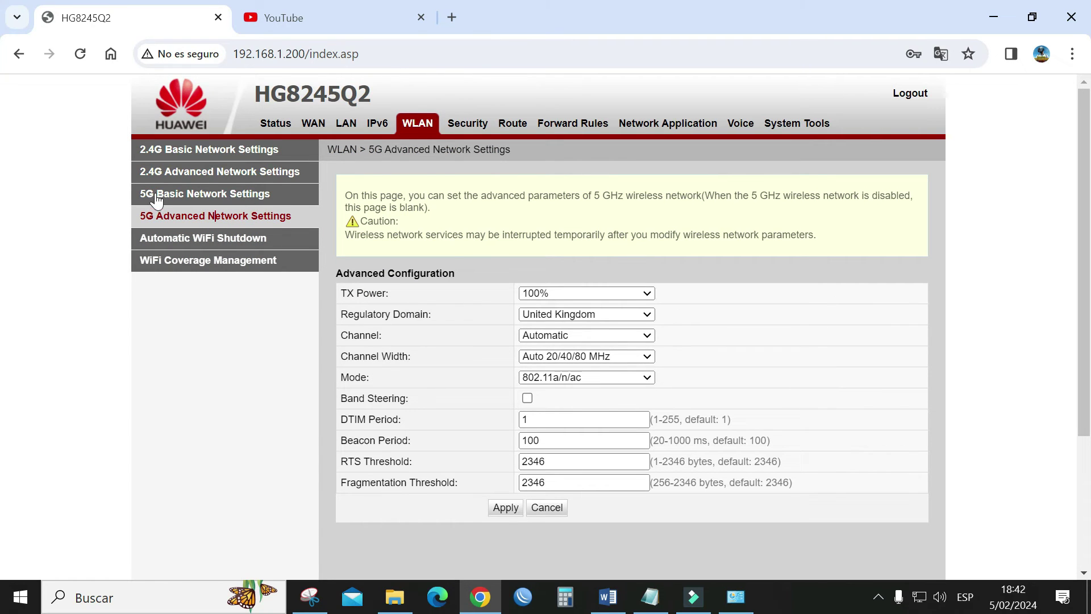
left_click(221, 195)
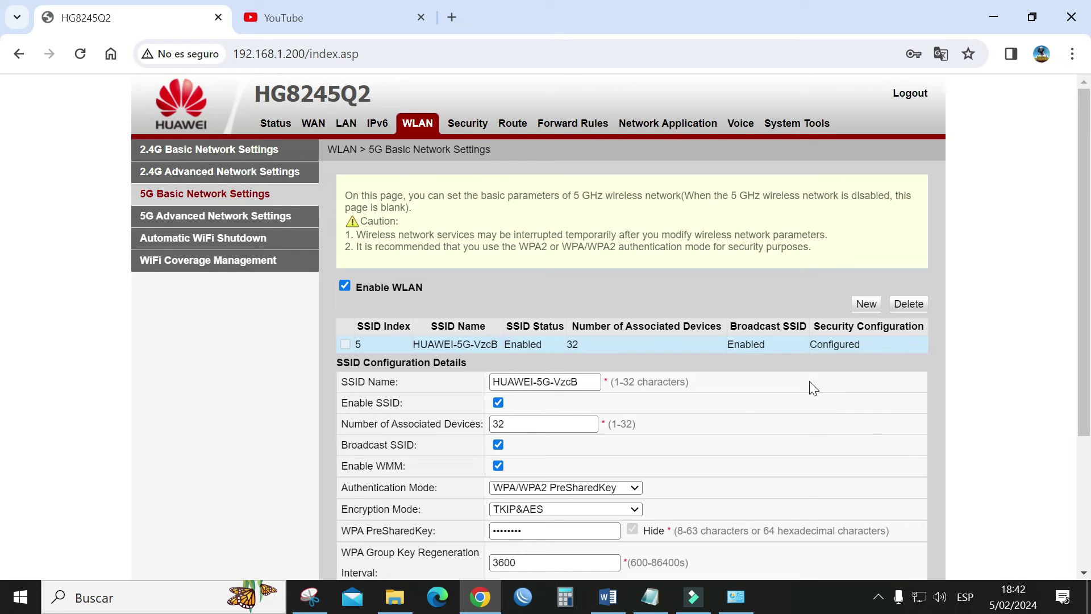
scroll(812, 388, "down", 3)
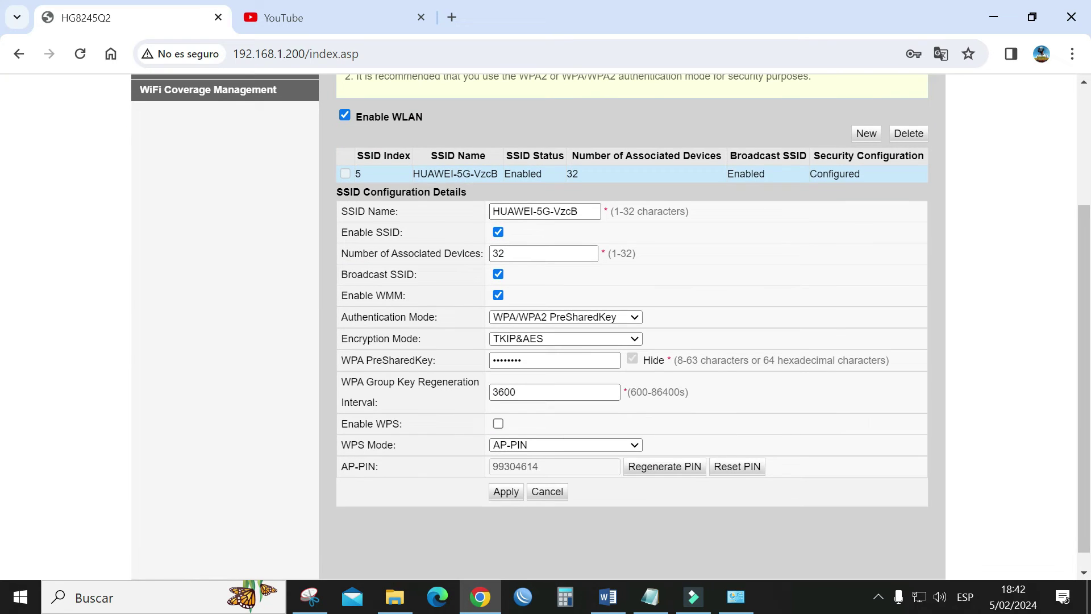
left_click_drag(530, 211, 471, 211)
type("PARCA")
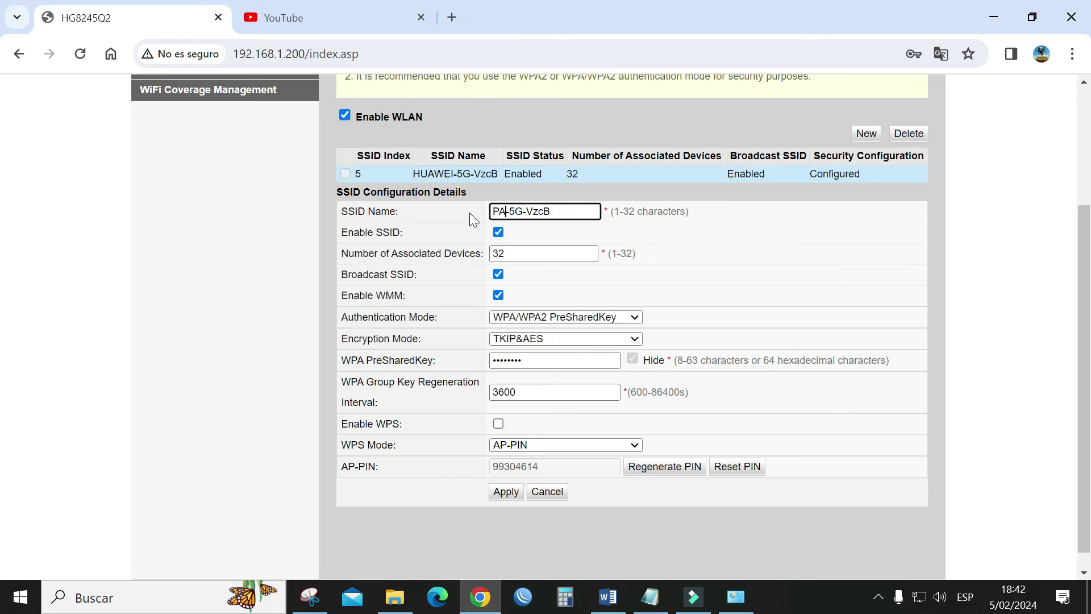
type("29")
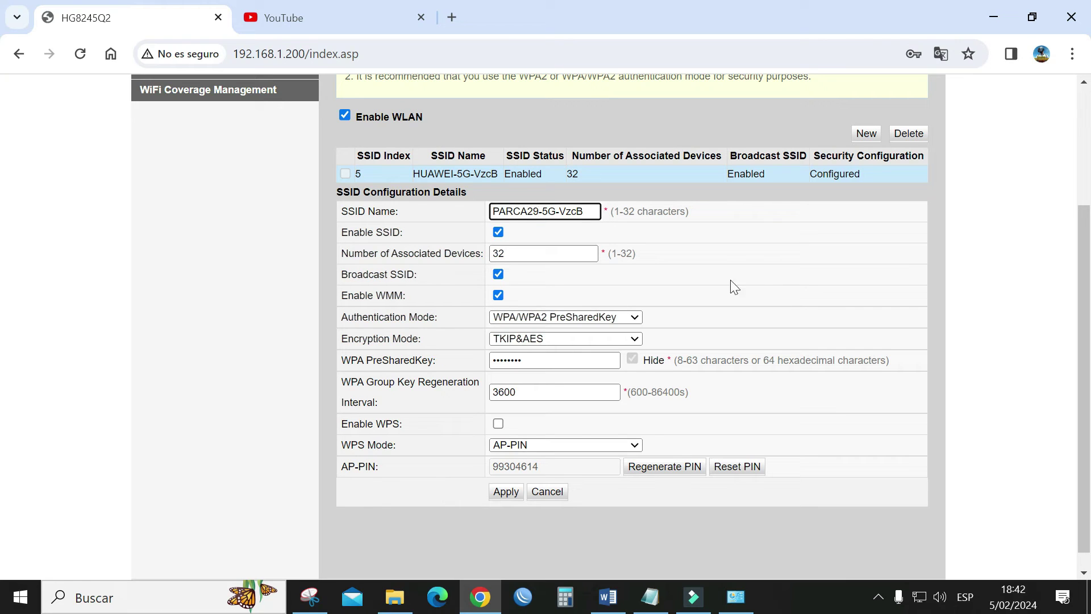
left_click(588, 211)
key("BackSpace")
Step: Enter a new WPA pre-shared key and apply the 5G network settings
scroll(646, 231, "down", 1)
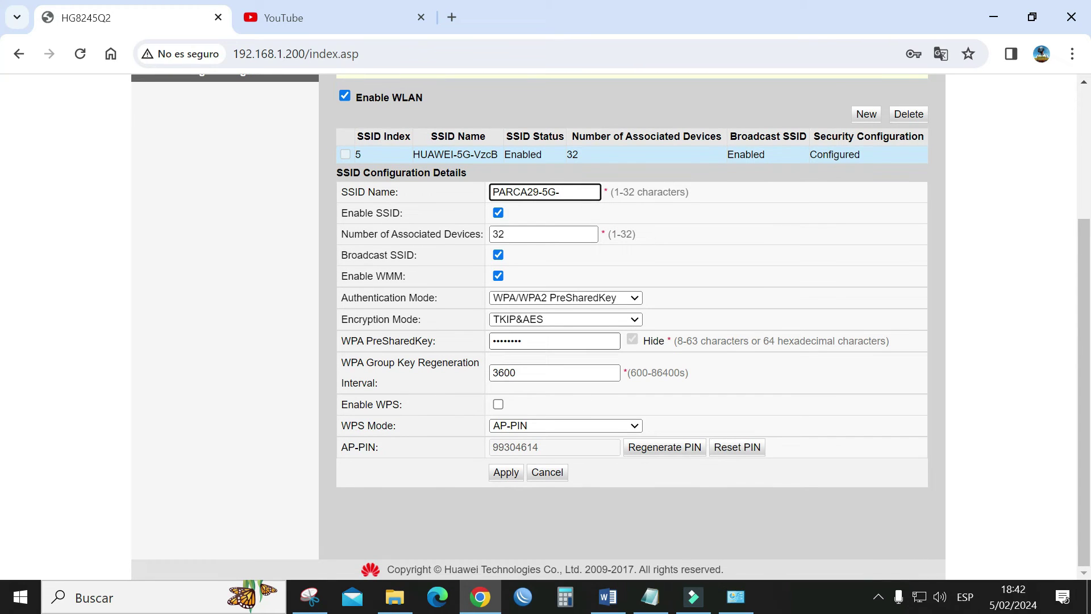
double_click(593, 338)
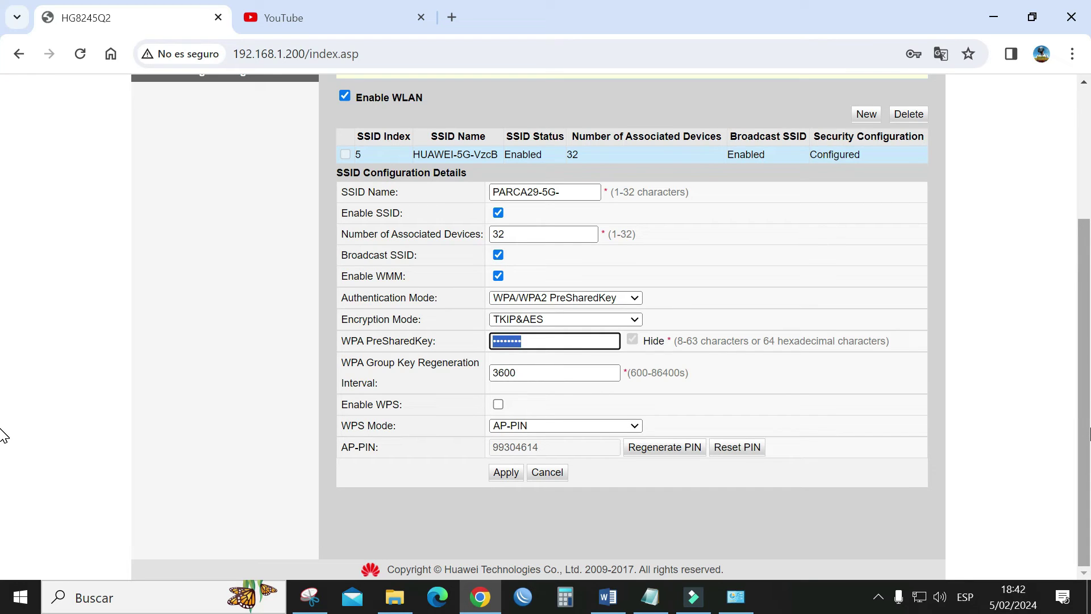
type("1")
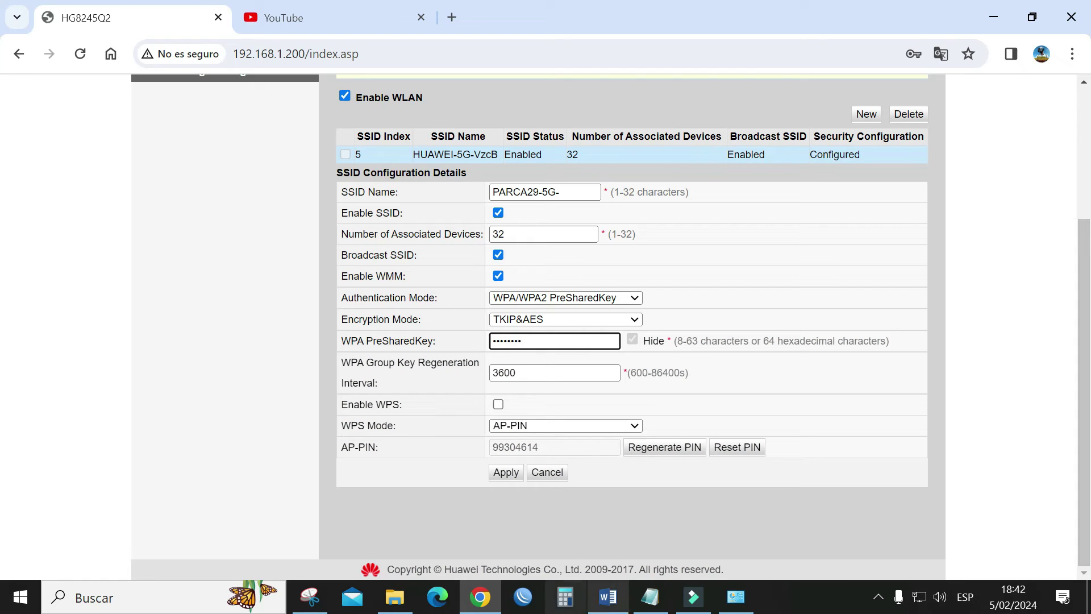
left_click(505, 472)
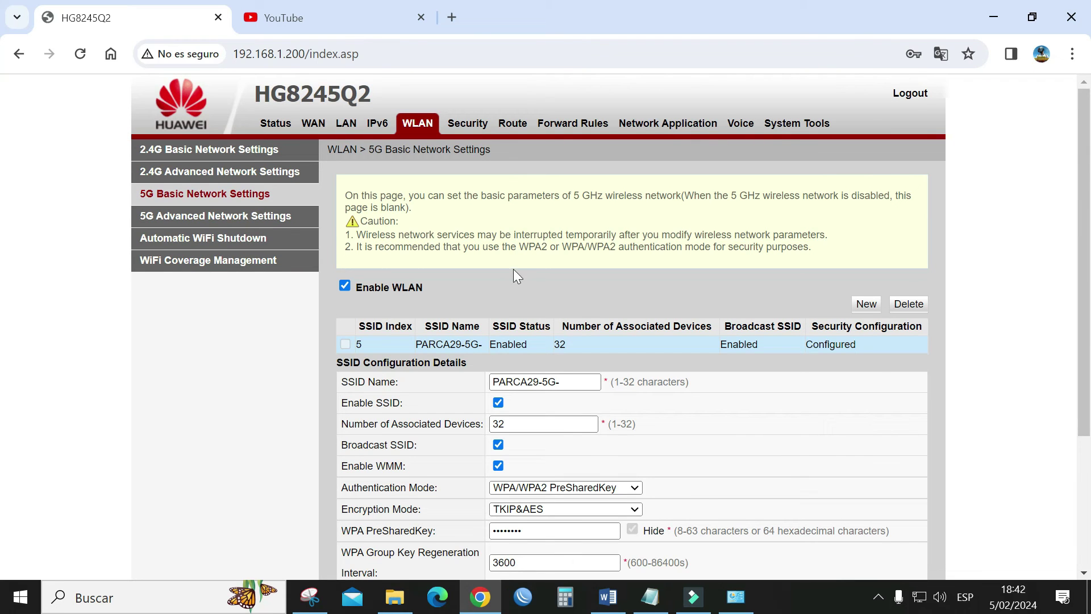
scroll(865, 485, "down", 3)
scroll(857, 462, "up", 3)
Step: Open Security > IP Filter Configuration and leave the filter mode as Blacklist
left_click(467, 123)
left_click(508, 123)
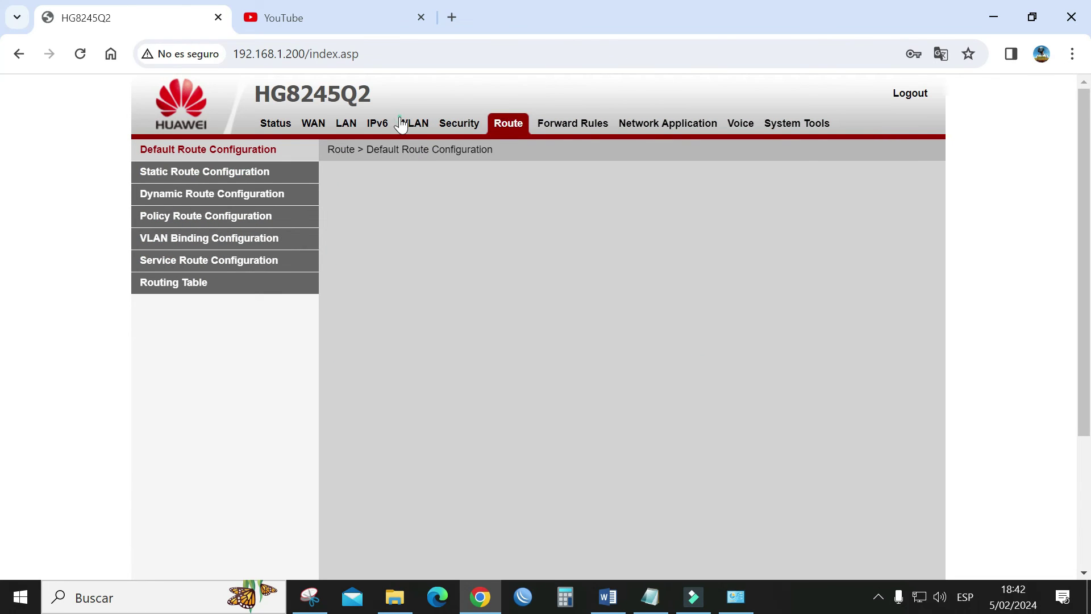
left_click(413, 124)
left_click(459, 124)
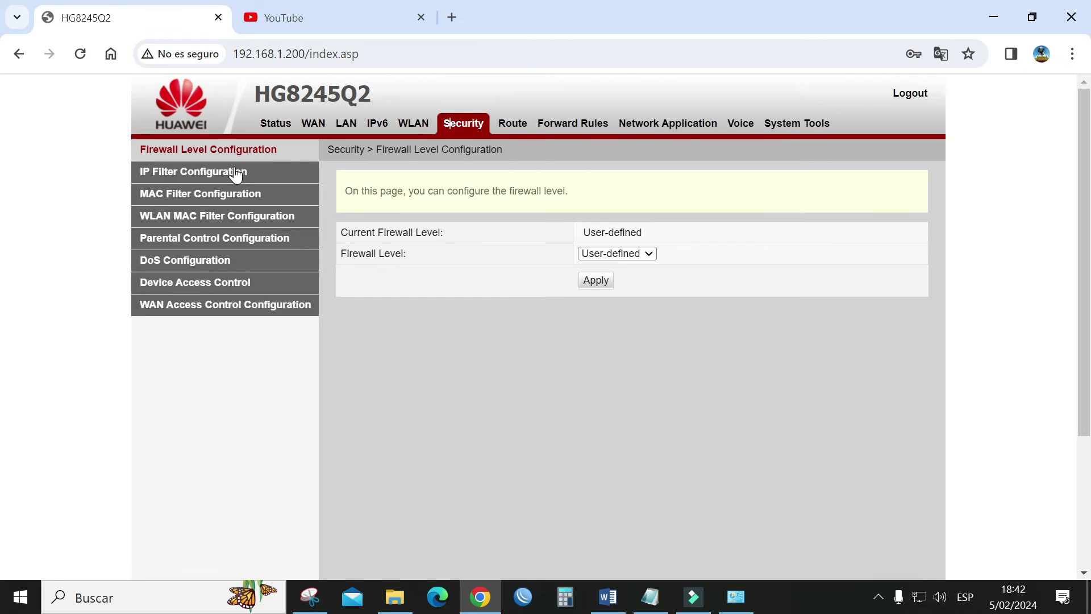
left_click(236, 171)
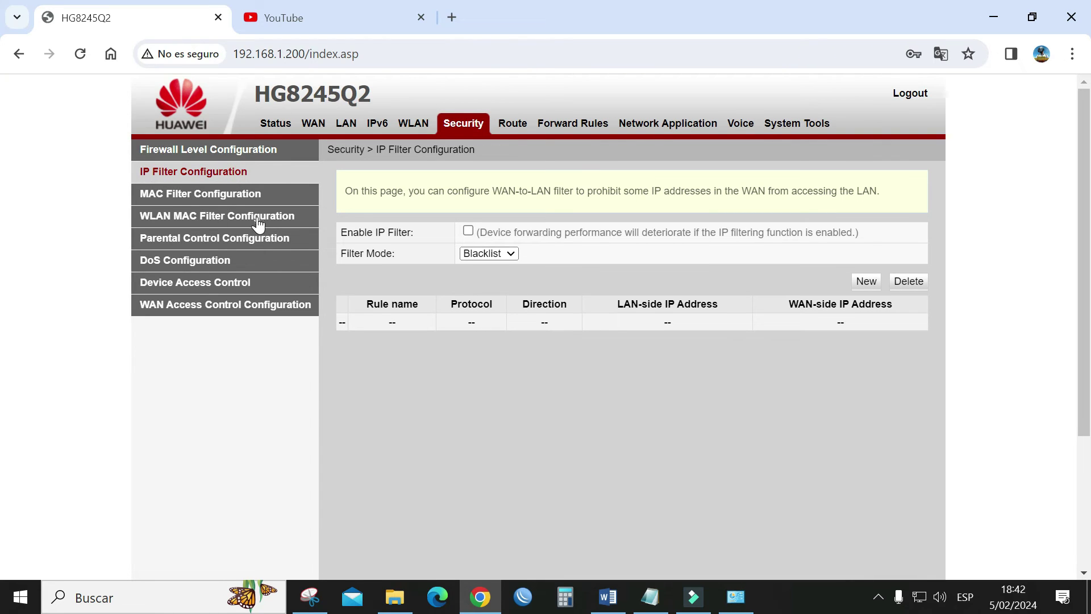
left_click(510, 253)
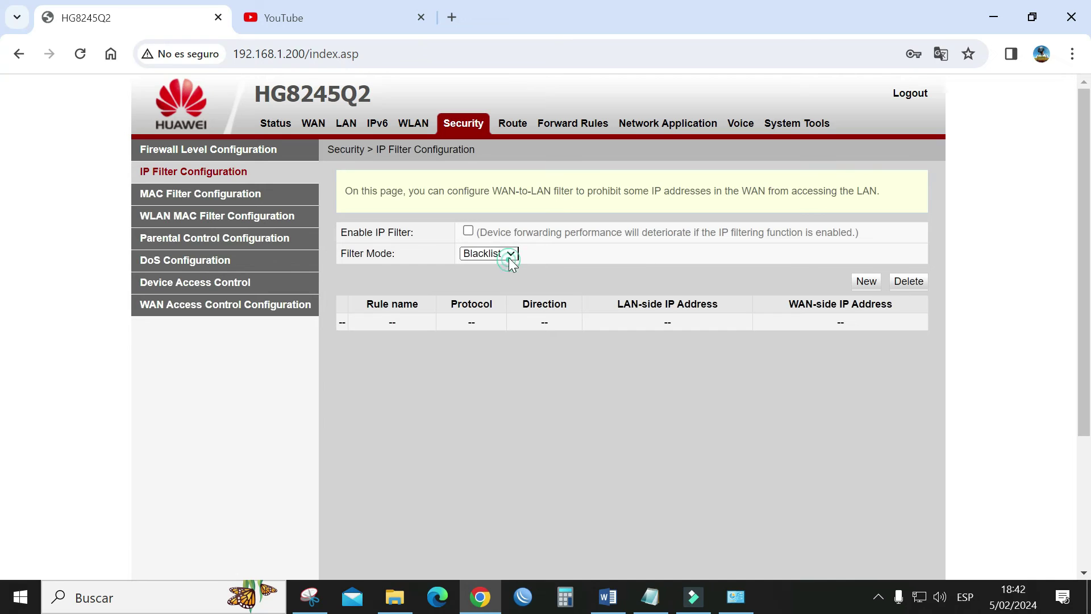
left_click(509, 251)
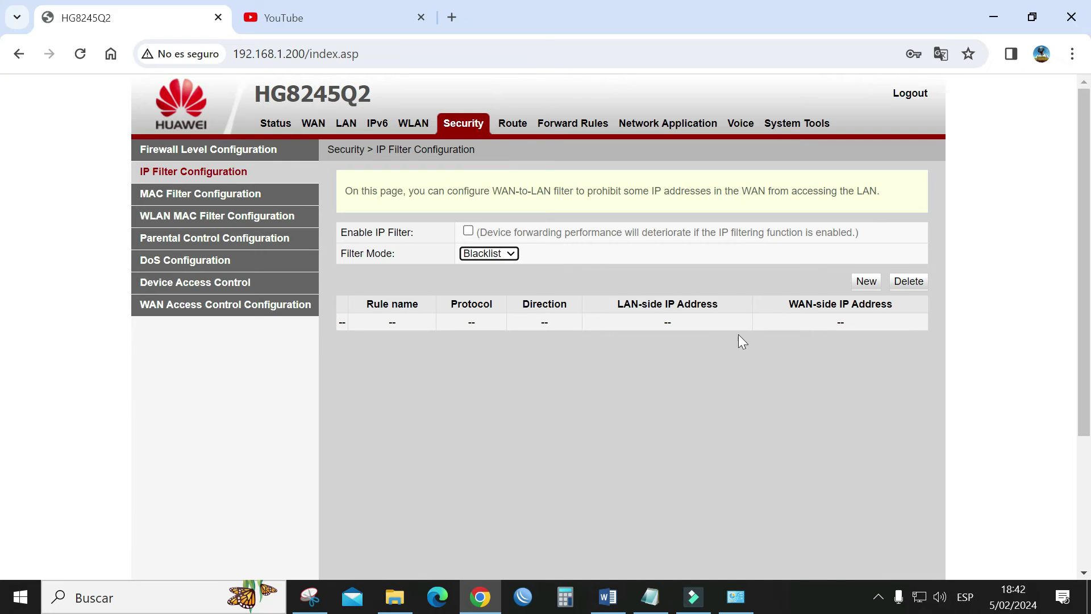
Step: Start a new IP filter rule, cancel it, then open Route > Forward Rules DMZ Configuration
left_click(866, 281)
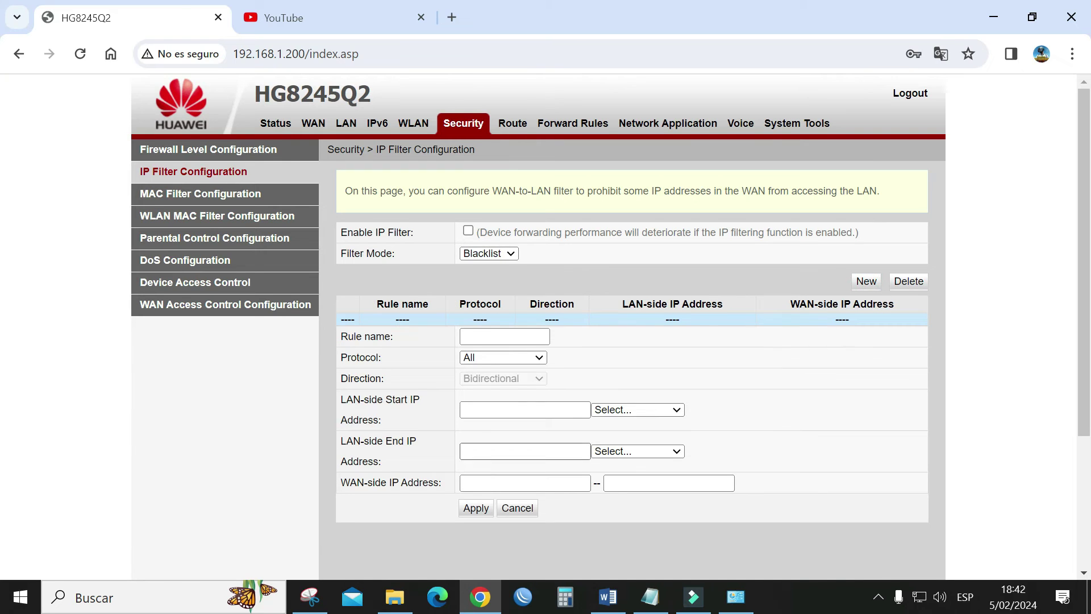
scroll(537, 455, "down", 3)
left_click(516, 337)
scroll(701, 517, "up", 3)
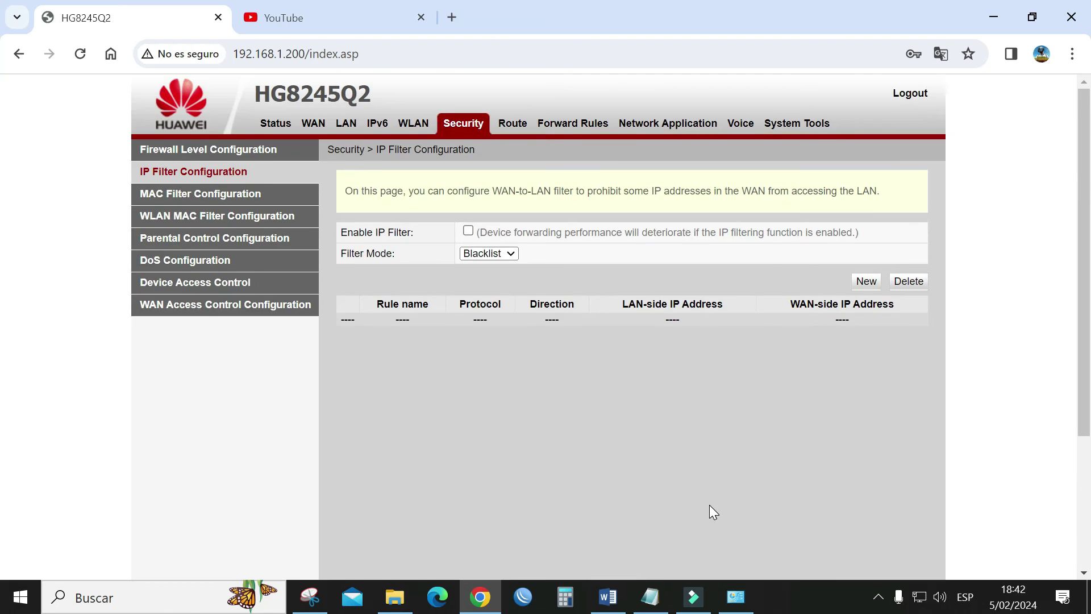
left_click(519, 128)
left_click(579, 132)
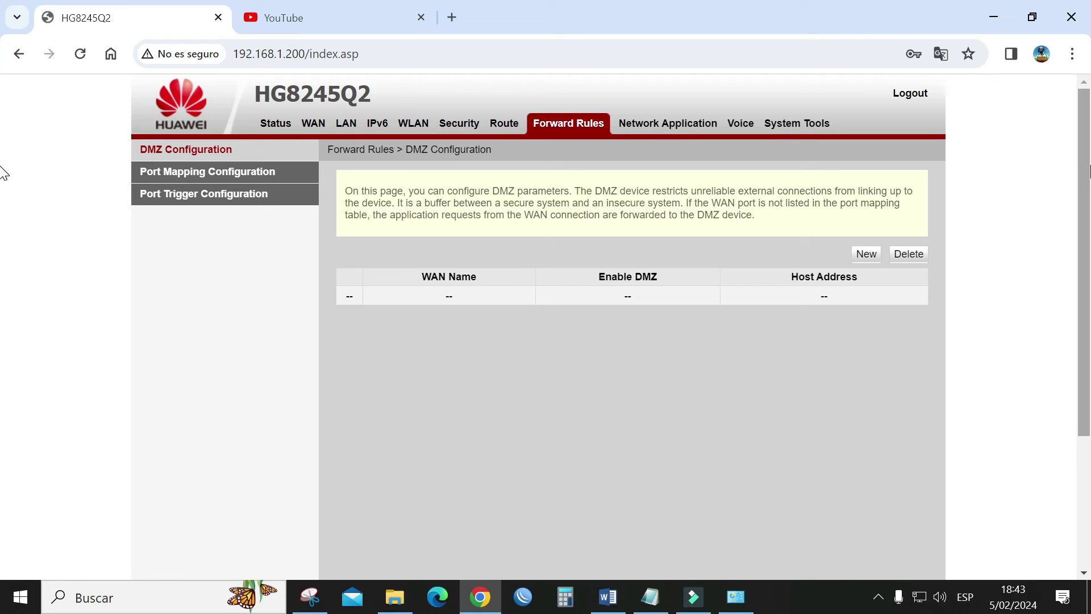
left_click(287, 17)
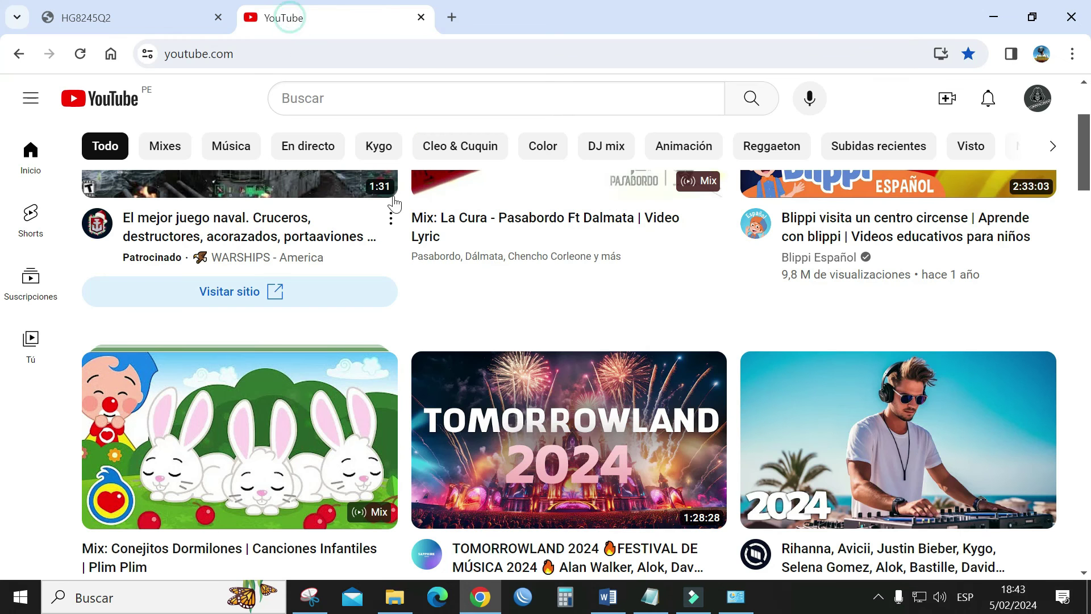
scroll(602, 386, "down", 1)
scroll(784, 443, "up", 3)
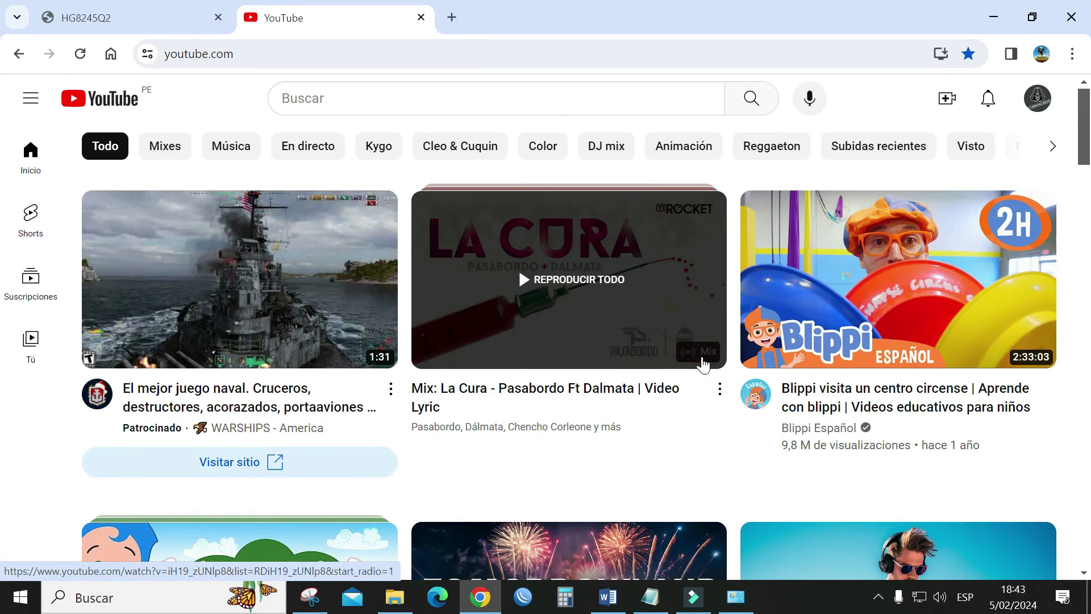
left_click(60, 15)
left_click(328, 8)
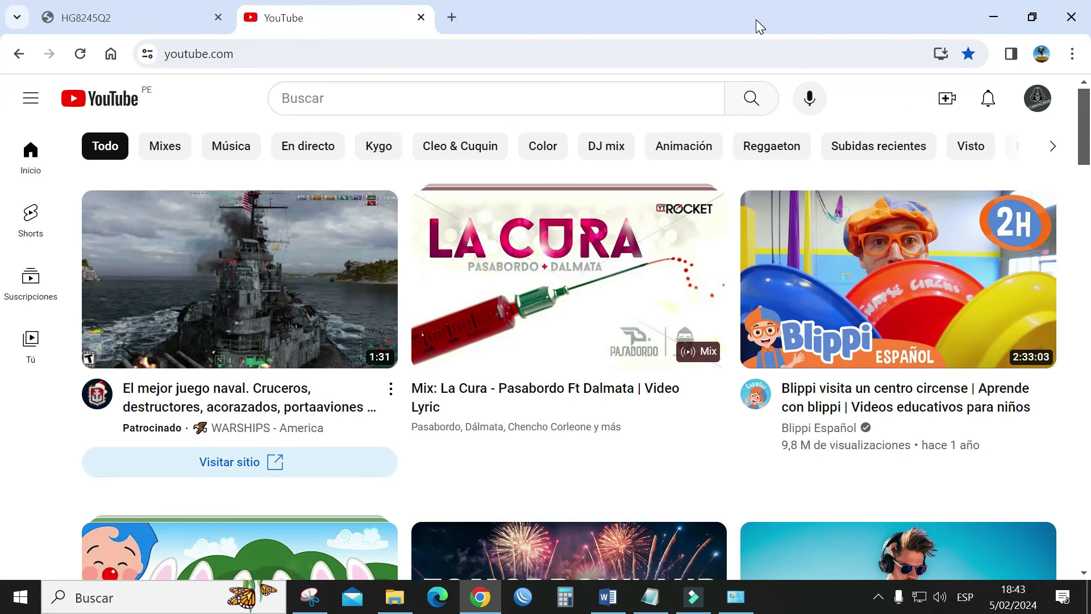
left_click(137, 16)
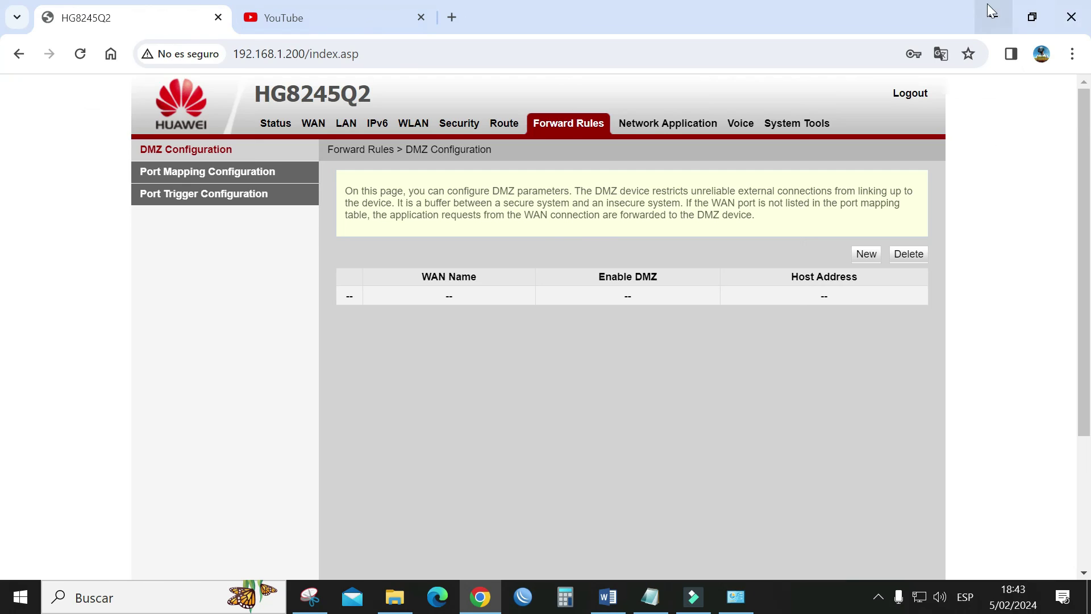
left_click(992, 14)
Step: Minimize the network connections and Notepad windows and restore the Word title document
left_click(988, 75)
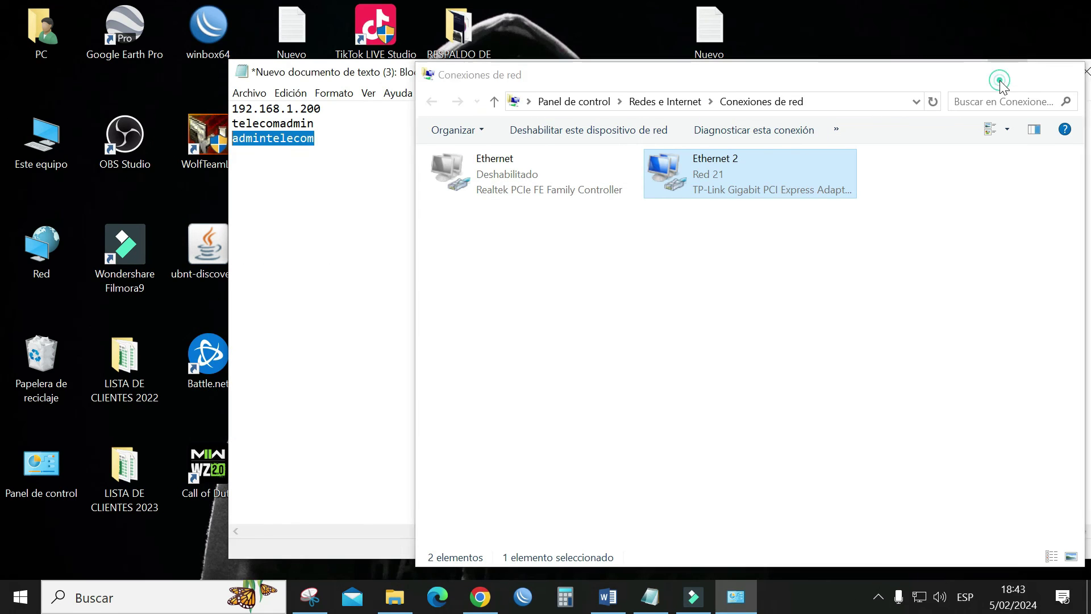
left_click(1003, 74)
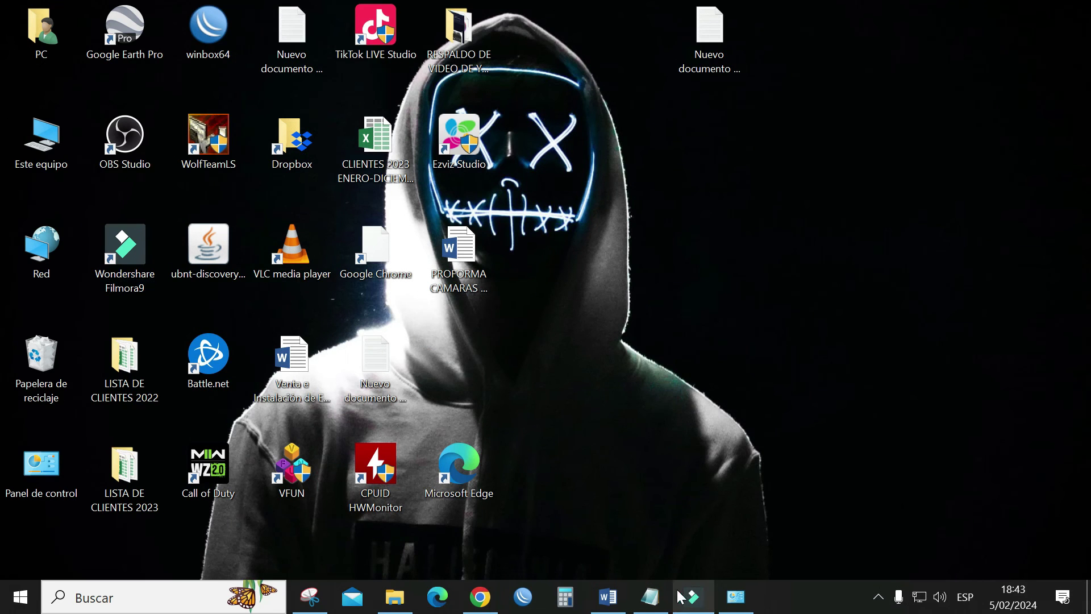
left_click(607, 595)
left_click(607, 594)
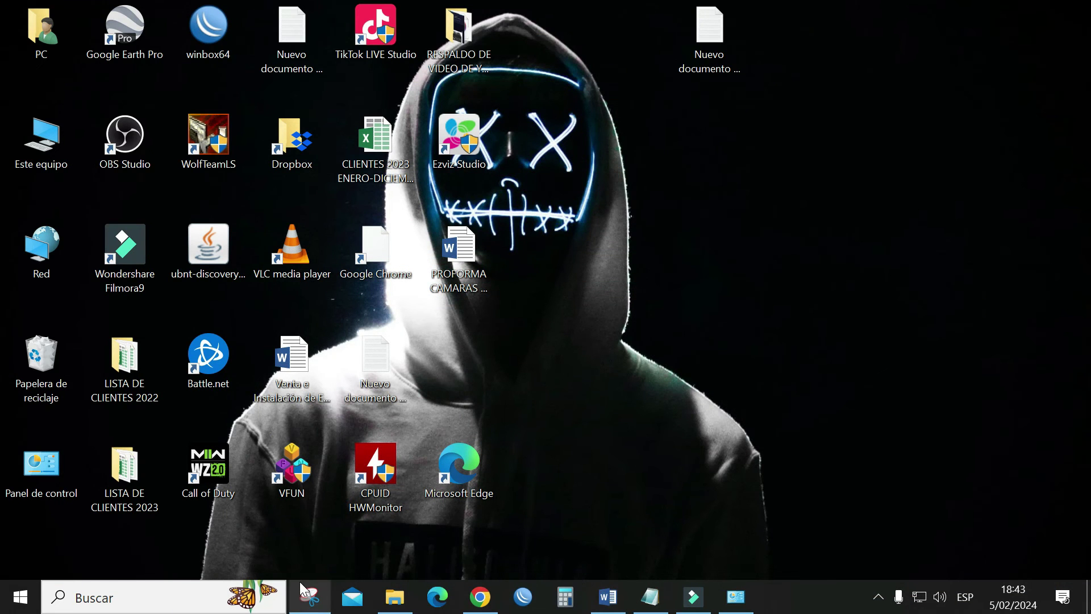
left_click(607, 595)
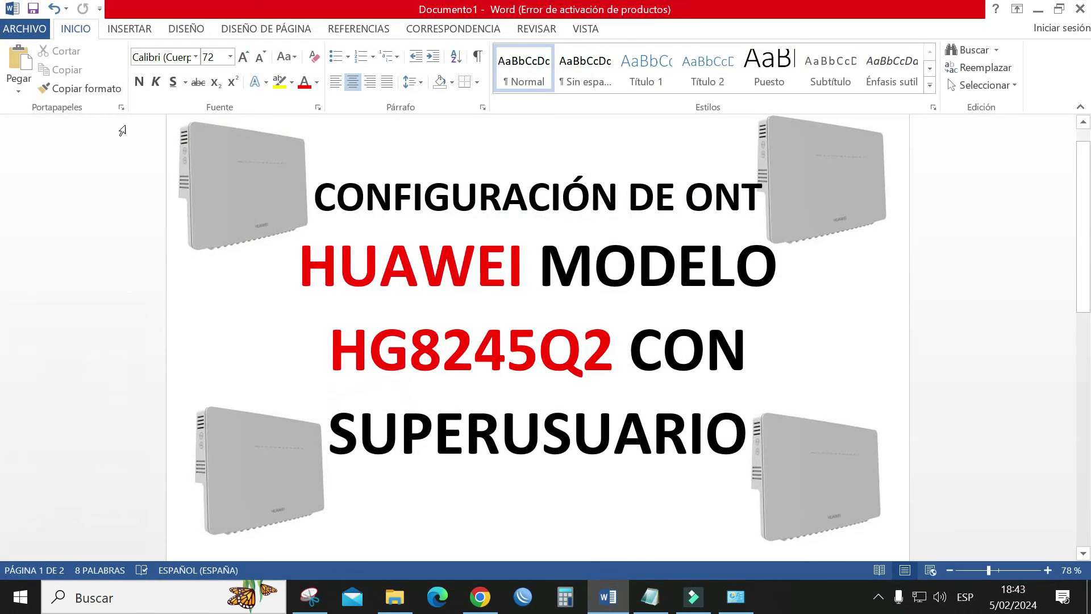
Step: Create a new blank Word document from ARCHIVO > Nuevo
left_click(43, 25)
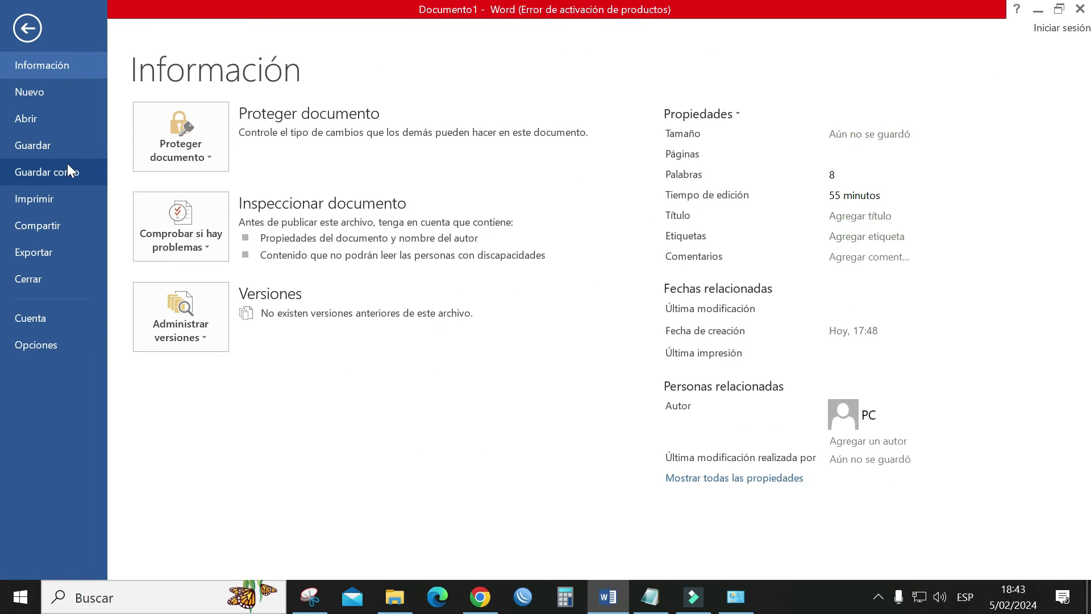
left_click(55, 119)
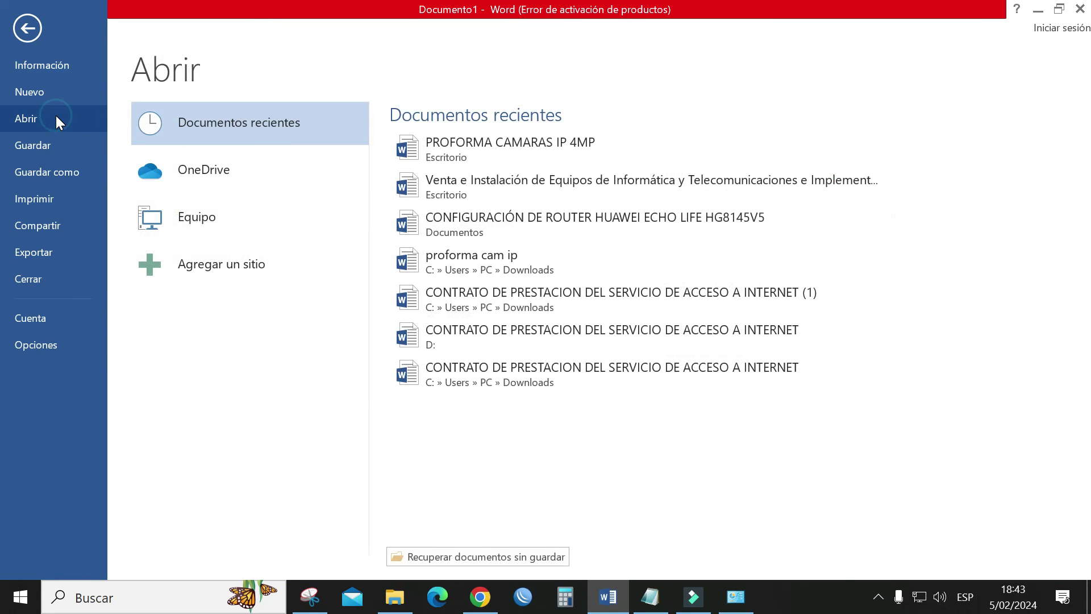
left_click(57, 94)
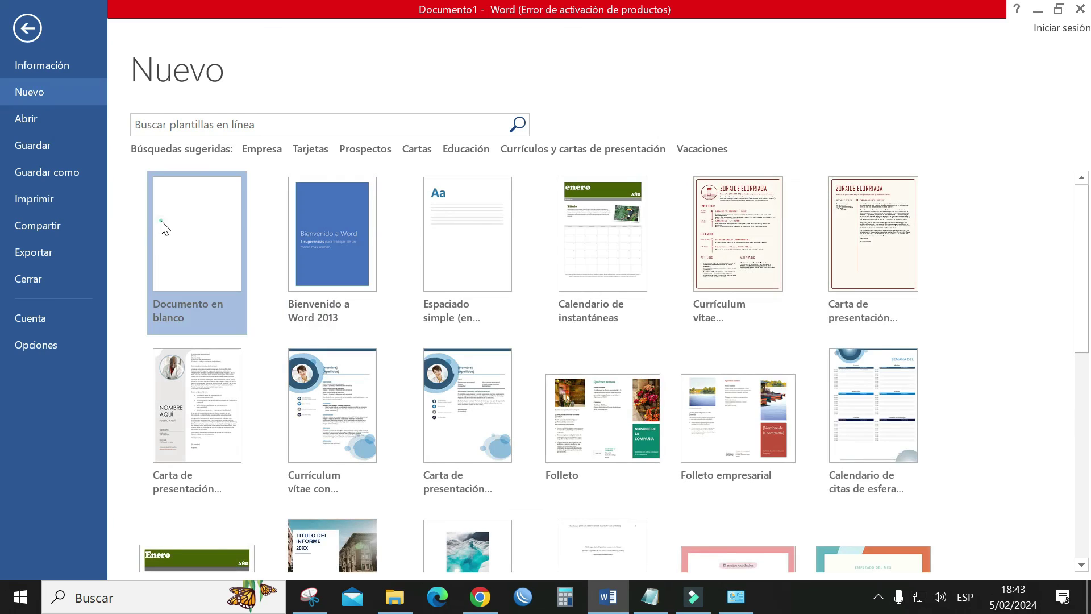
left_click(164, 227)
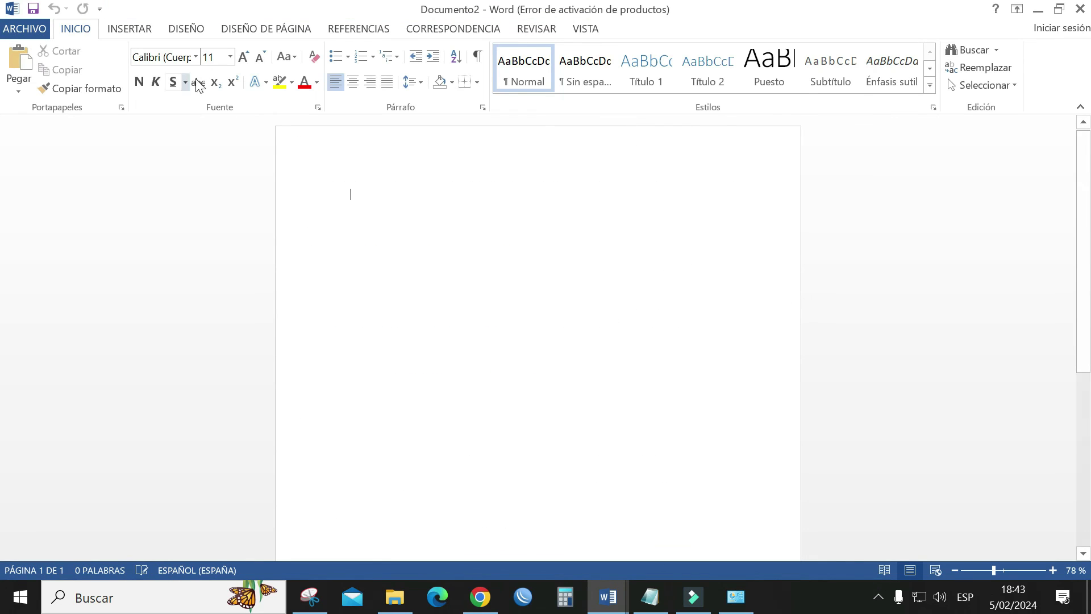
Step: Draw a large rectangle, a line down from it, and a smaller rectangle at its end
left_click(139, 29)
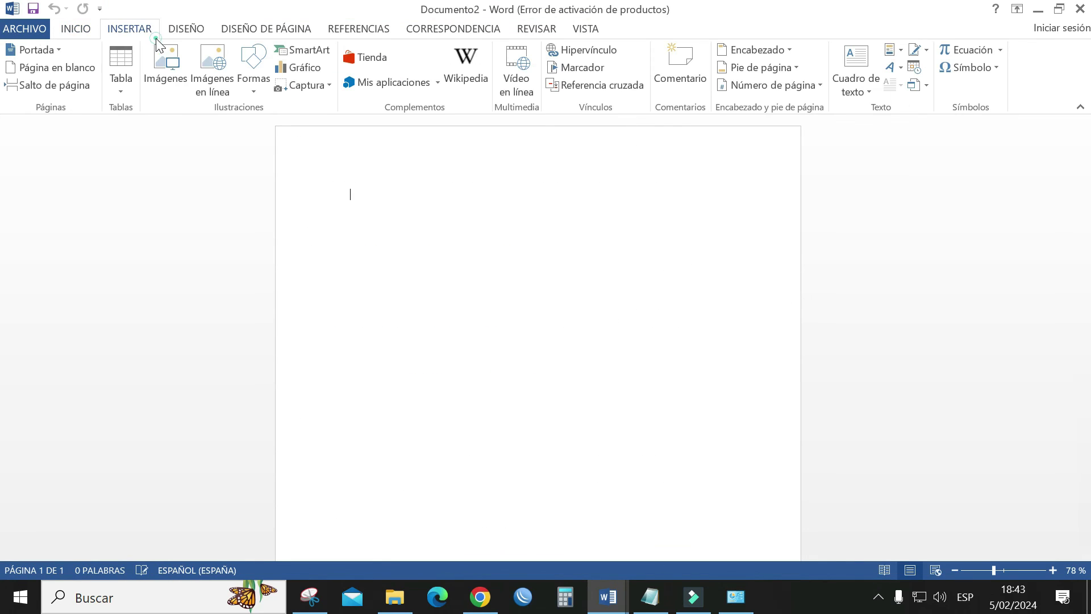
left_click(245, 85)
left_click(297, 127)
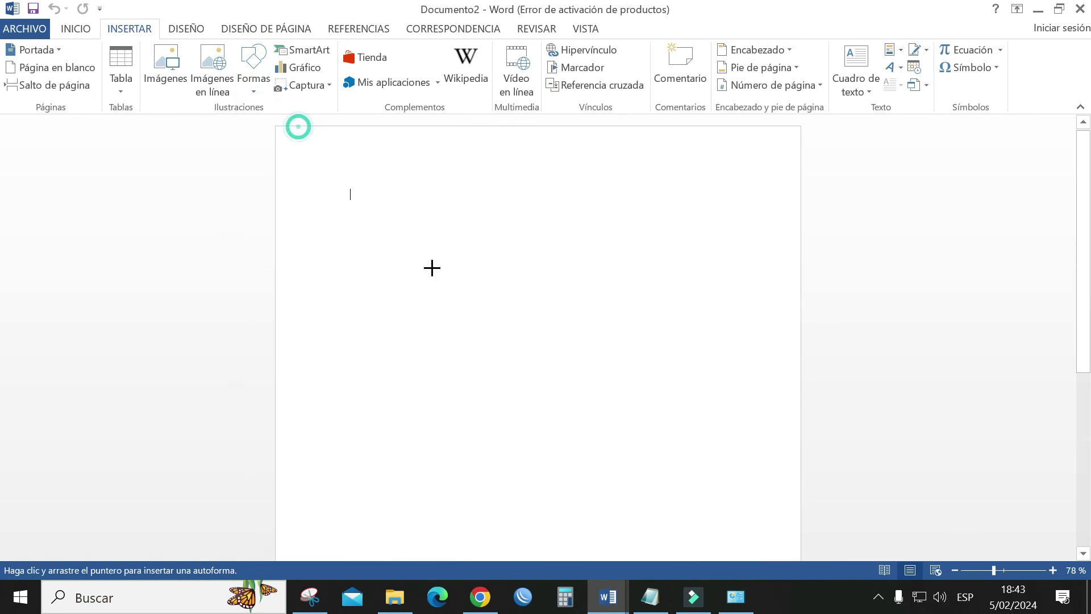
left_click_drag(347, 184, 515, 263)
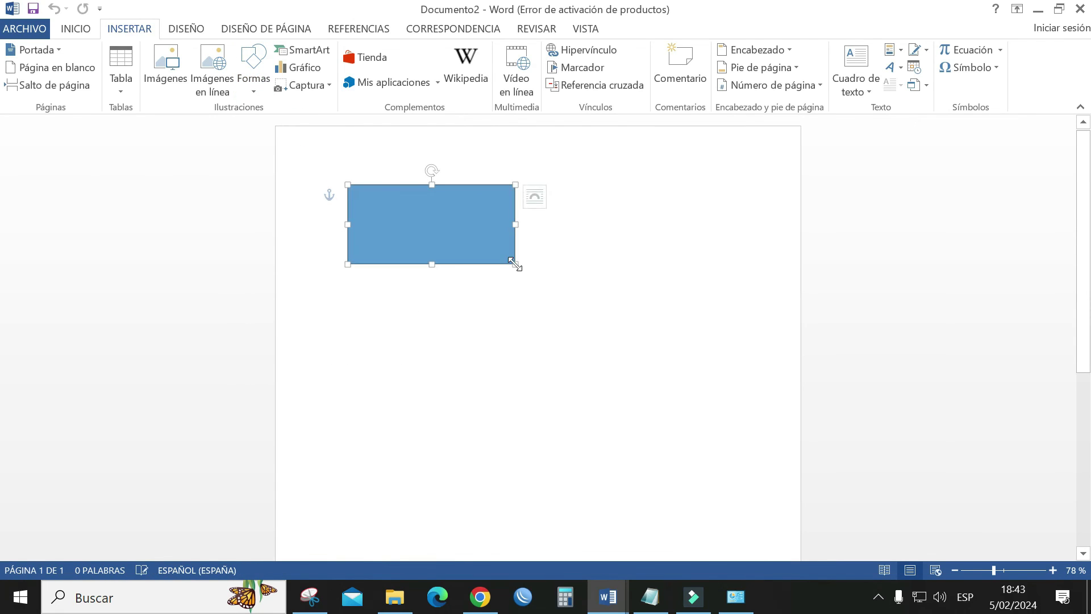
left_click(29, 51)
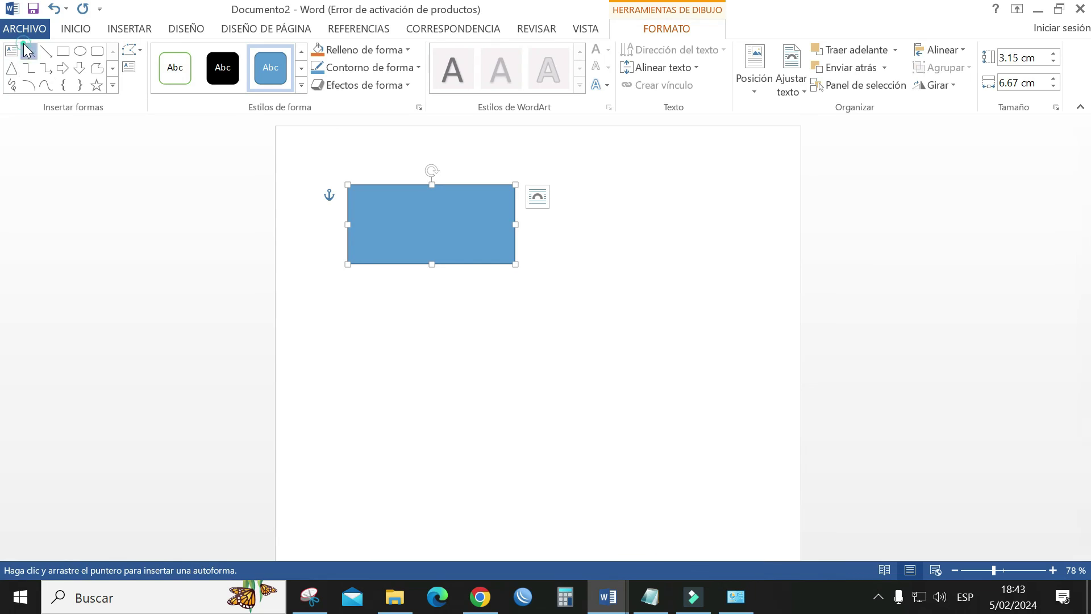
left_click_drag(456, 269, 450, 413)
left_click(63, 51)
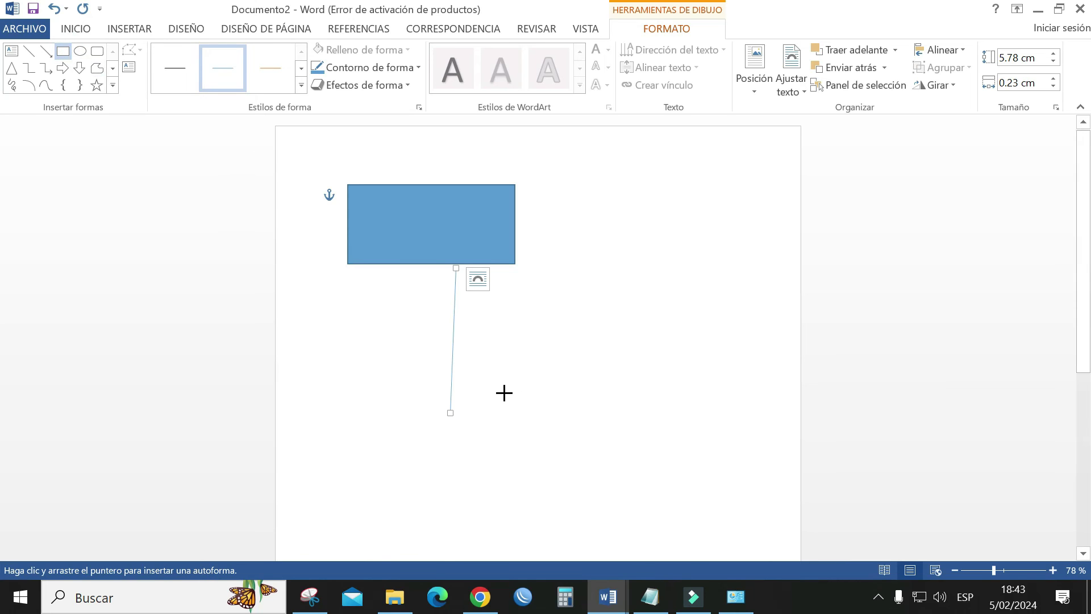
left_click_drag(460, 407, 545, 455)
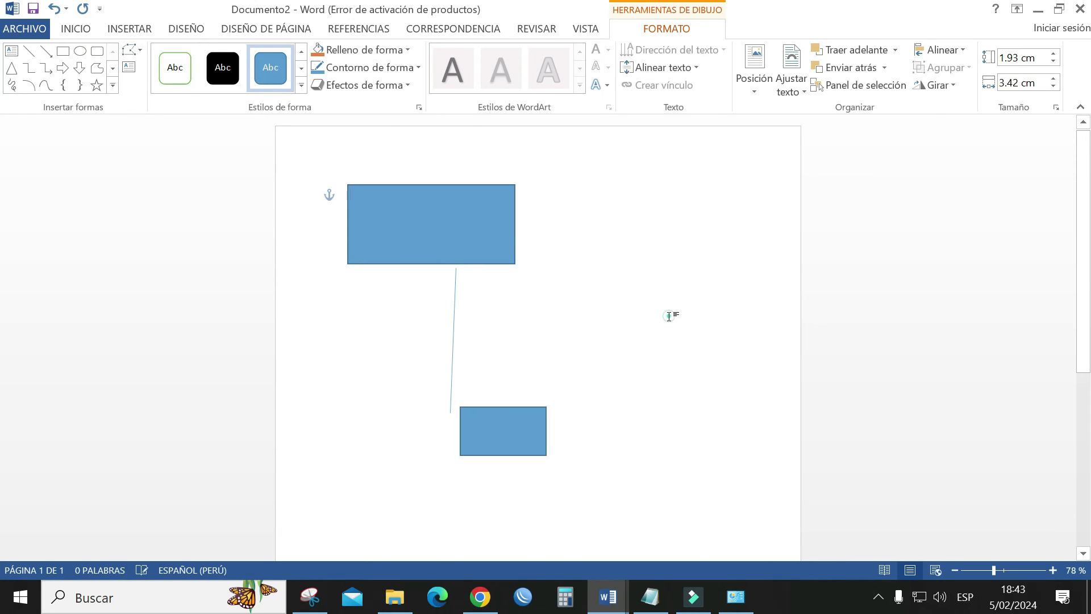
left_click(672, 315)
Step: Label the top rectangle 192.168.1.1 and begin a '192' label beside the small rectangle
left_click(134, 25)
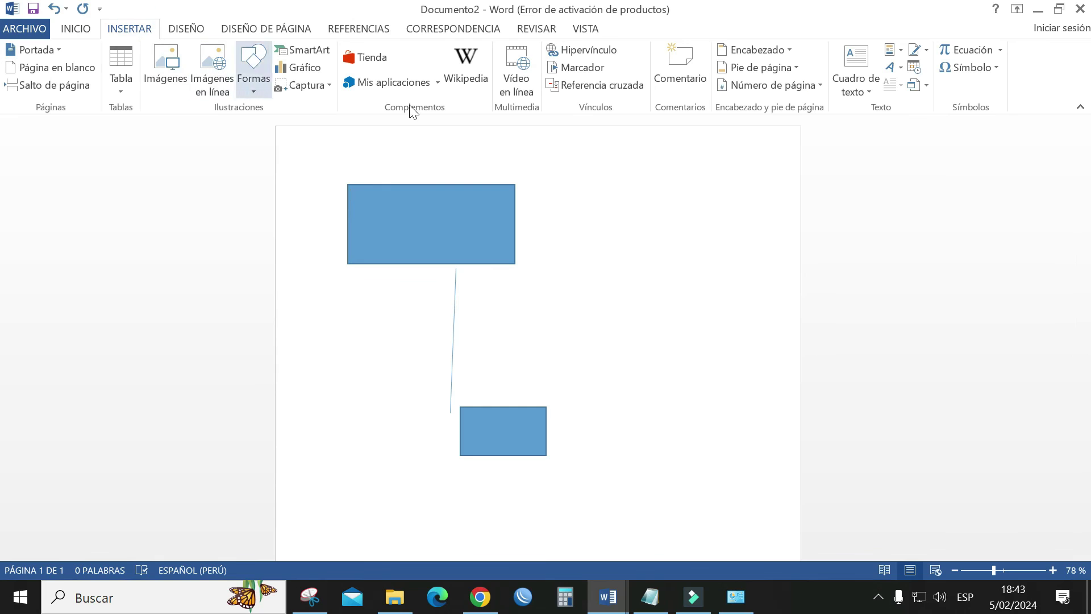
left_click(534, 255)
left_click(529, 258)
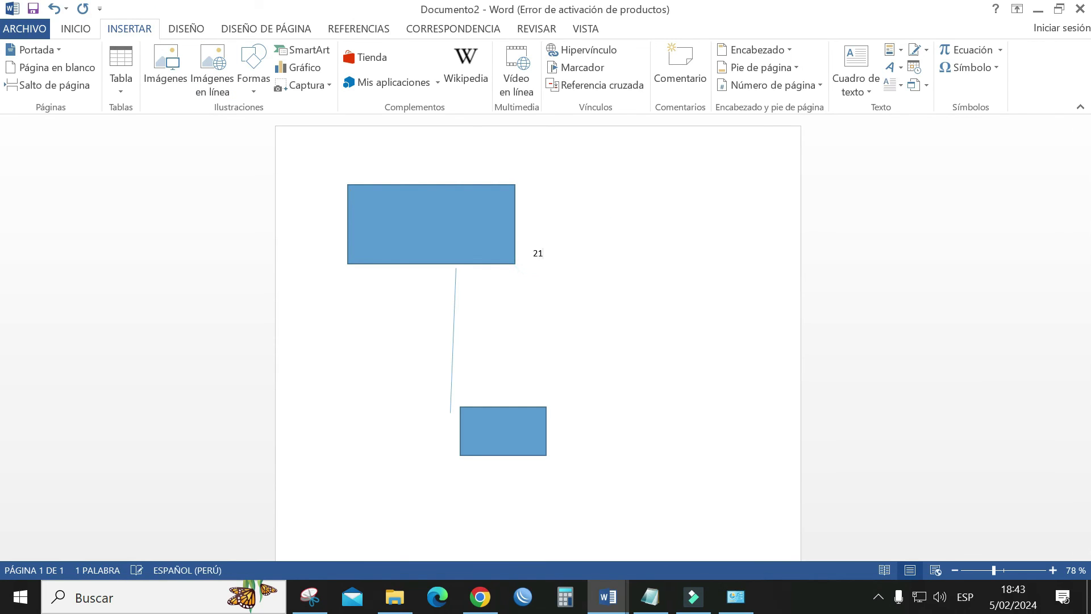
type("192.168.1.1")
left_click(555, 419)
double_click(559, 410)
left_click(558, 415)
left_click(572, 414)
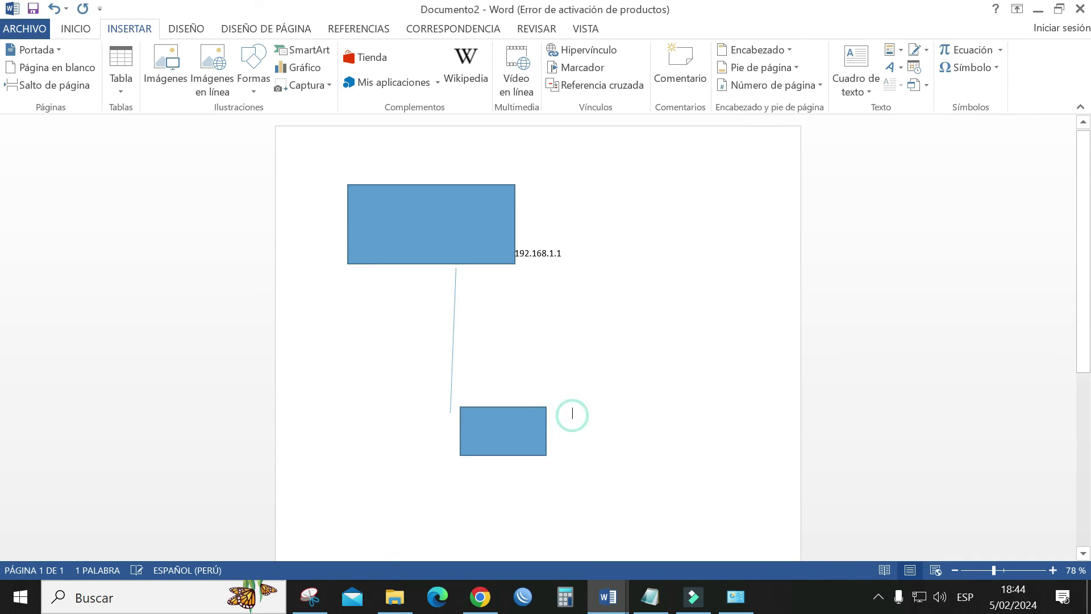
type("192.1")
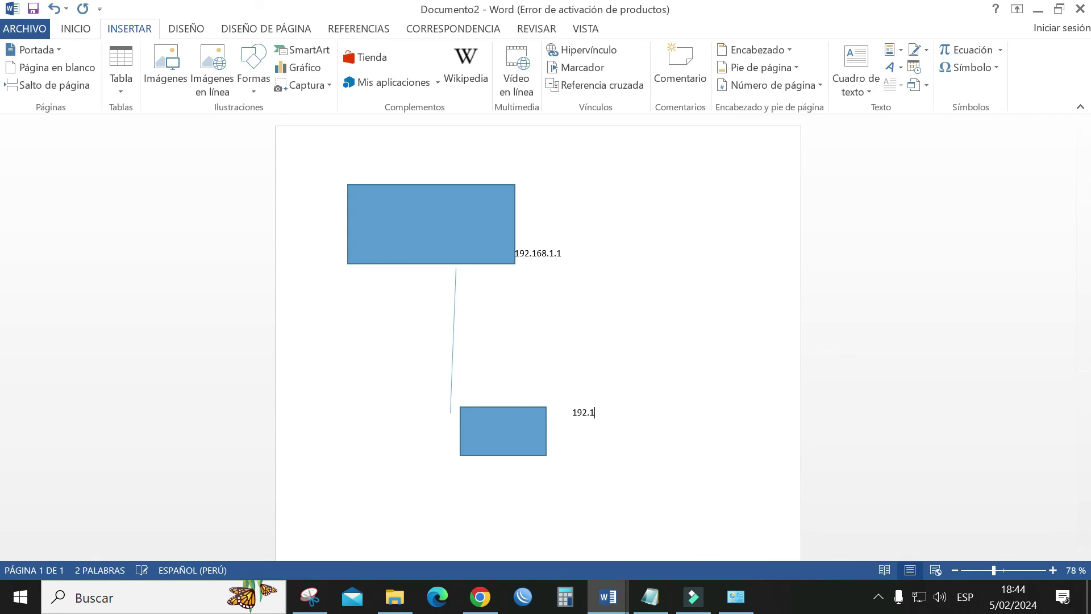